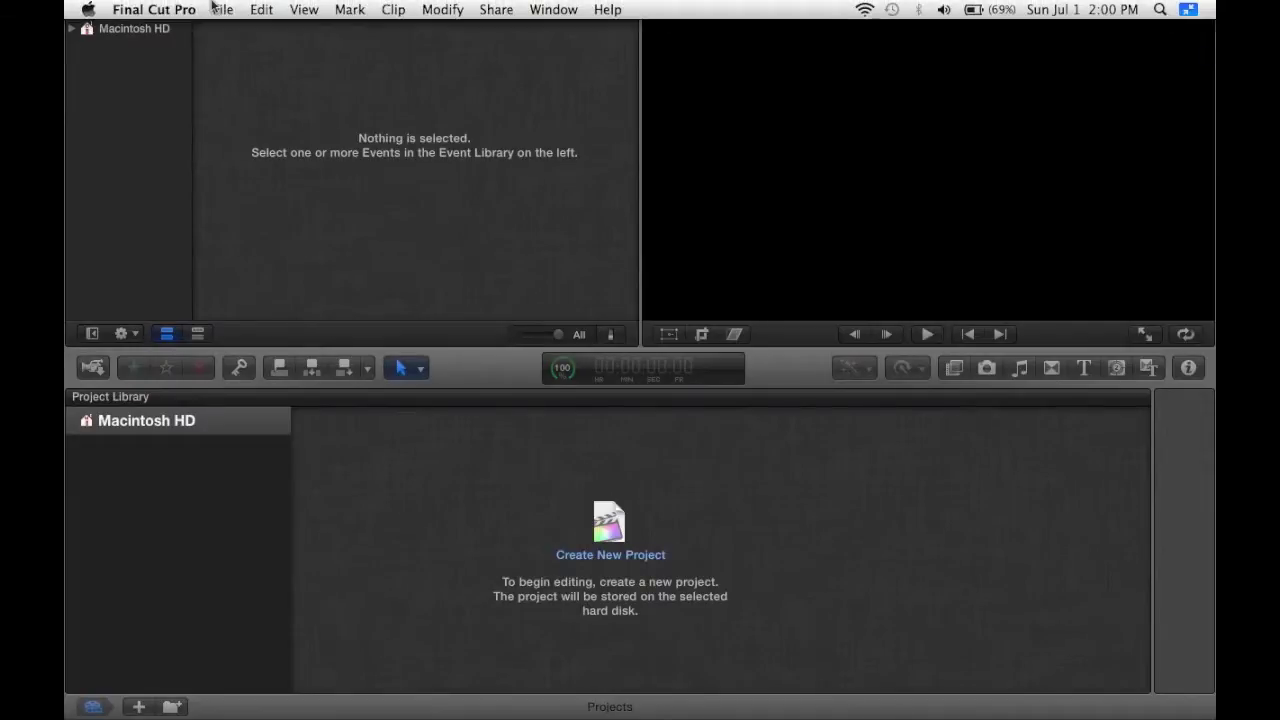
Step: Import a short recording from the built-in FaceTime HD camera into the Archieve event with Analyze and fix audio problems enabled, and stop the capture
click(223, 10)
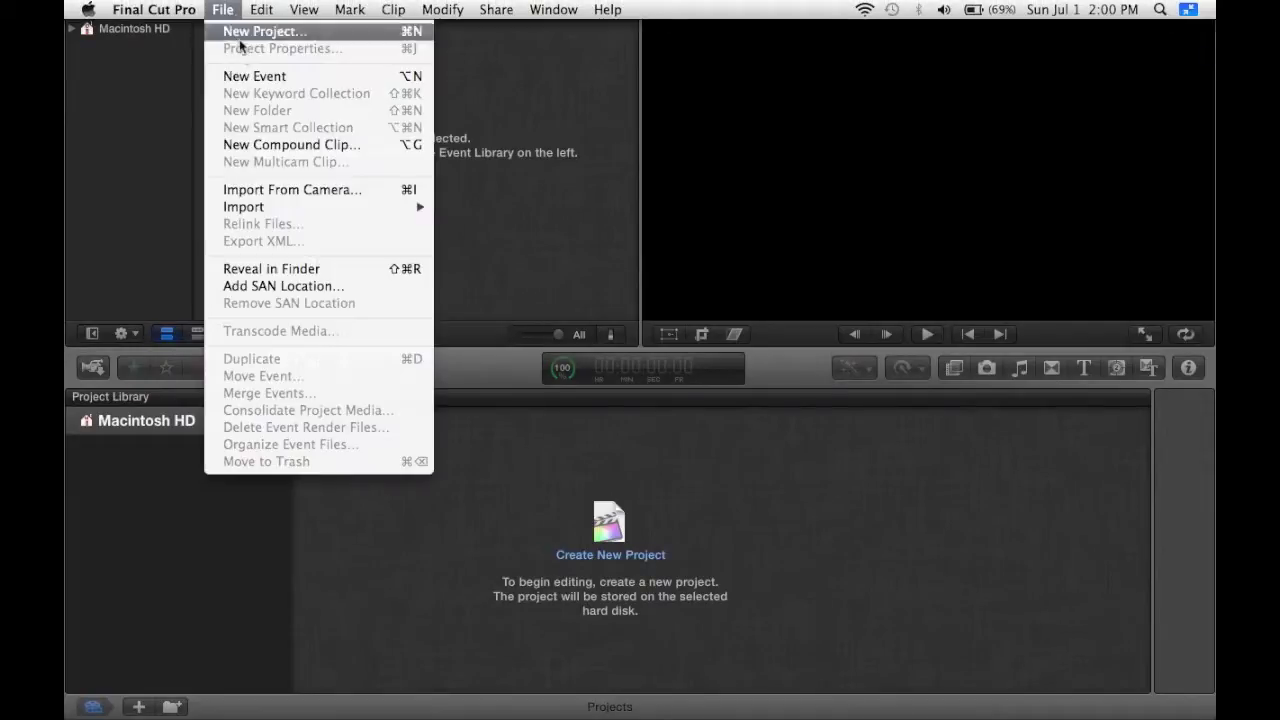
click(295, 197)
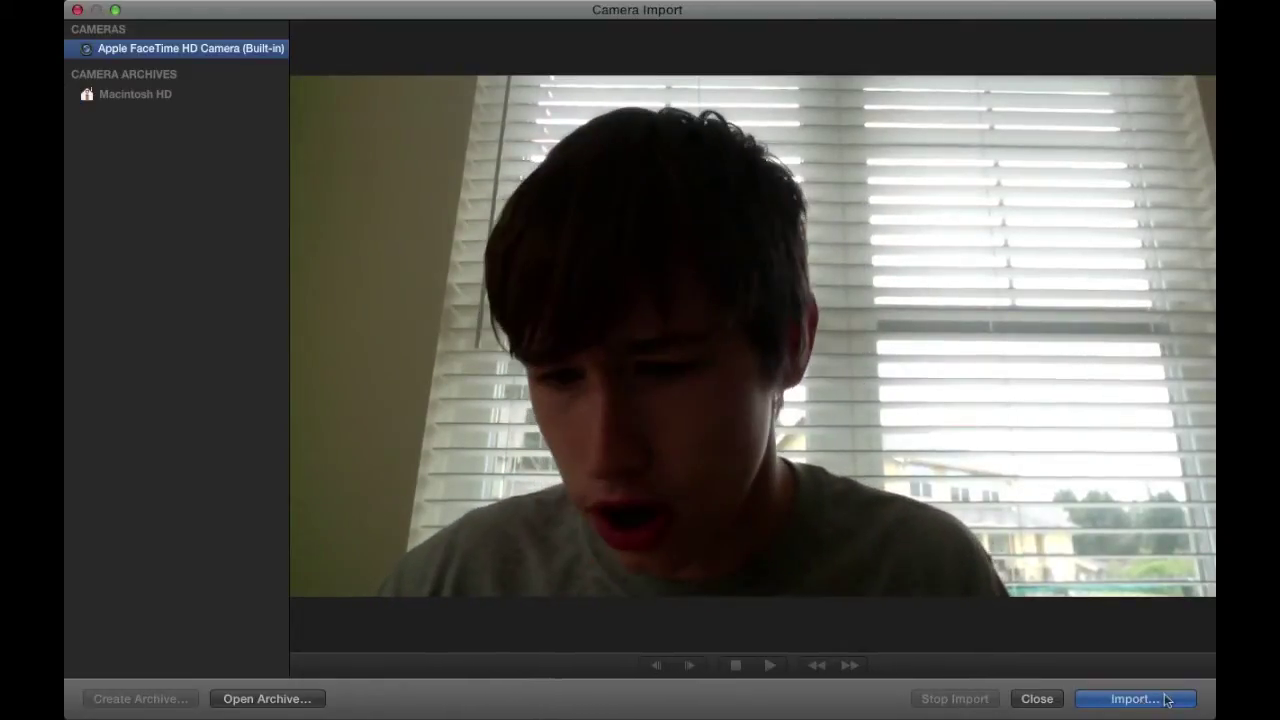
click(1143, 700)
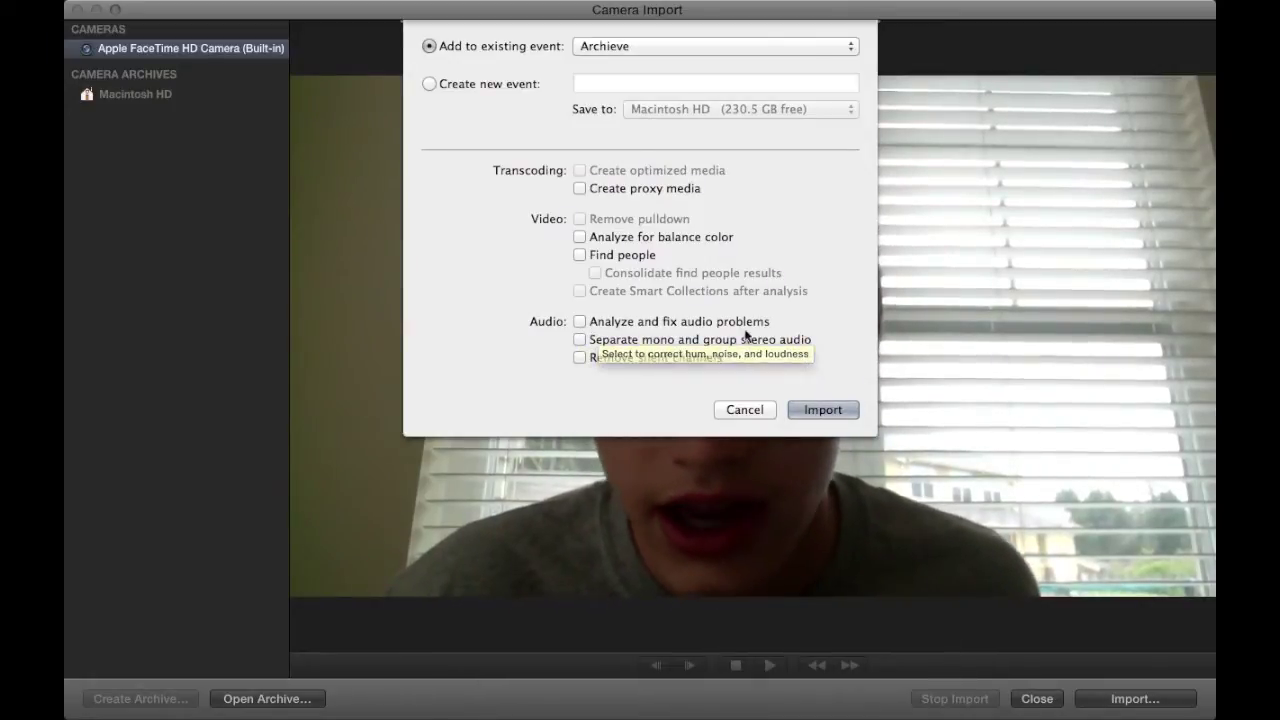
click(579, 323)
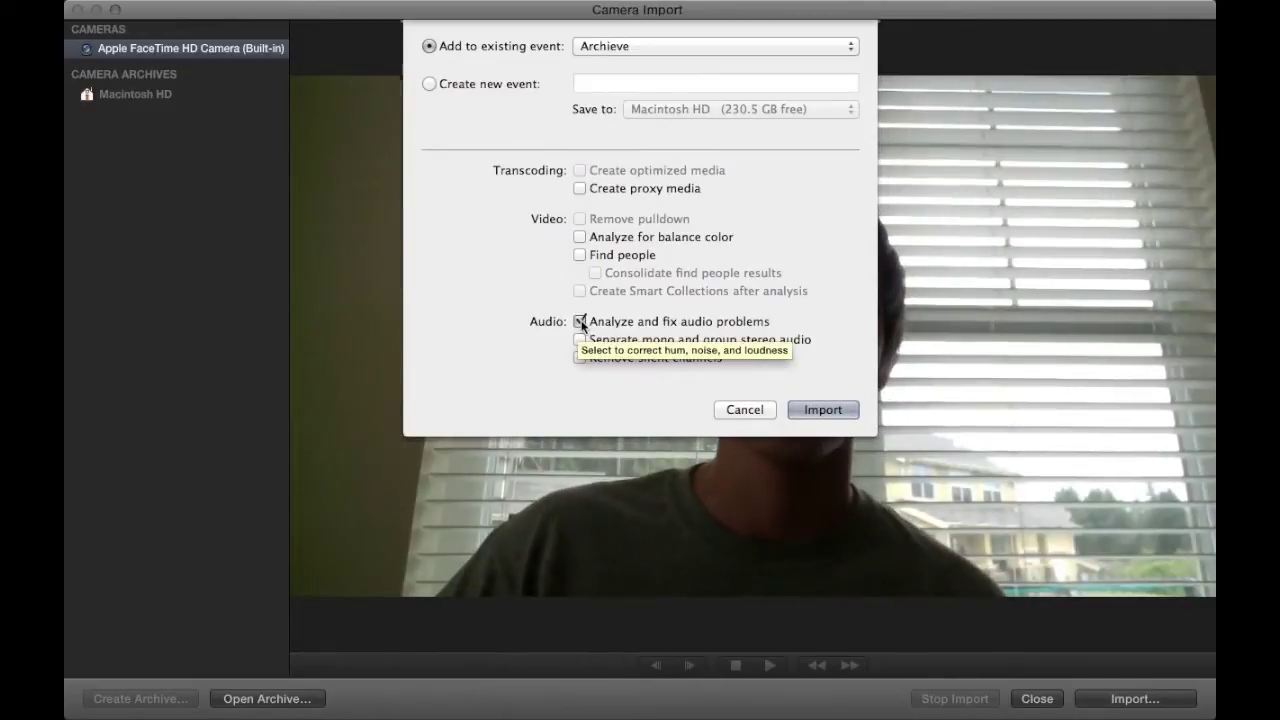
click(809, 416)
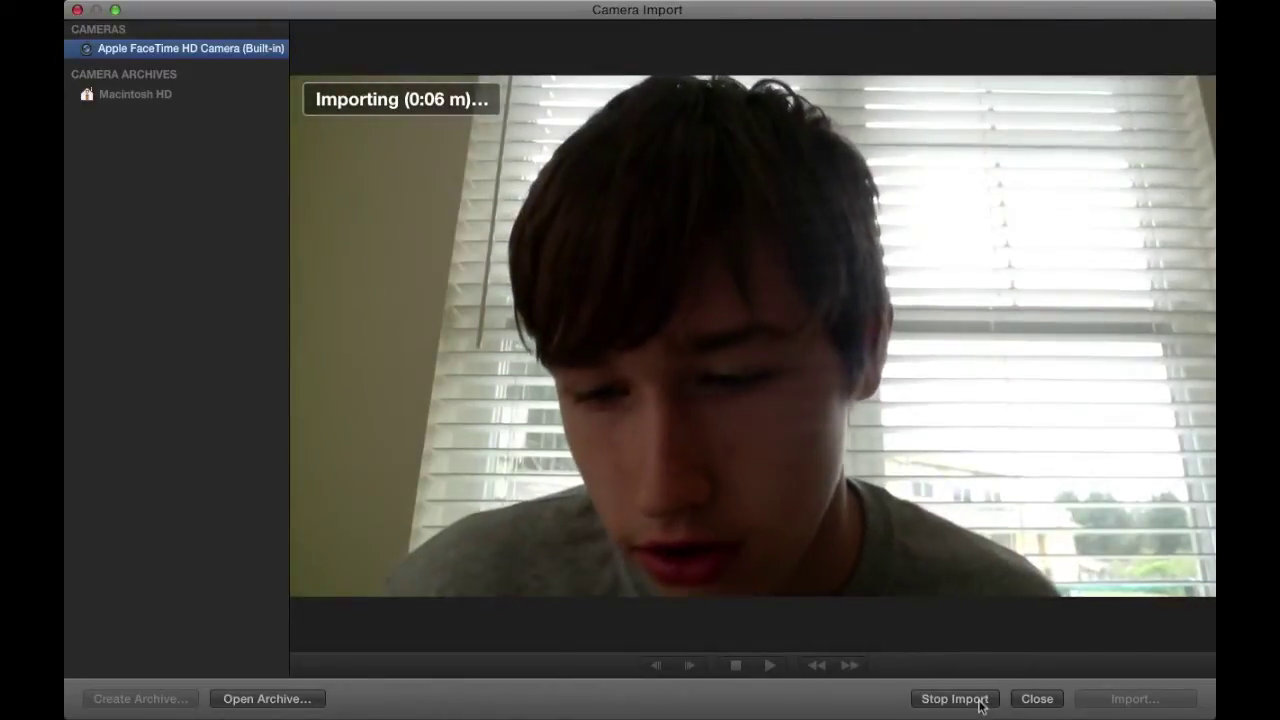
click(980, 700)
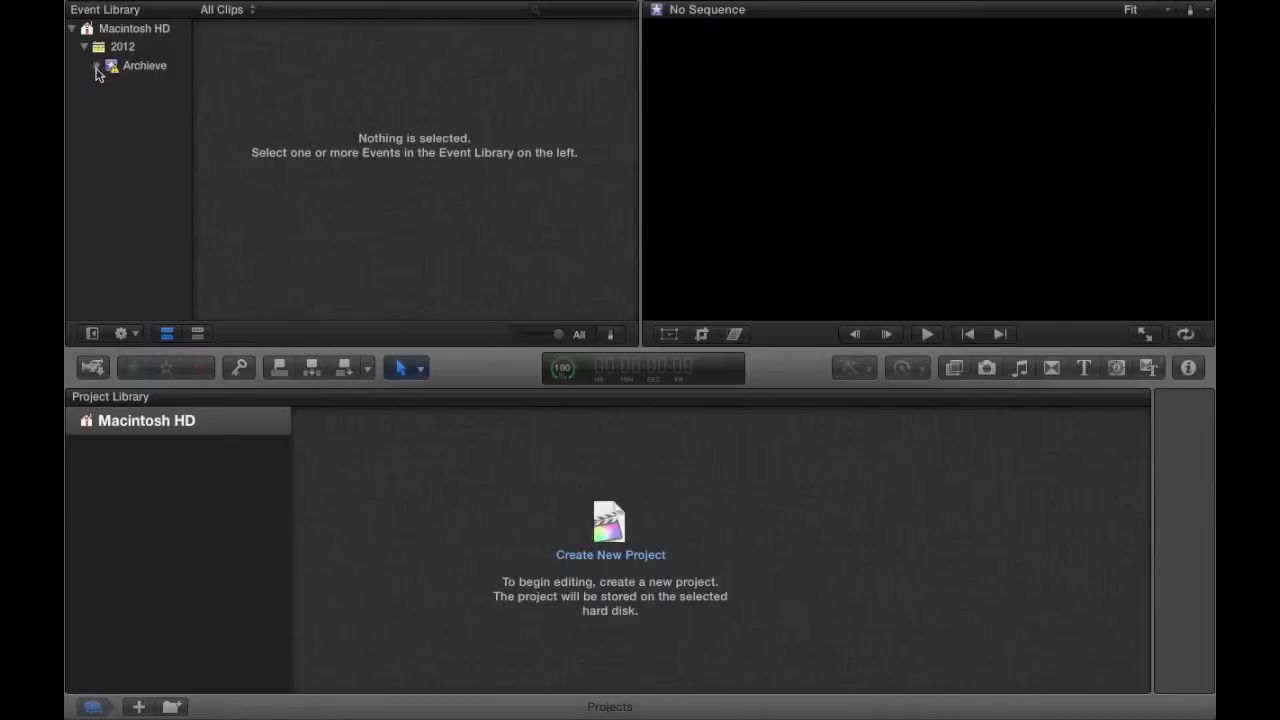
Step: Browse the clips and keyword collections of the Archieve event in the Event Library
click(97, 67)
click(97, 67)
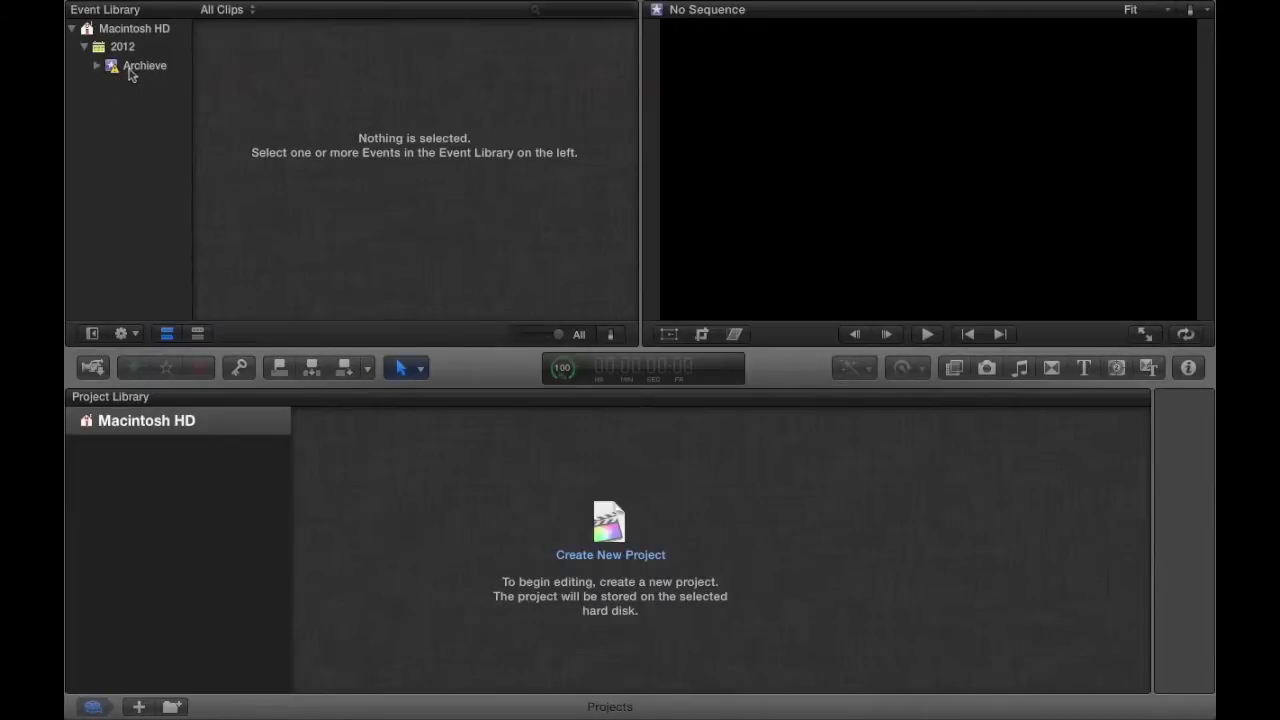
click(152, 70)
scroll(333, 97, down, 10)
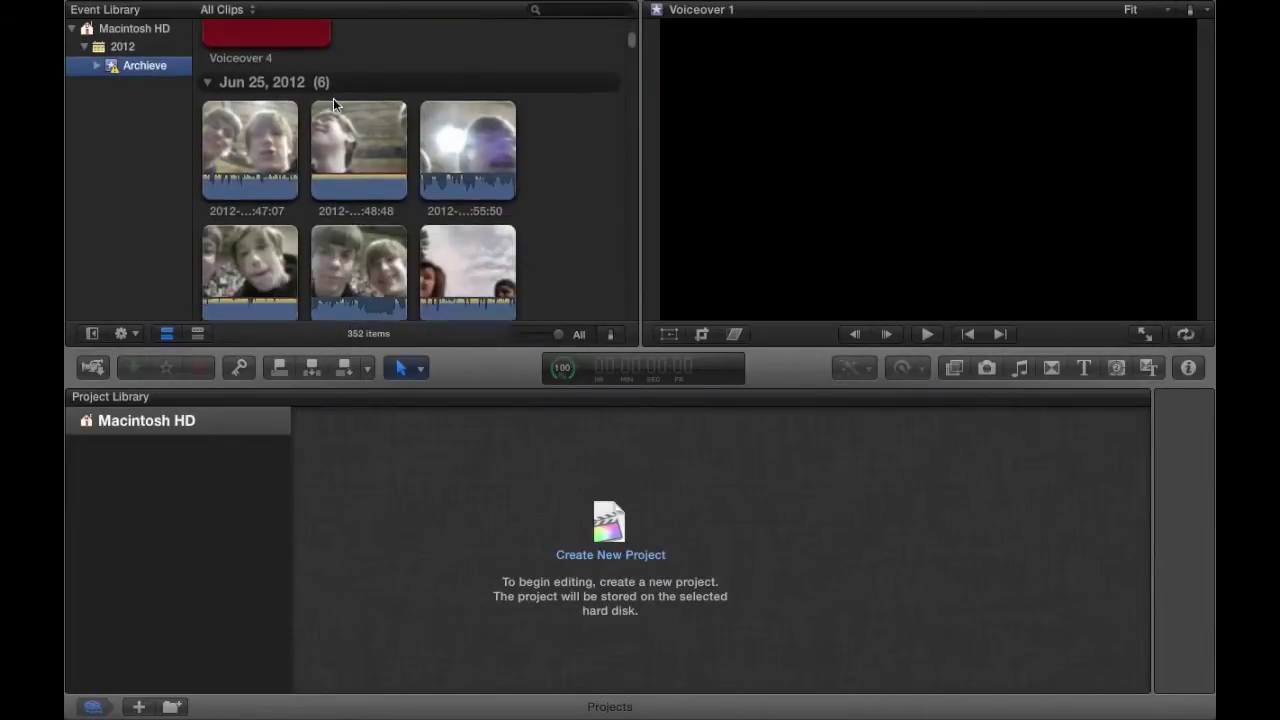
scroll(335, 118, down, 15)
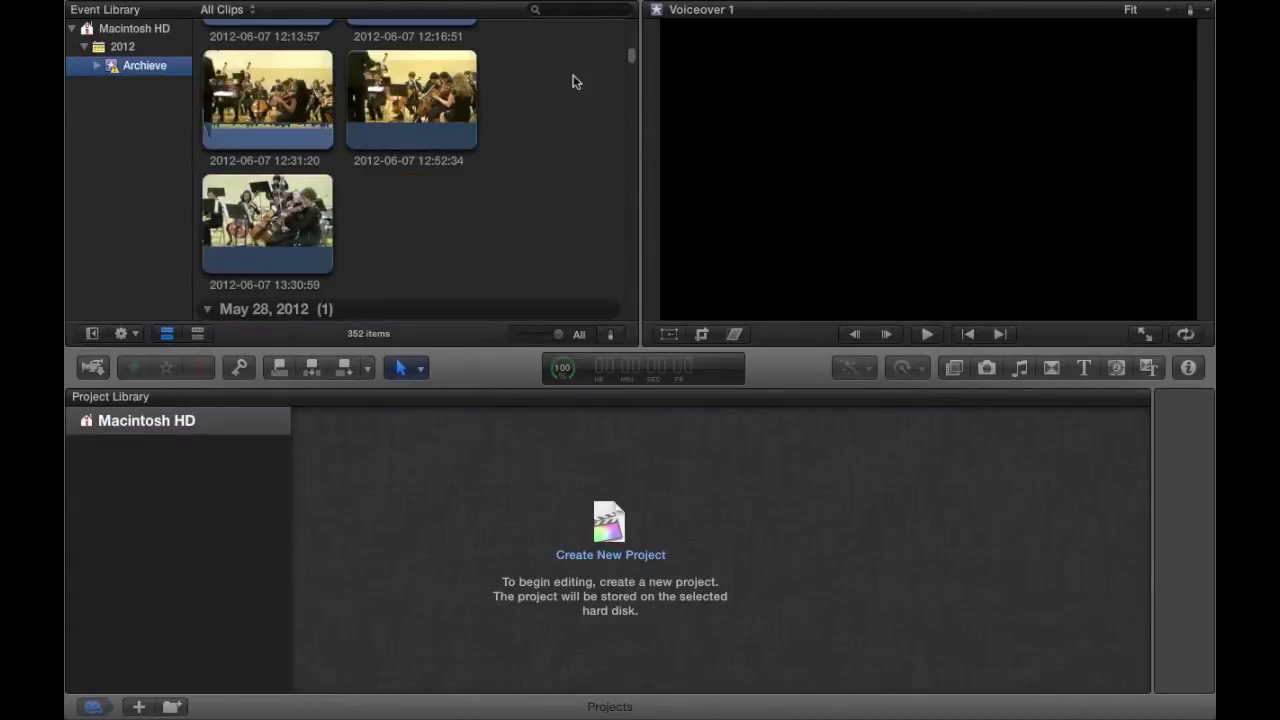
scroll(631, 160, down, 20)
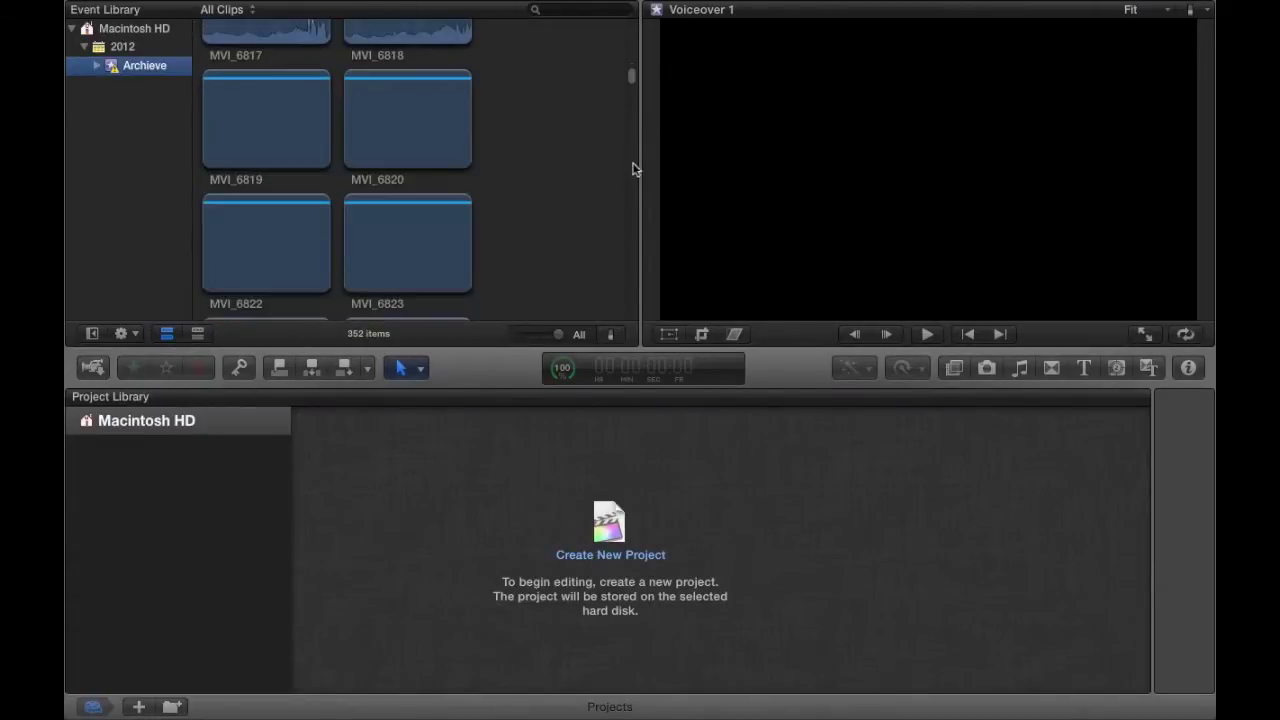
scroll(631, 286, down, 15)
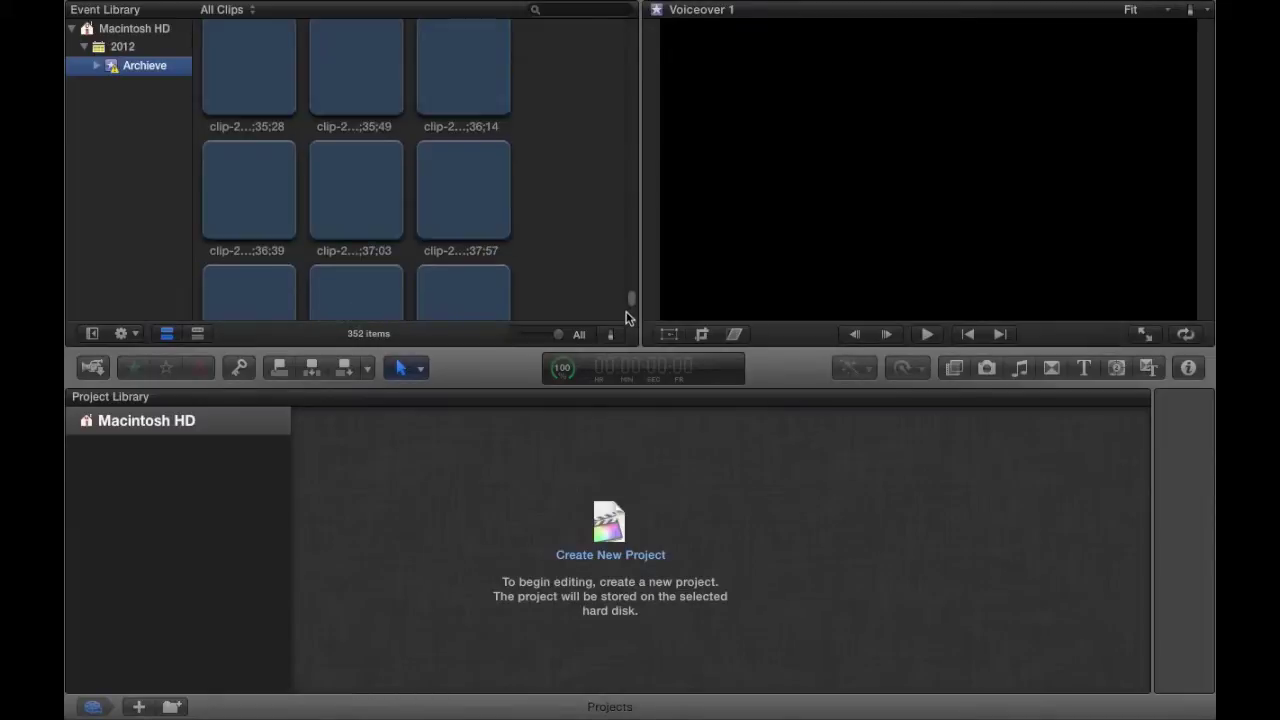
scroll(631, 290, up, 10)
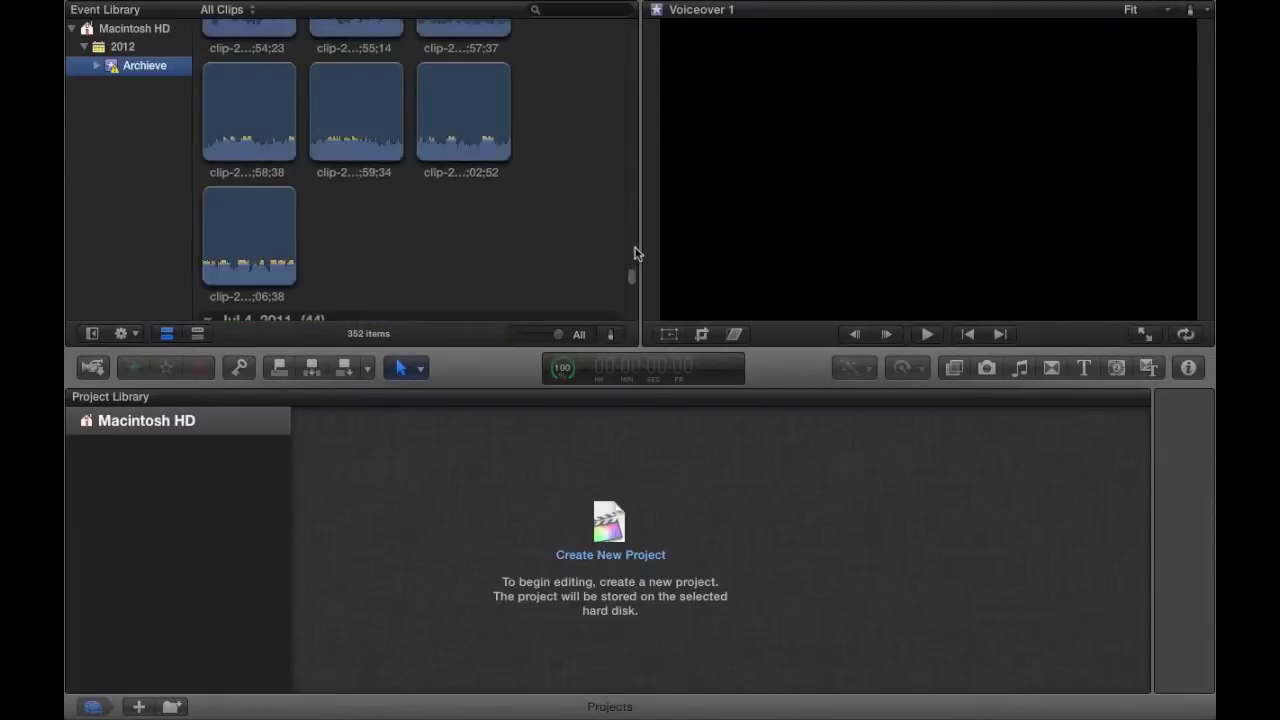
click(97, 67)
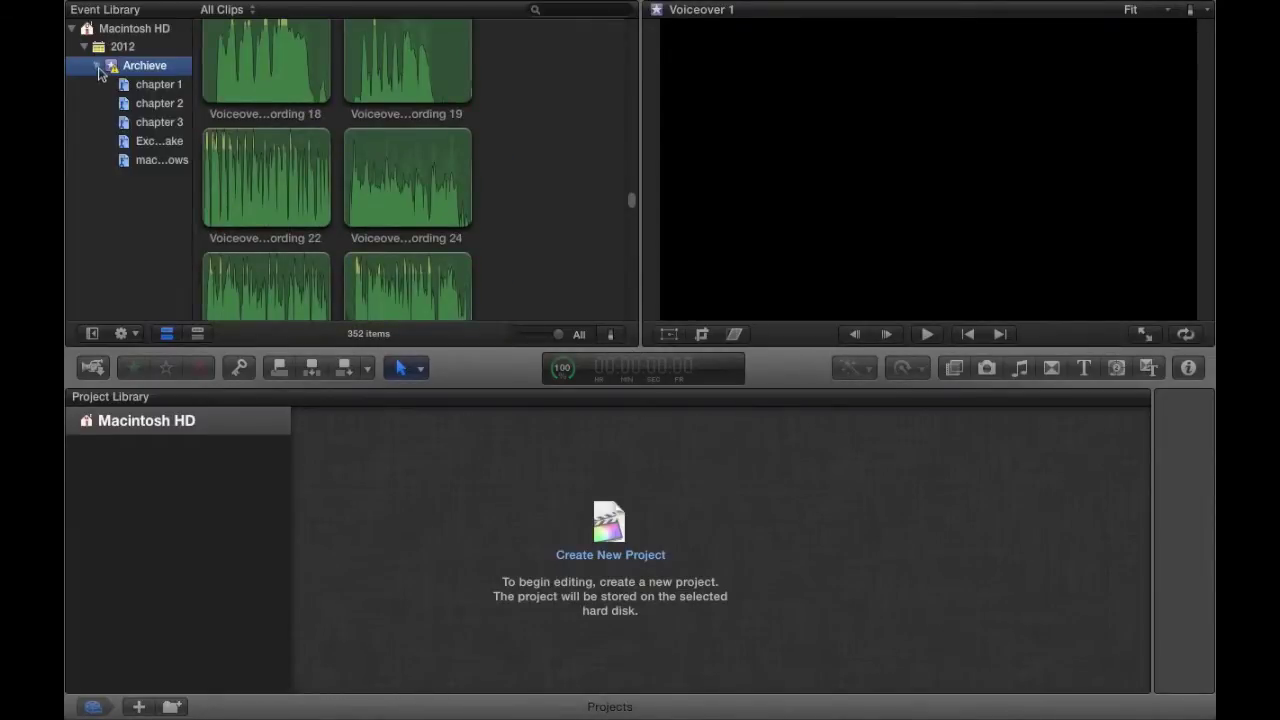
click(97, 66)
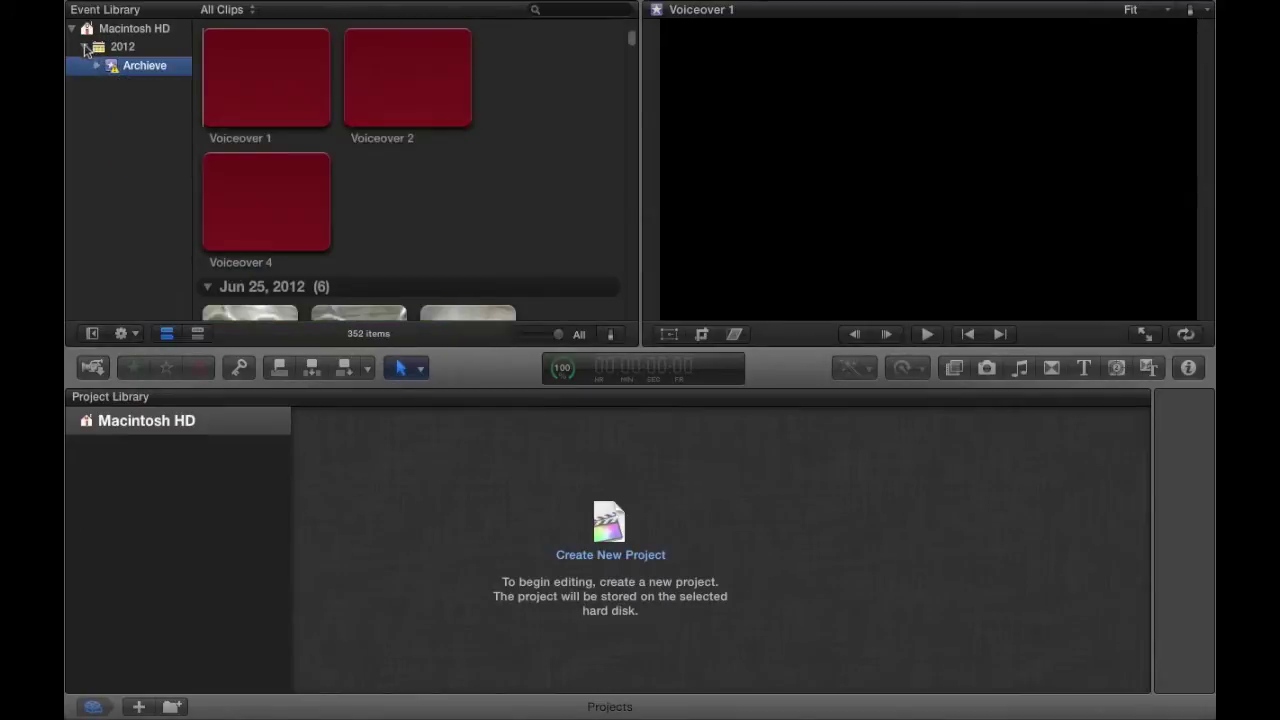
click(85, 50)
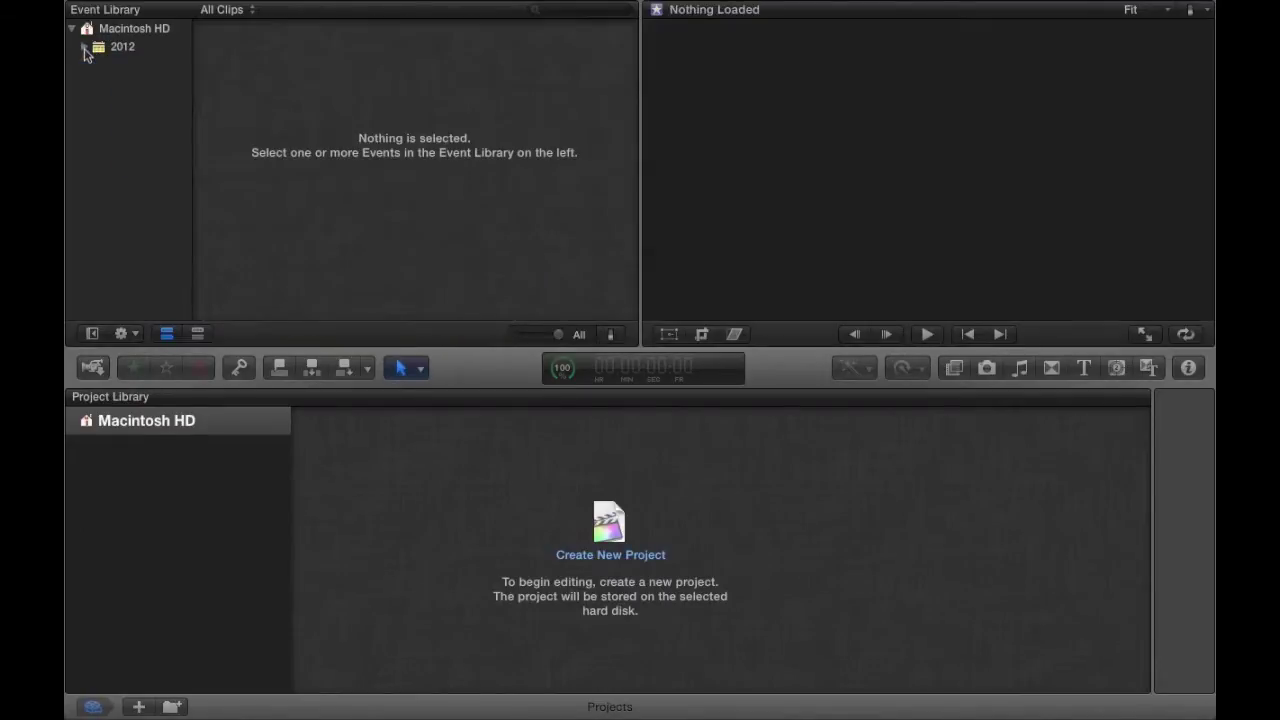
Step: Create a new event in the Event Library, keeping its default name
right_click(147, 128)
click(195, 134)
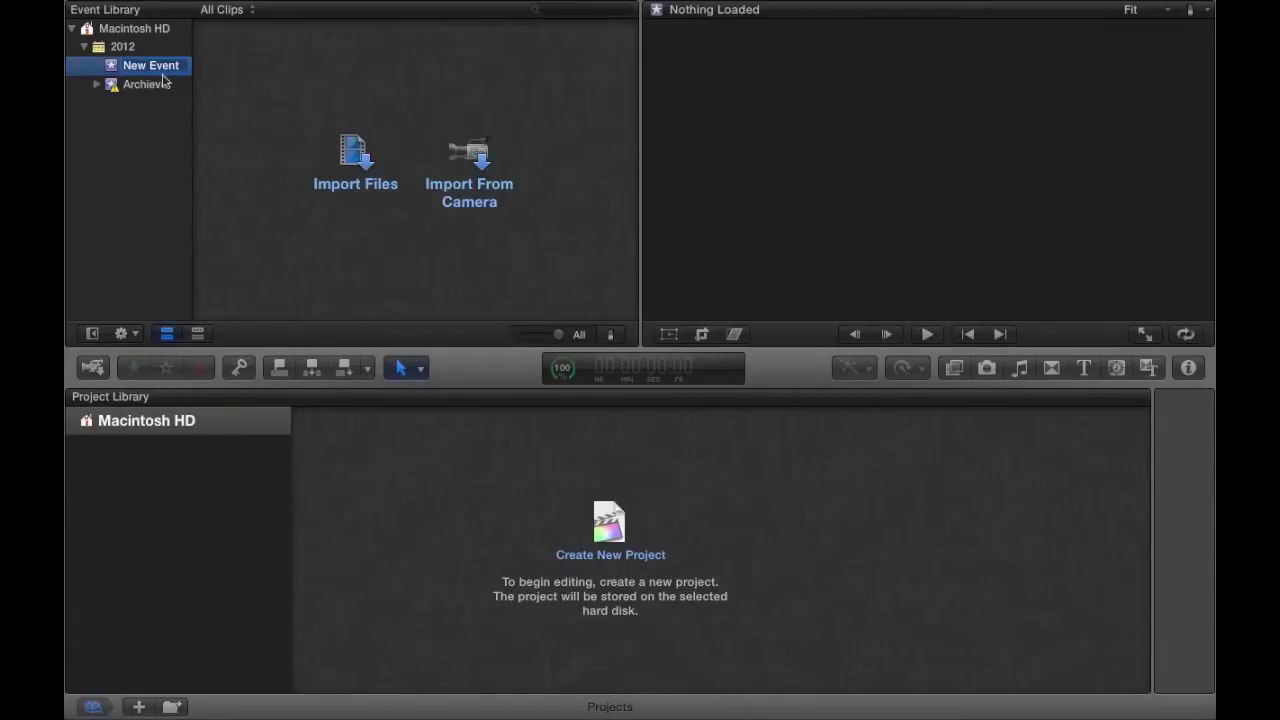
click(123, 128)
Step: Start a new project on Macintosh HD and give it custom audio and render properties with Surround audio channels
right_click(167, 449)
click(198, 461)
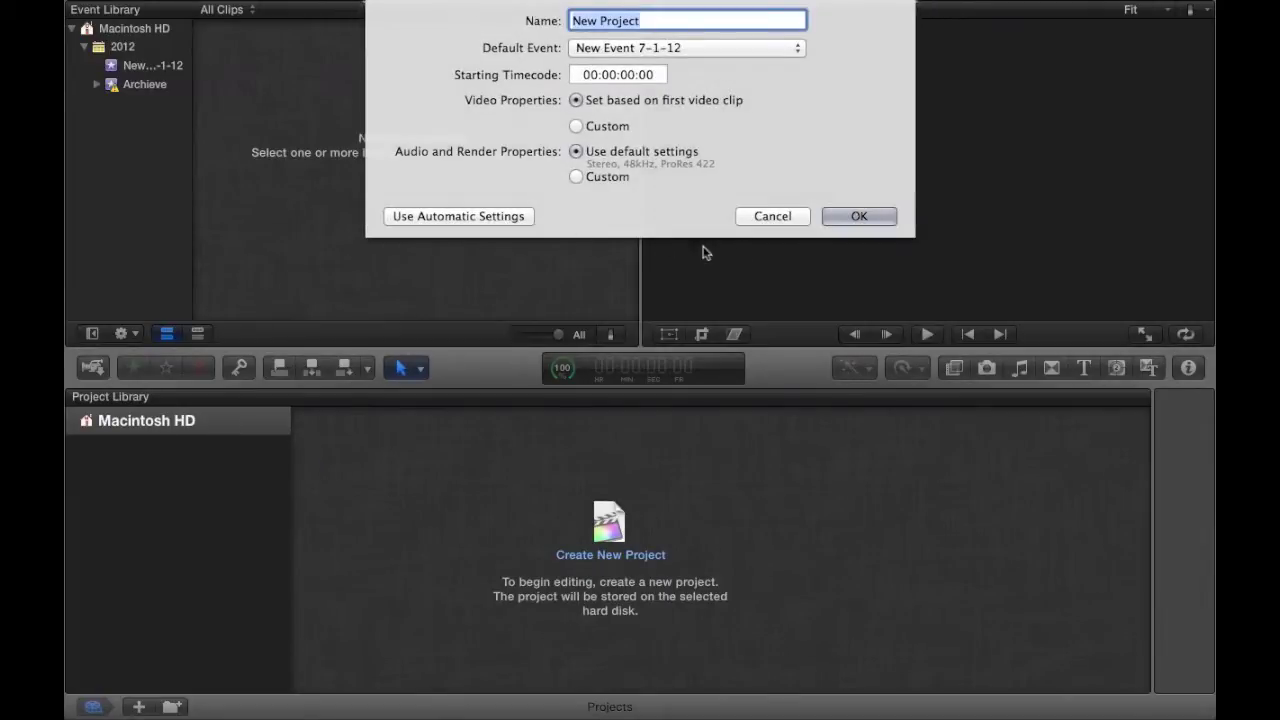
click(465, 216)
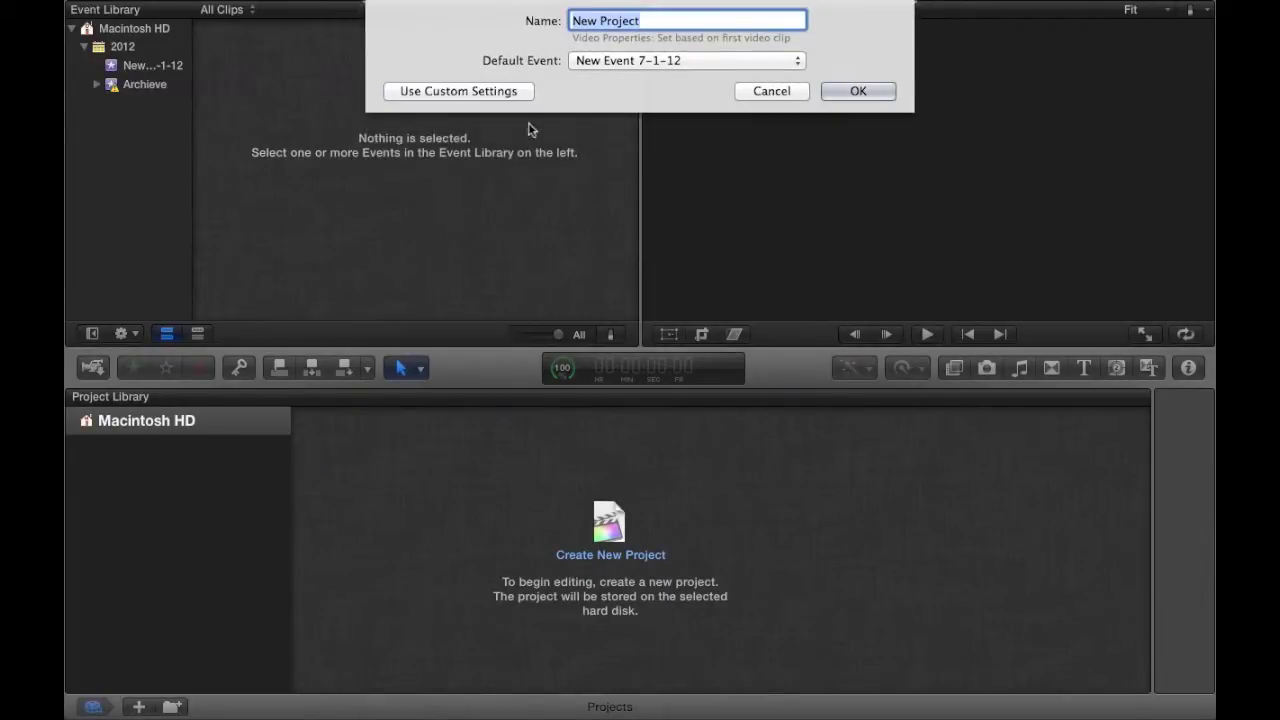
click(490, 93)
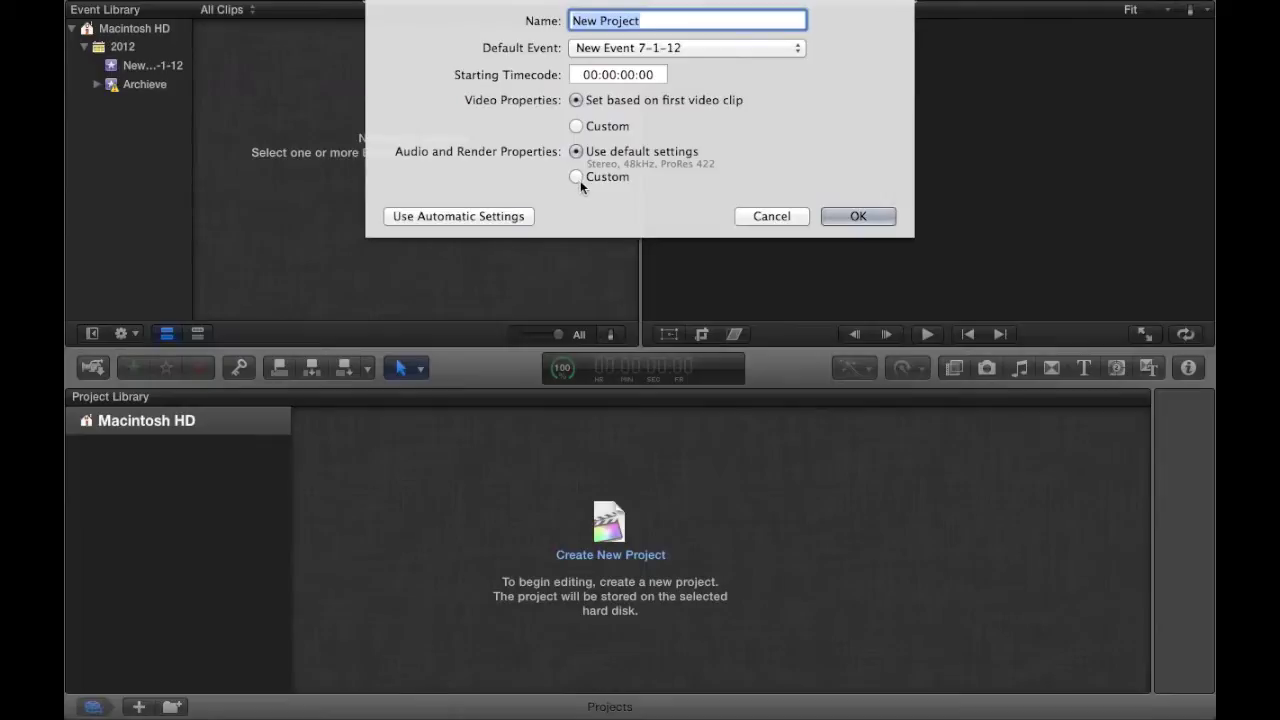
click(577, 178)
click(595, 202)
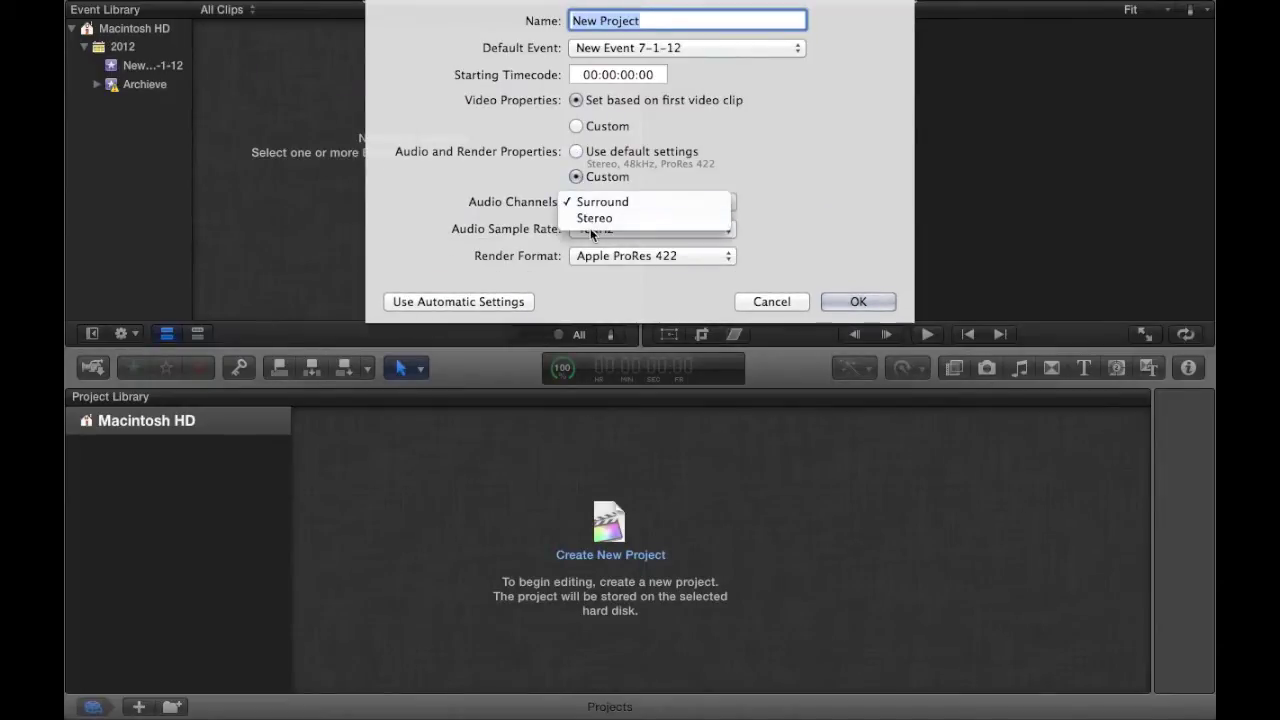
click(600, 202)
Step: Review the sample rate, render format and channel options, and create the project with Surround, 48kHz and Apple ProRes 422
click(620, 229)
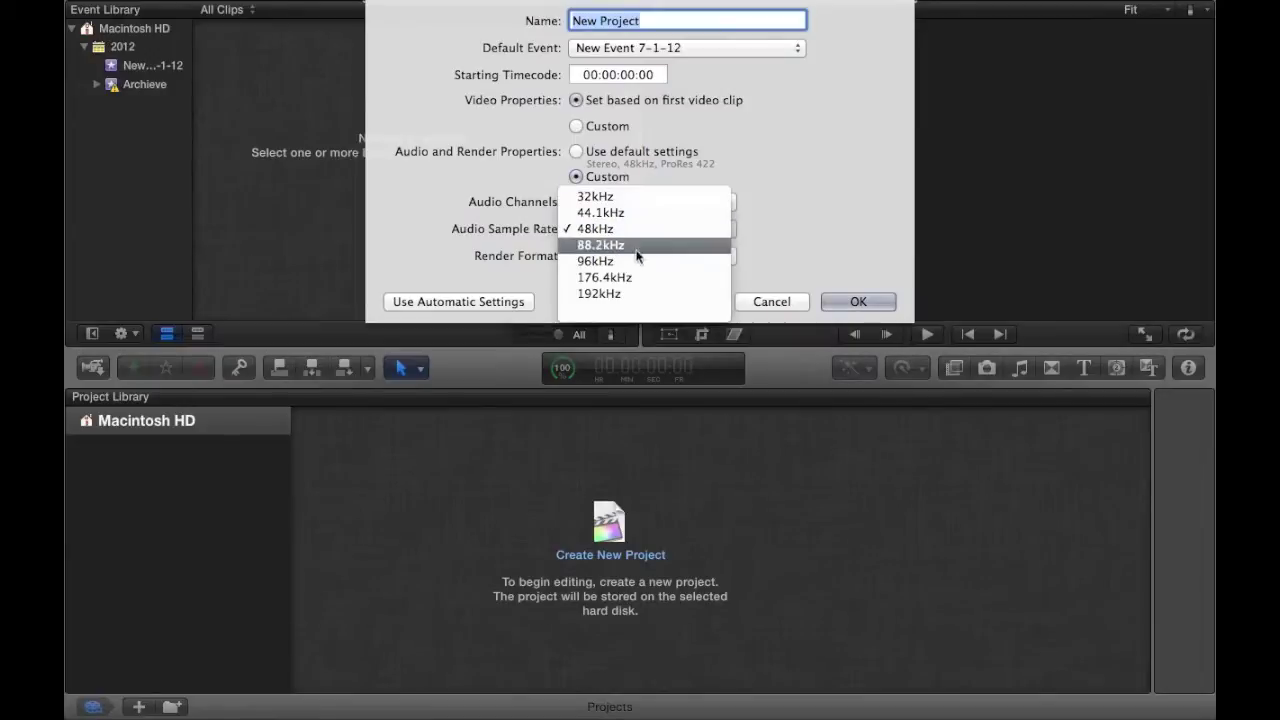
click(508, 212)
click(598, 258)
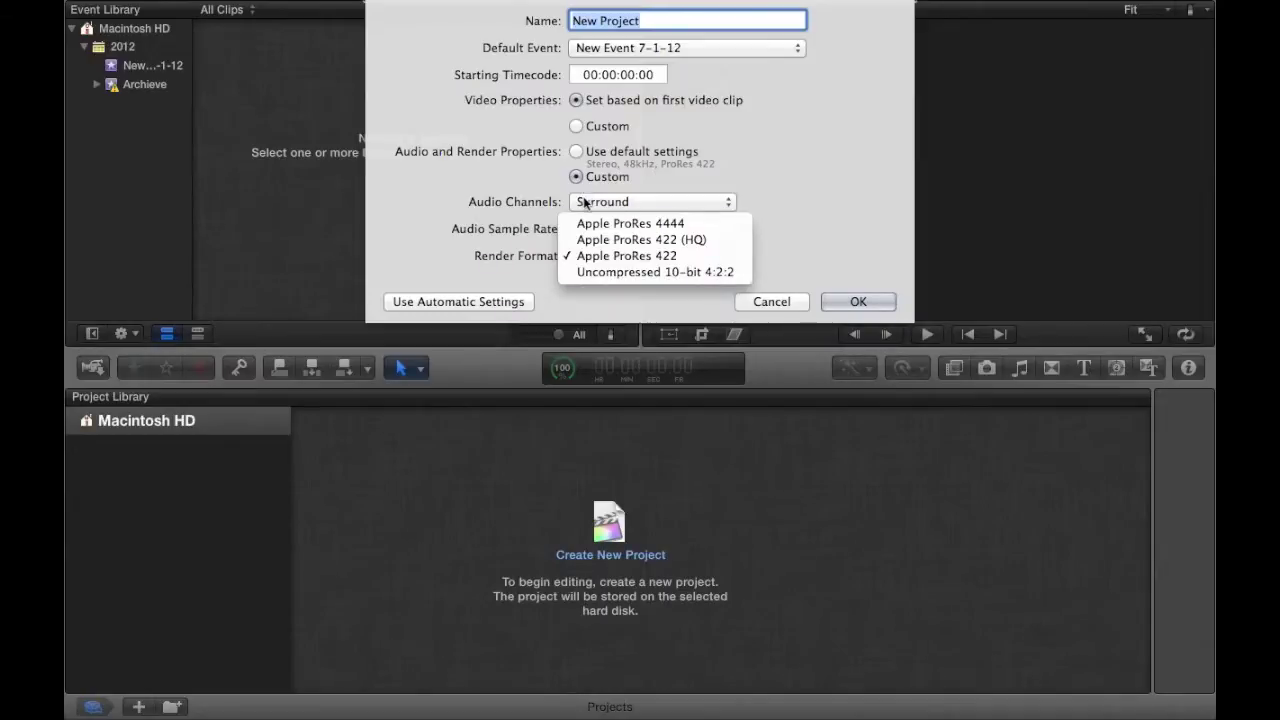
click(582, 212)
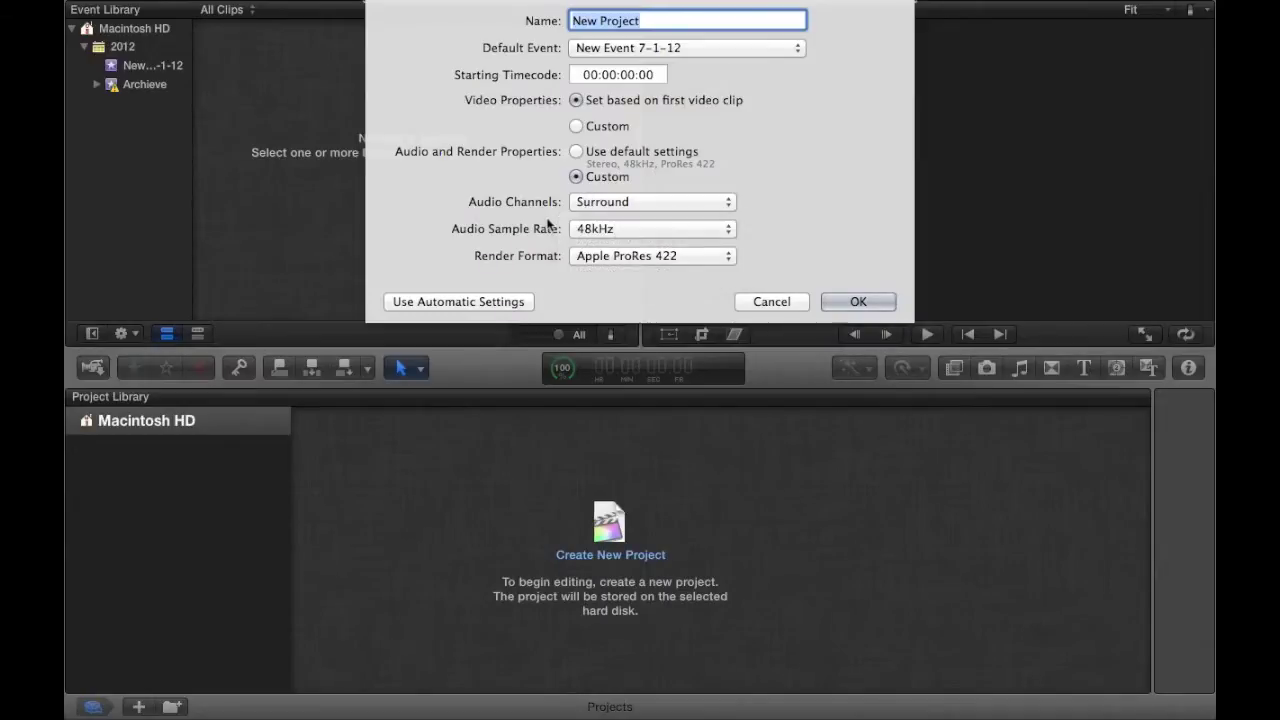
click(604, 203)
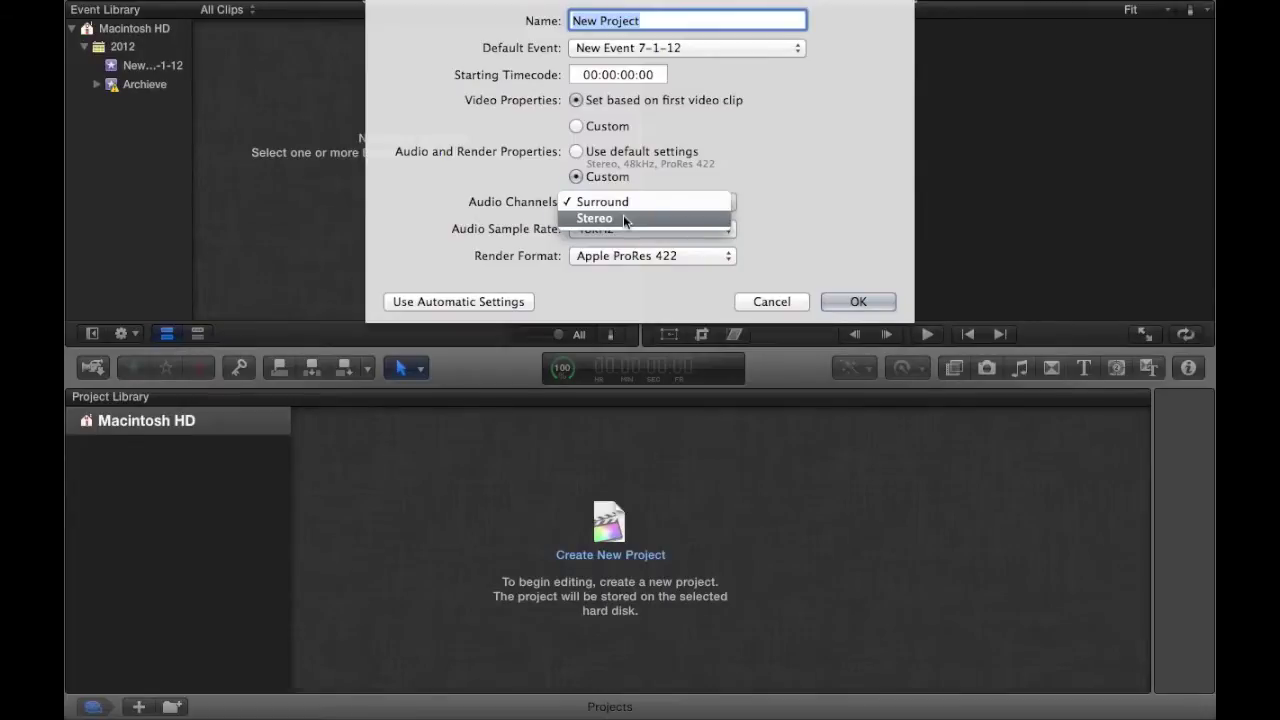
click(435, 364)
click(830, 304)
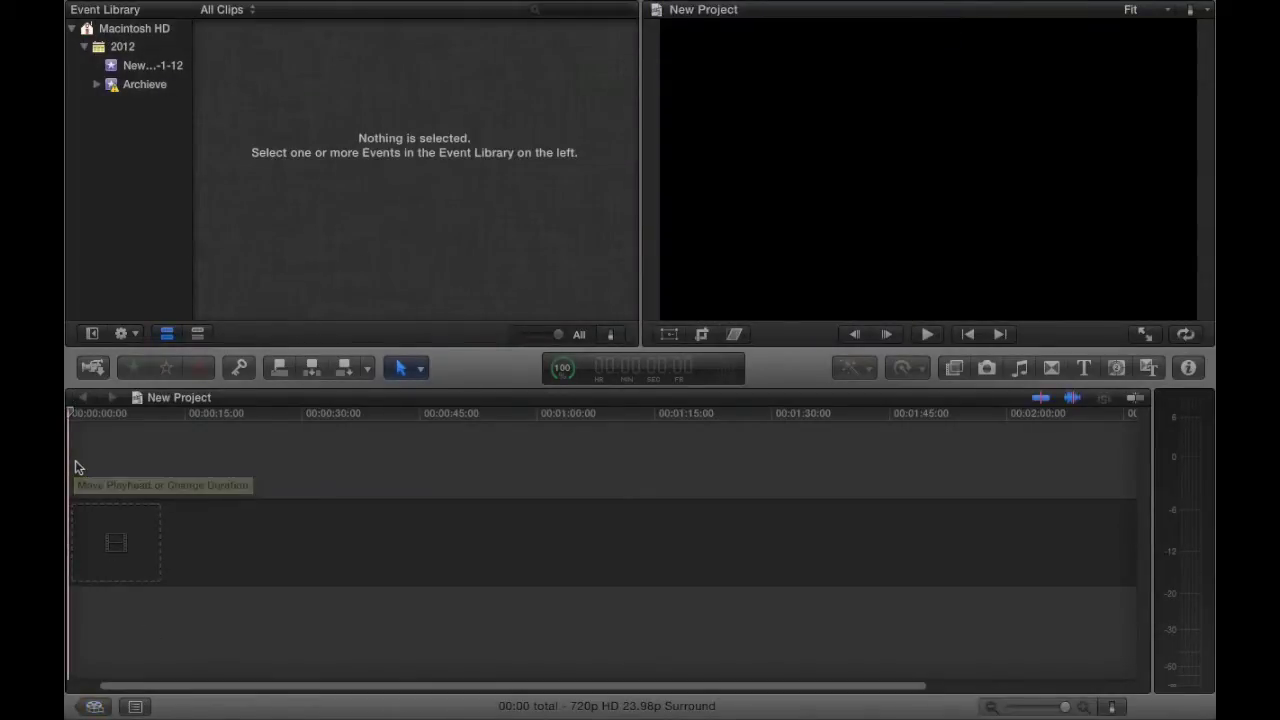
Step: Return to the Project Library, create a folder named Underground and move New Project into it
key(super+0)
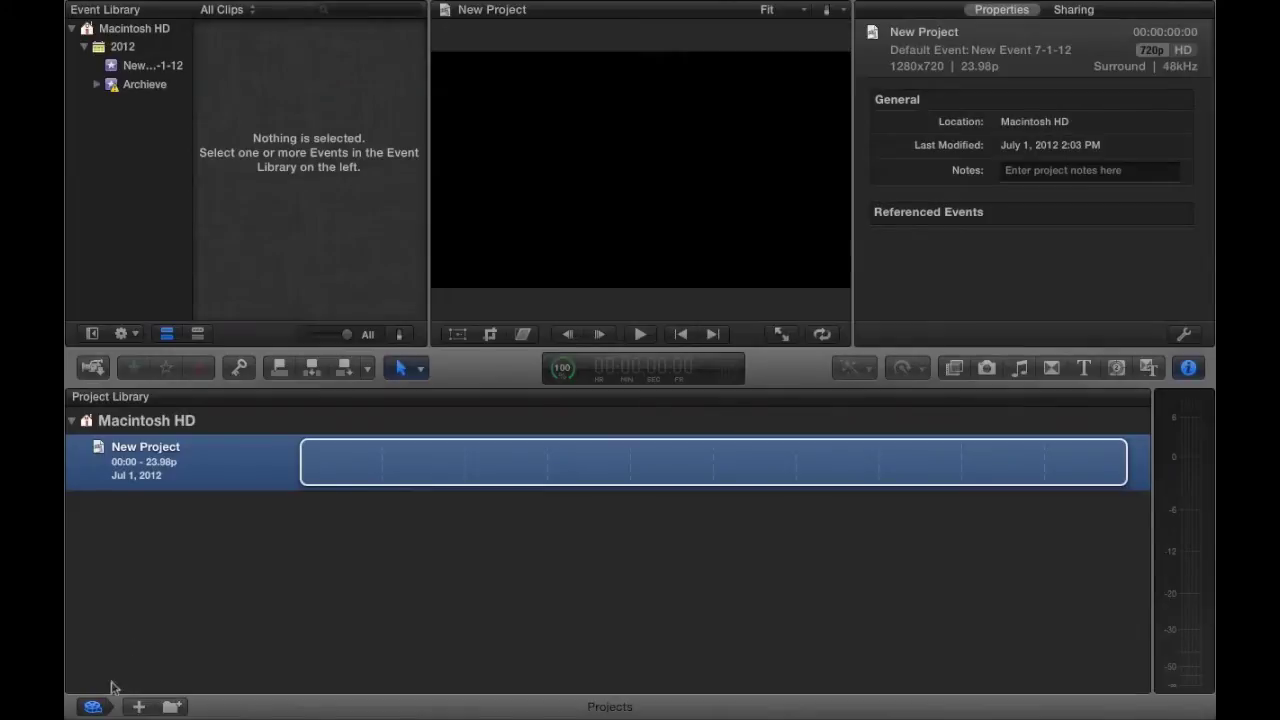
click(170, 707)
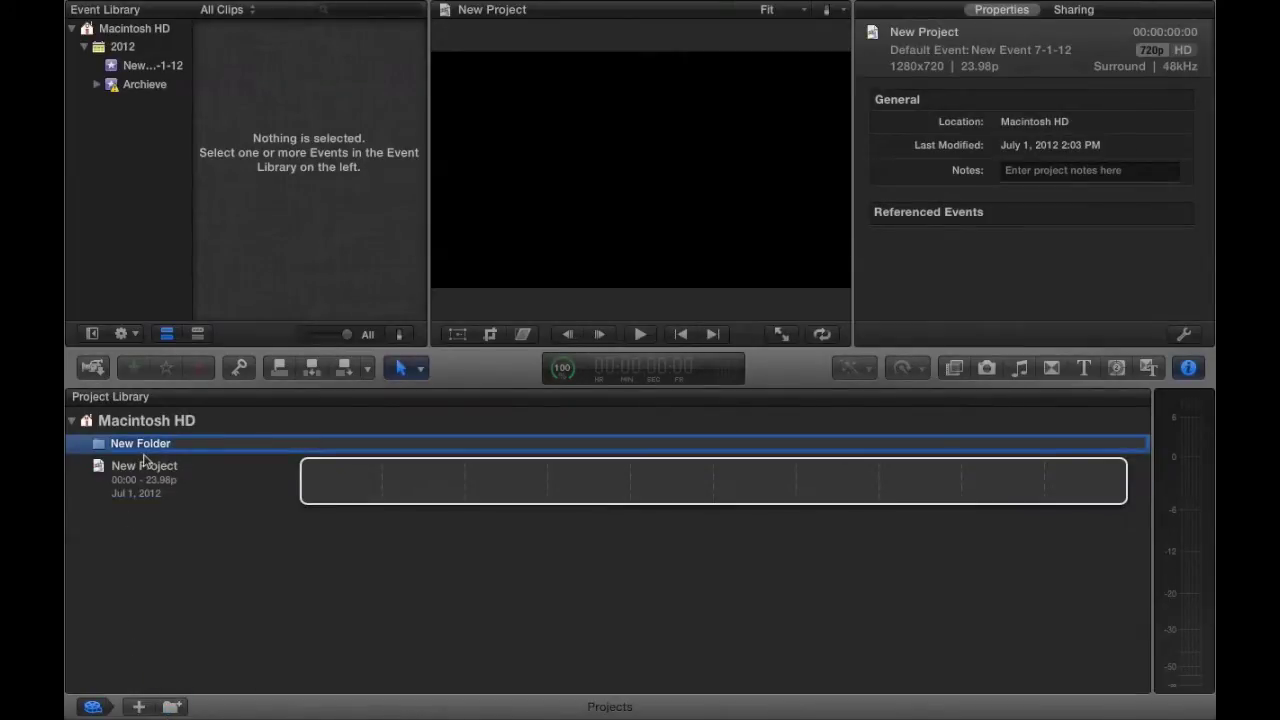
text(Underground)
key(Return)
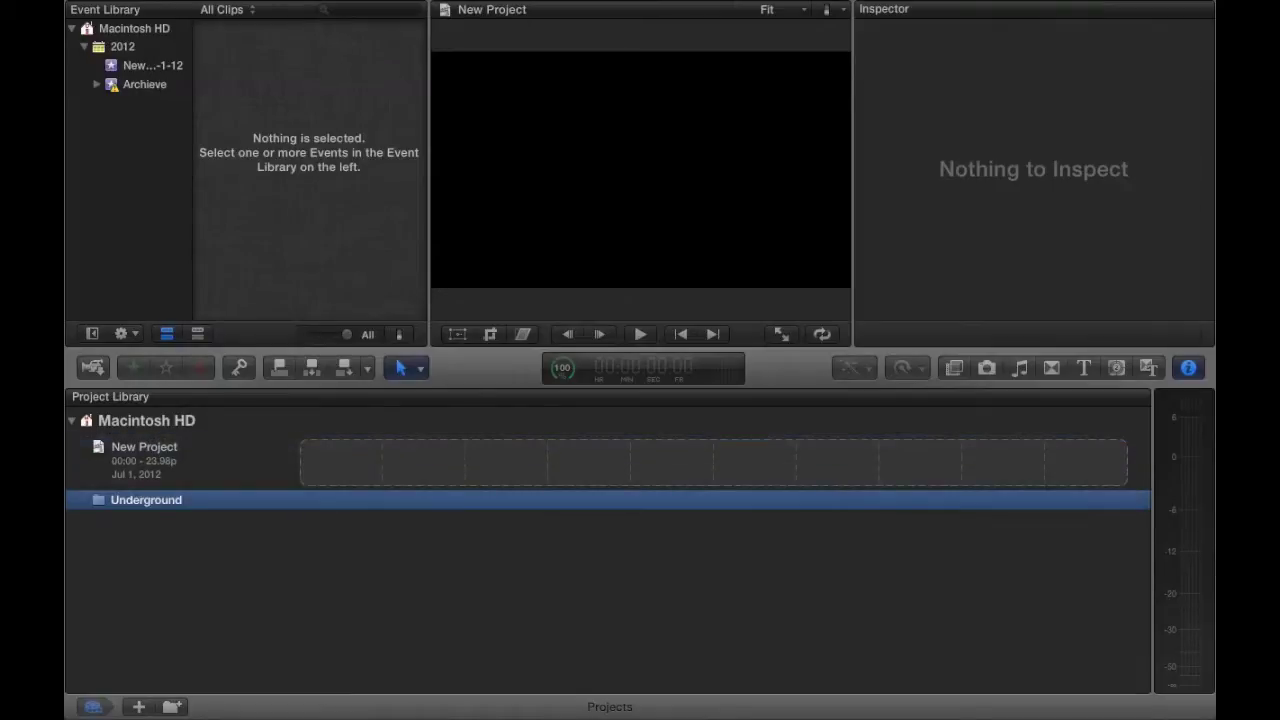
drag(165, 440, 145, 501)
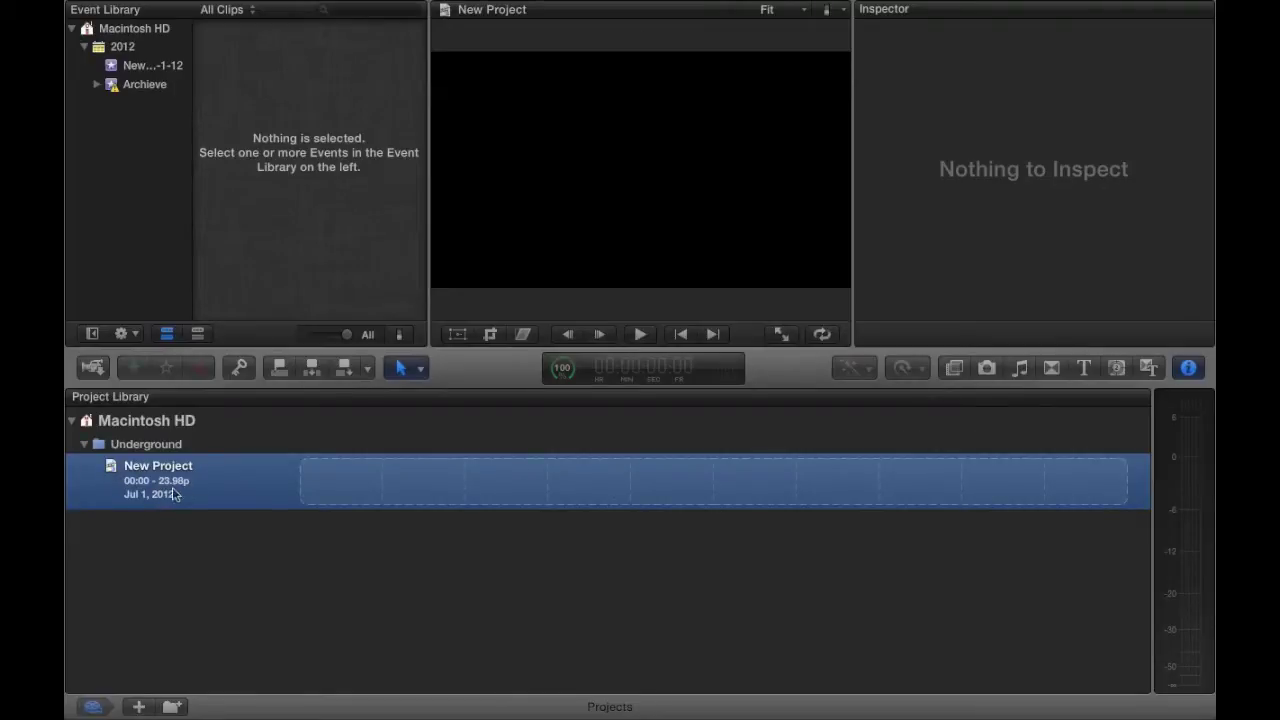
Step: Try to show the project properties of New Project in the Inspector
right_click(172, 494)
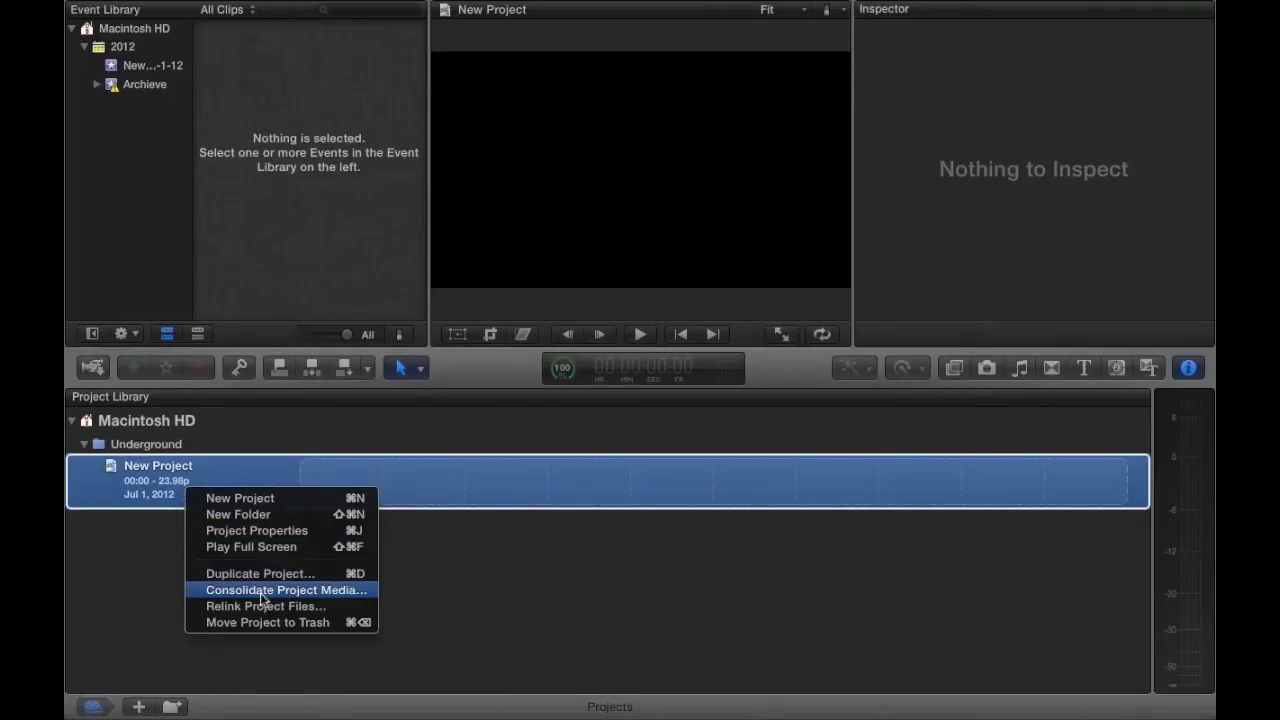
key(Escape)
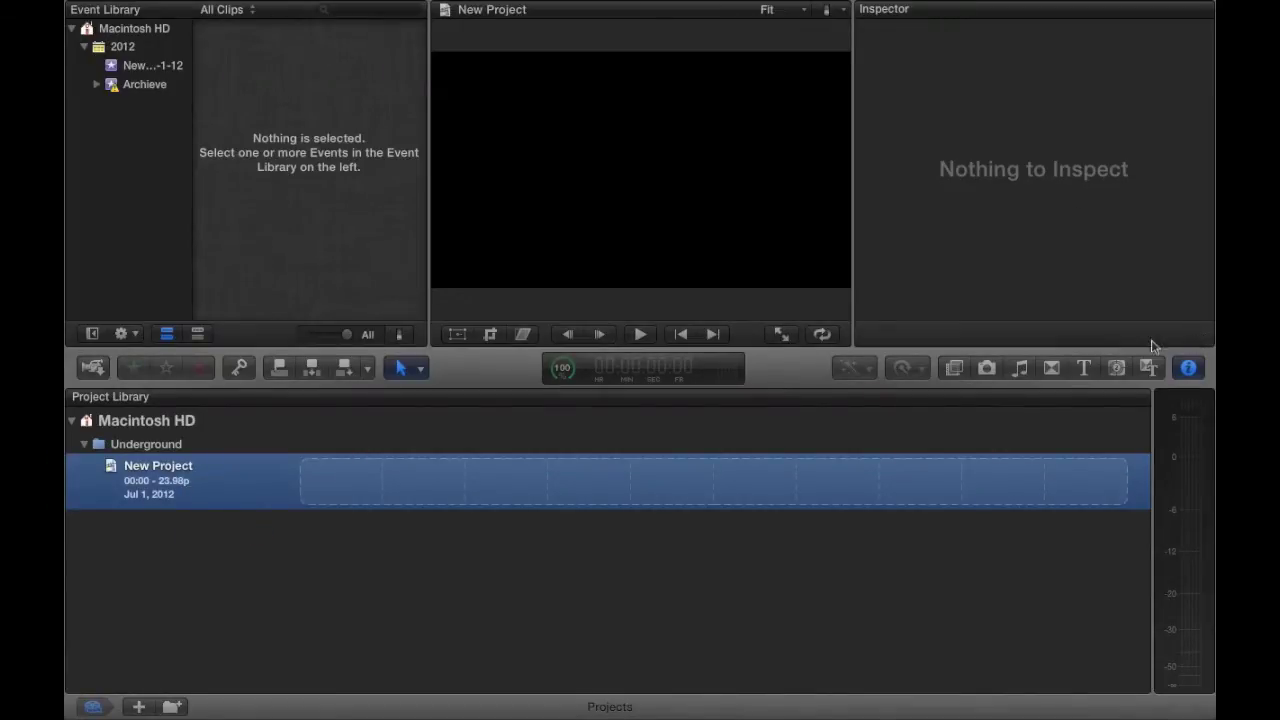
right_click(238, 476)
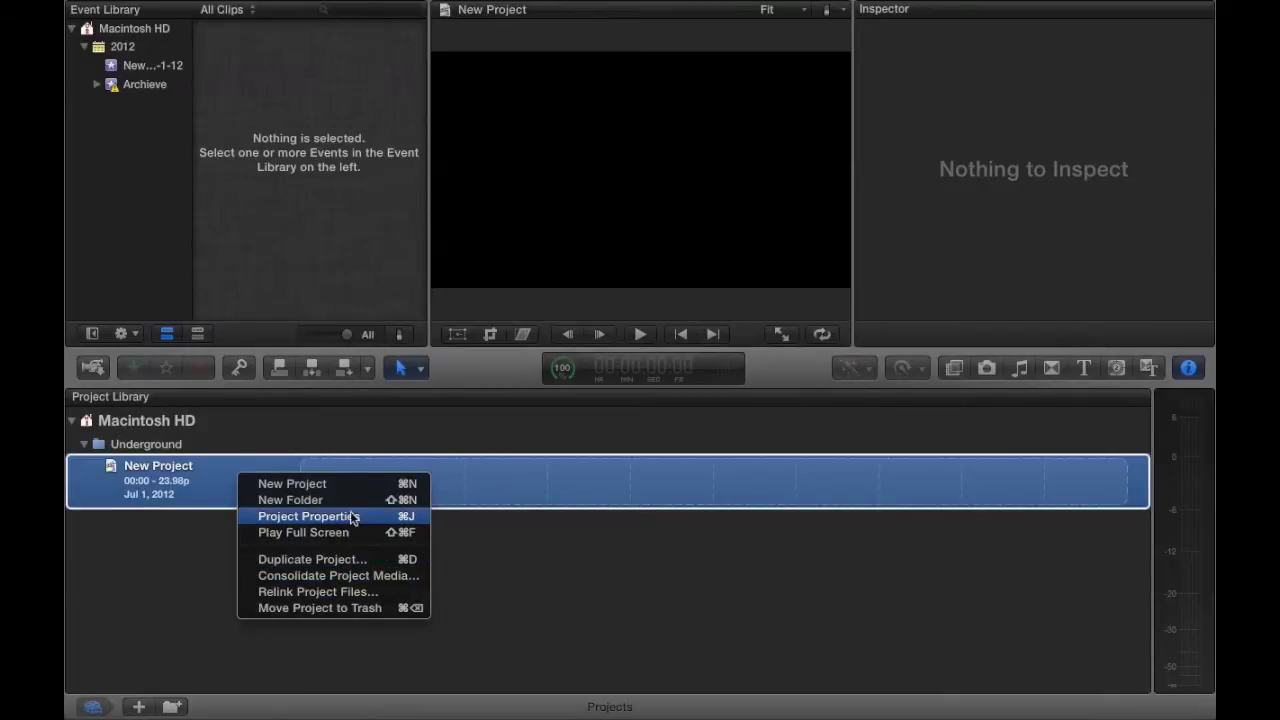
click(355, 517)
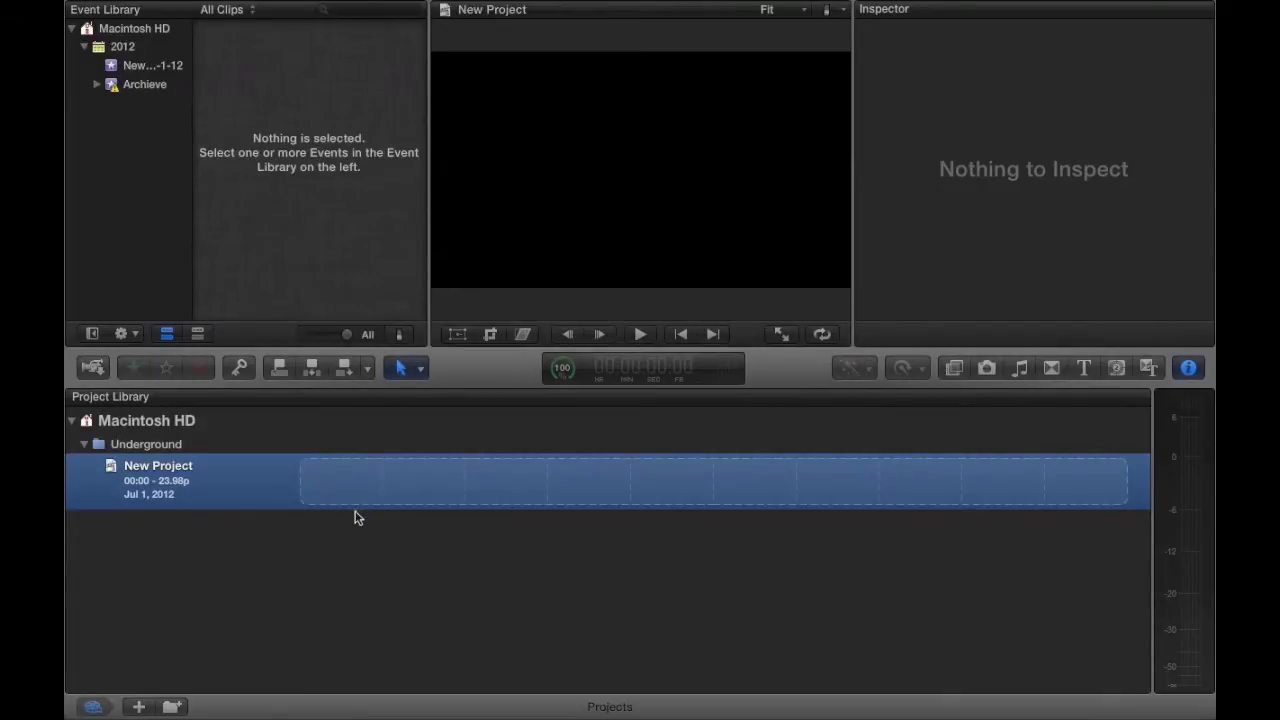
right_click(233, 497)
click(294, 534)
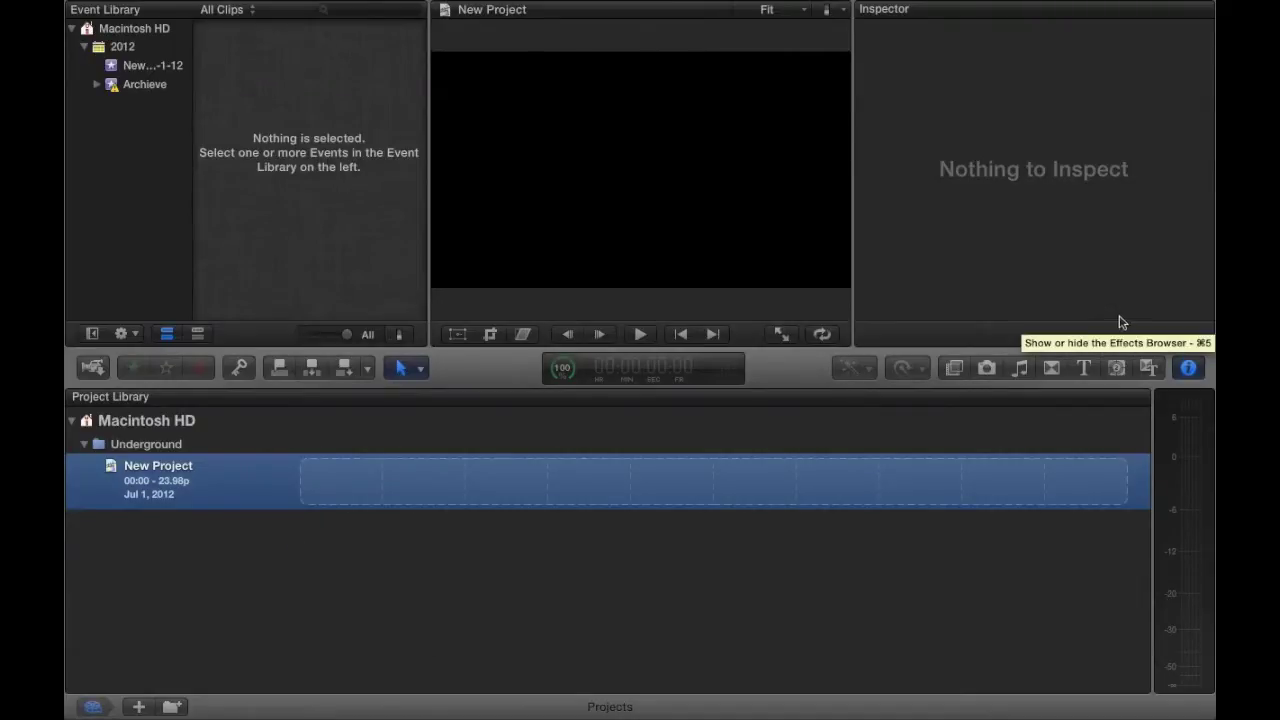
click(1184, 369)
click(1184, 369)
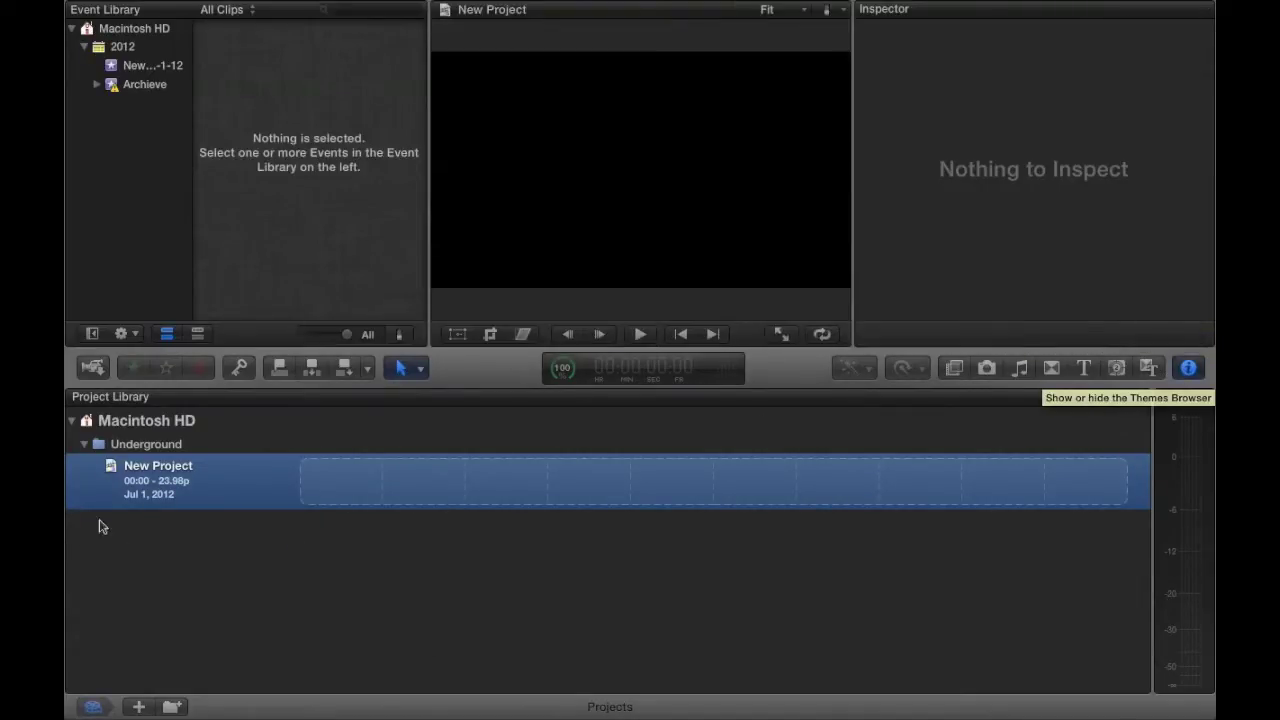
Step: Move New Project and the Underground folder to the Trash, and hide the Inspector
right_click(177, 498)
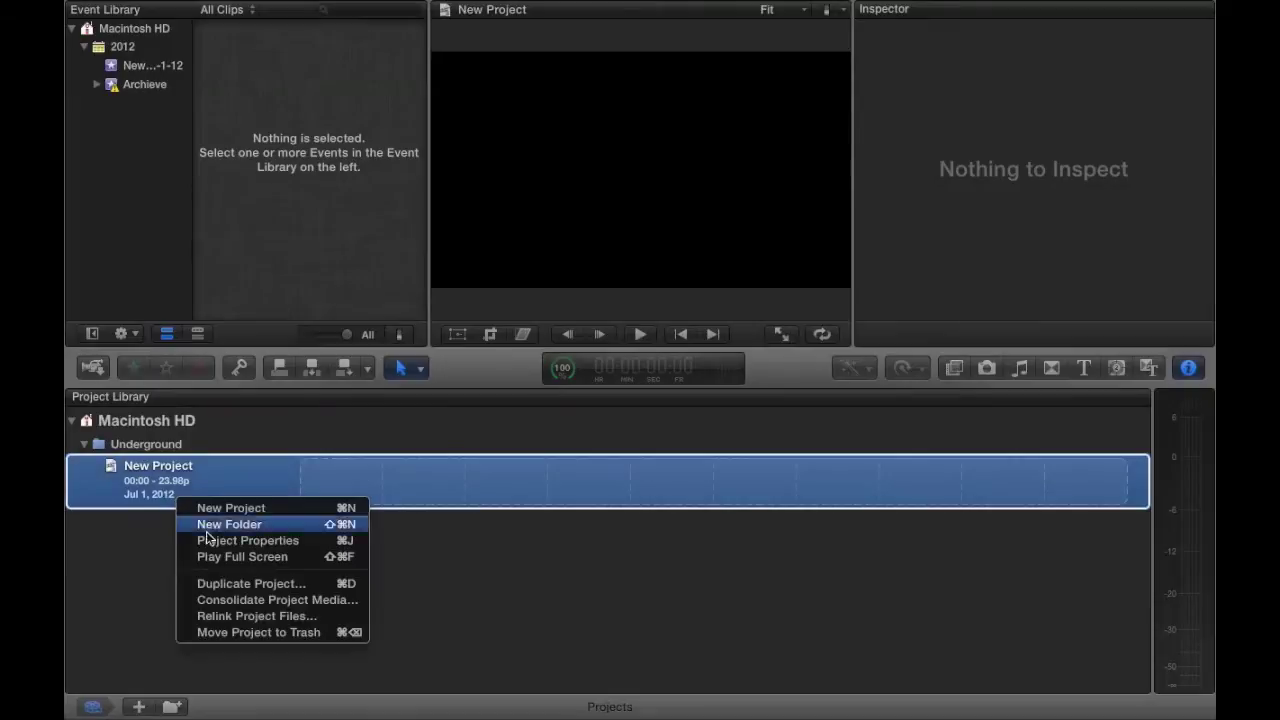
click(236, 633)
right_click(145, 451)
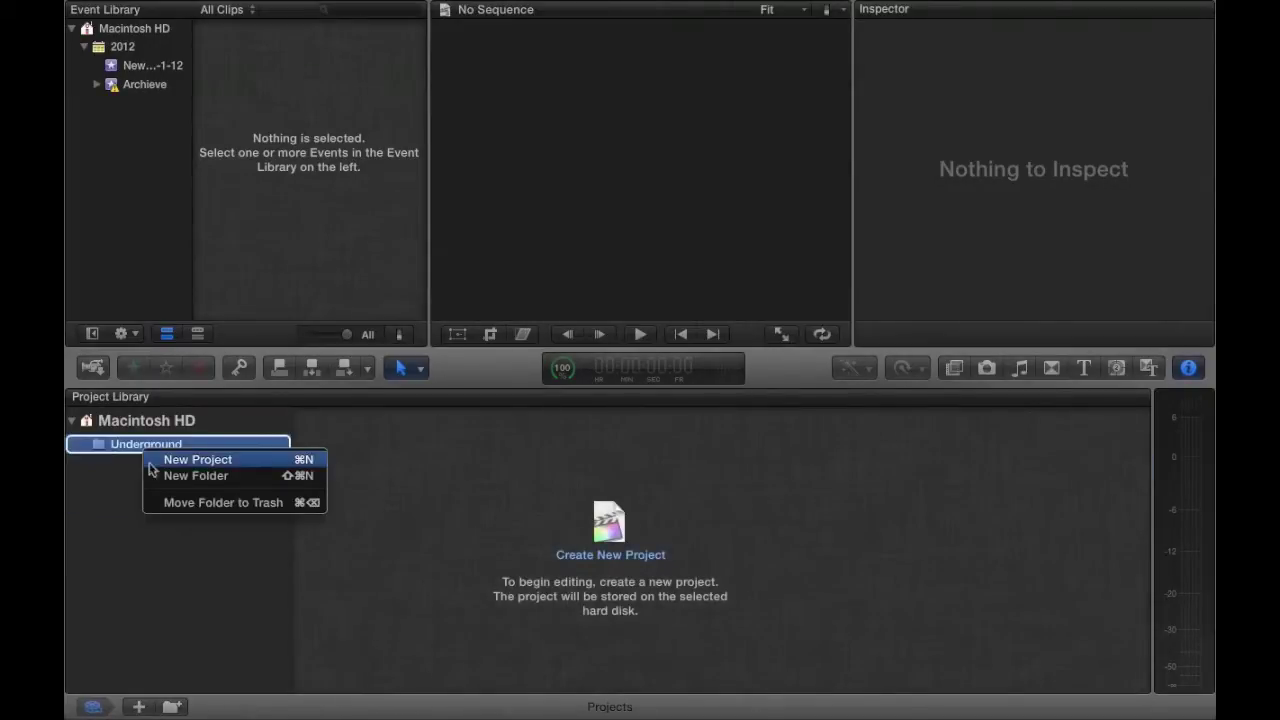
click(204, 503)
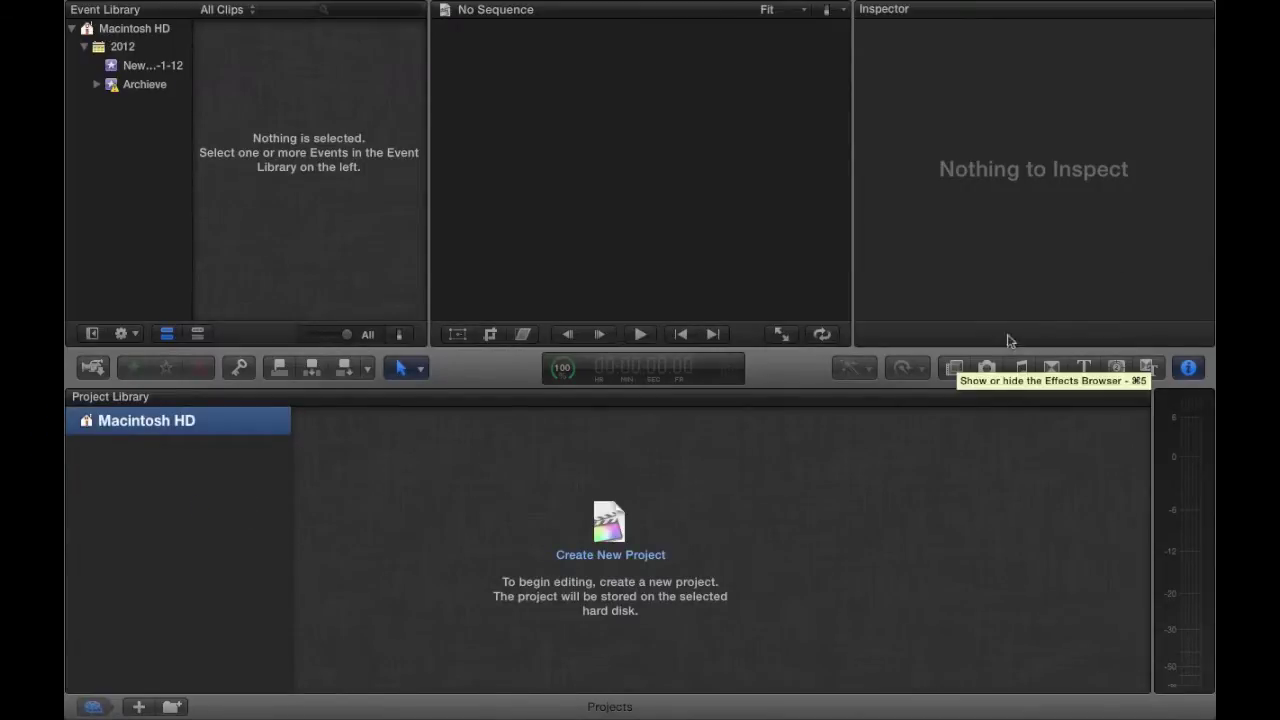
click(1188, 368)
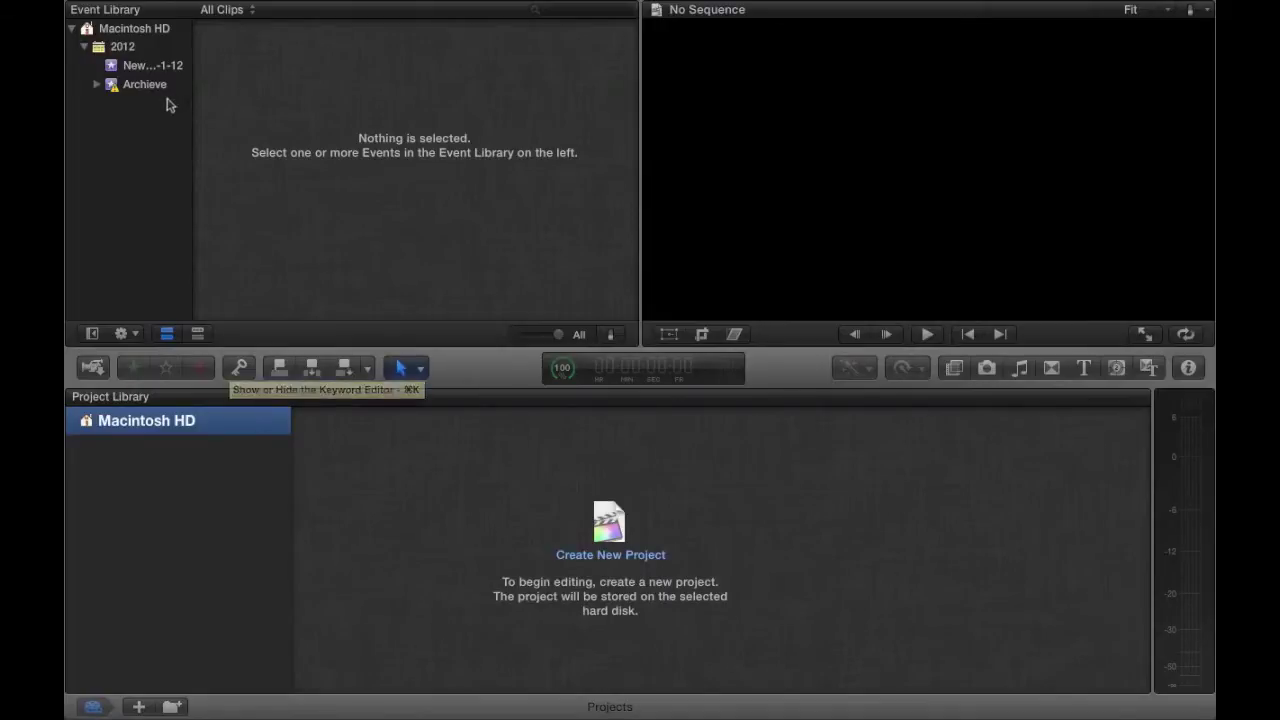
Step: Import a clip of about 6 seconds from the built-in FaceTime HD camera into New Event 7-1-12 and close Camera Import
click(128, 68)
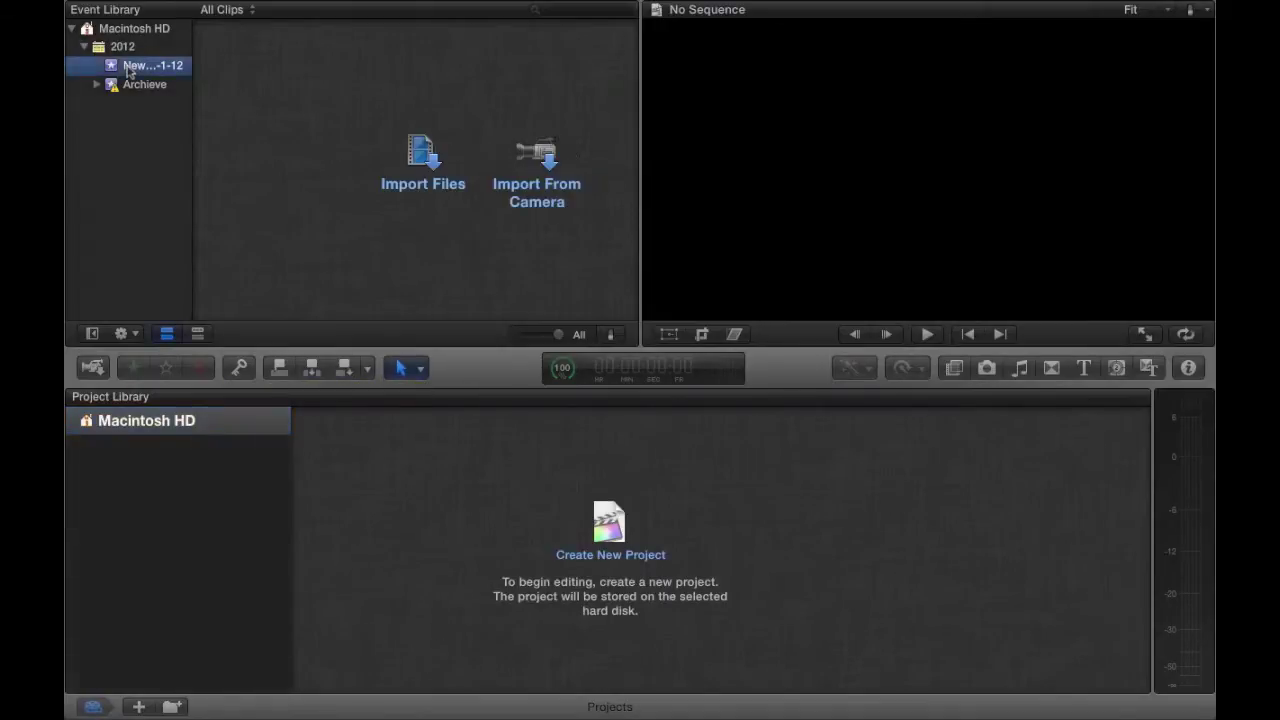
click(530, 169)
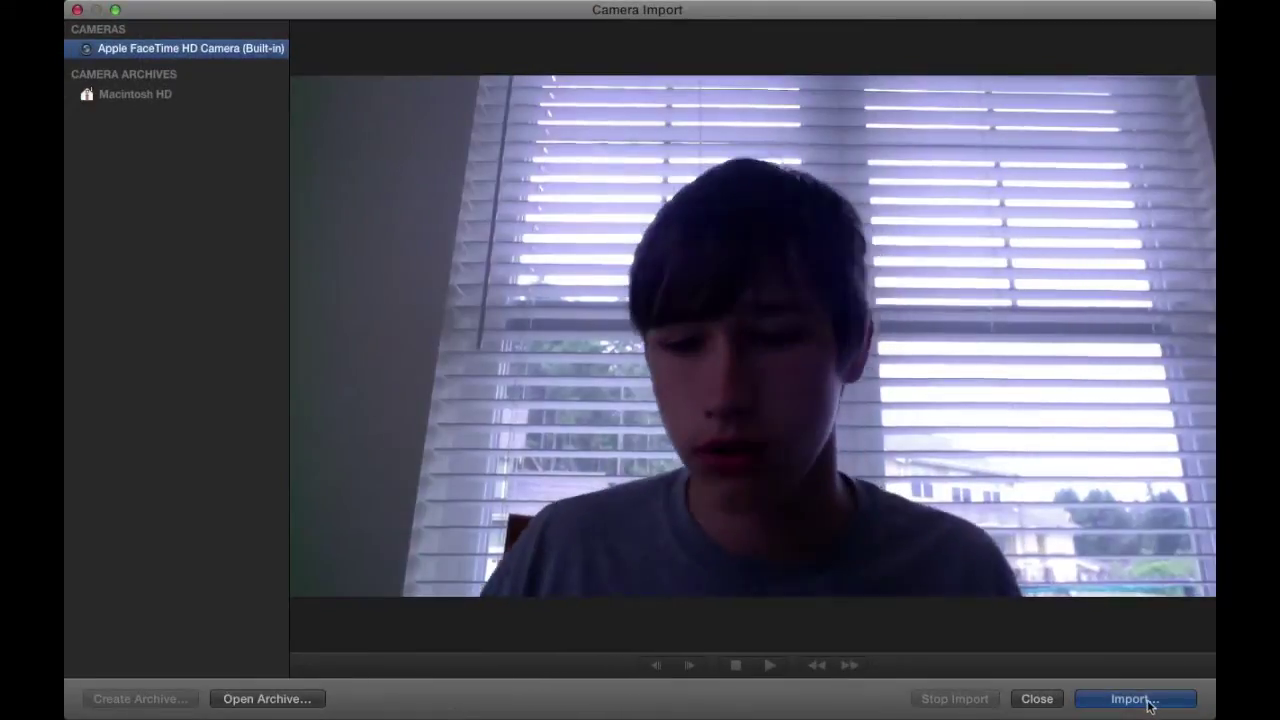
click(1142, 699)
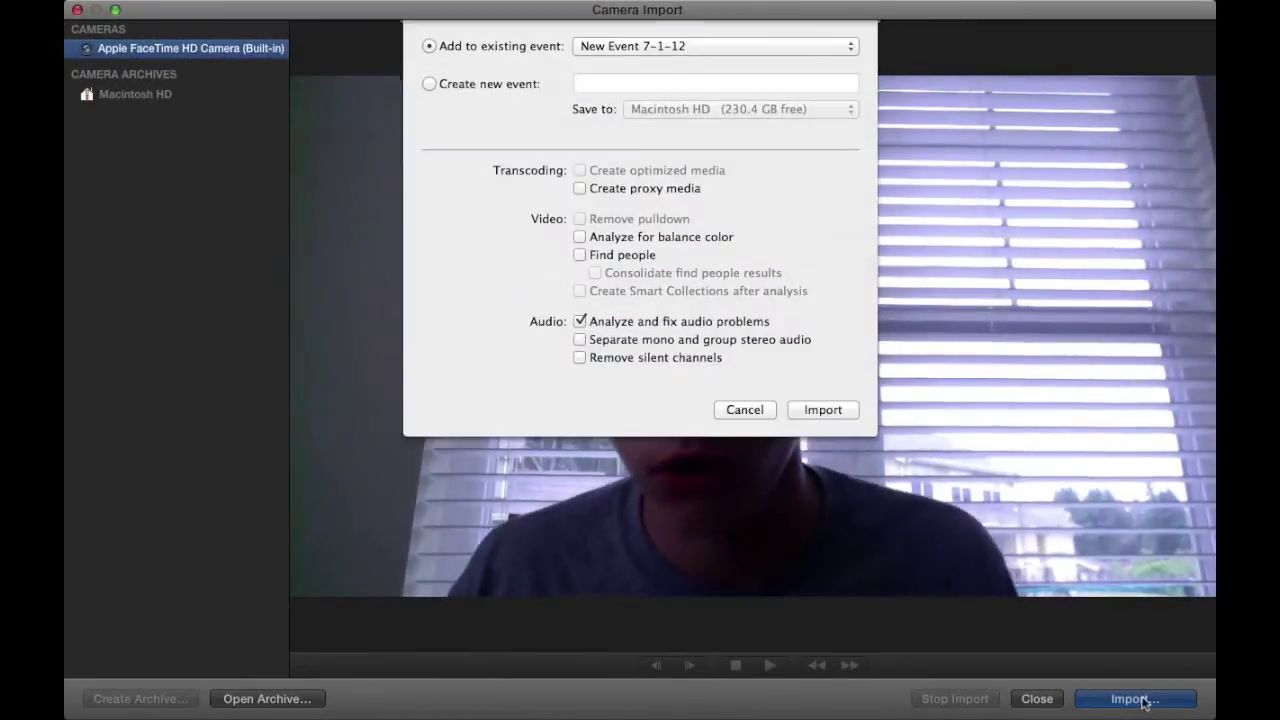
click(845, 410)
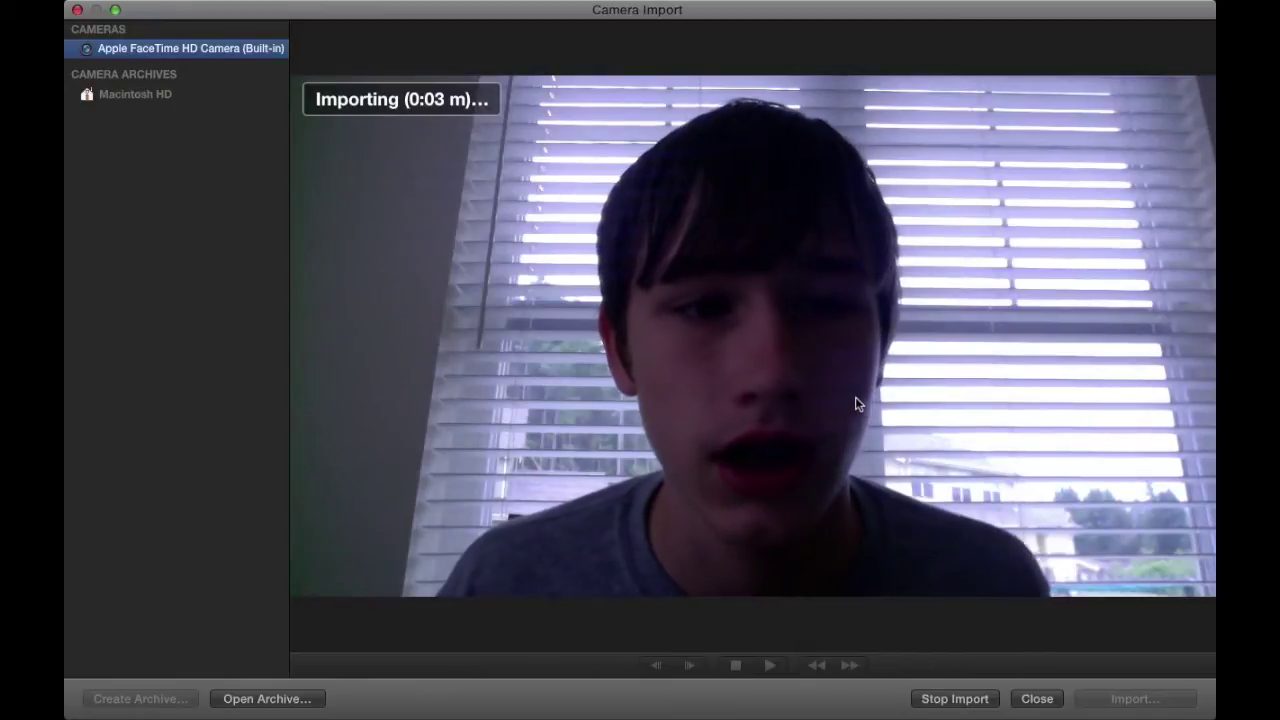
click(952, 699)
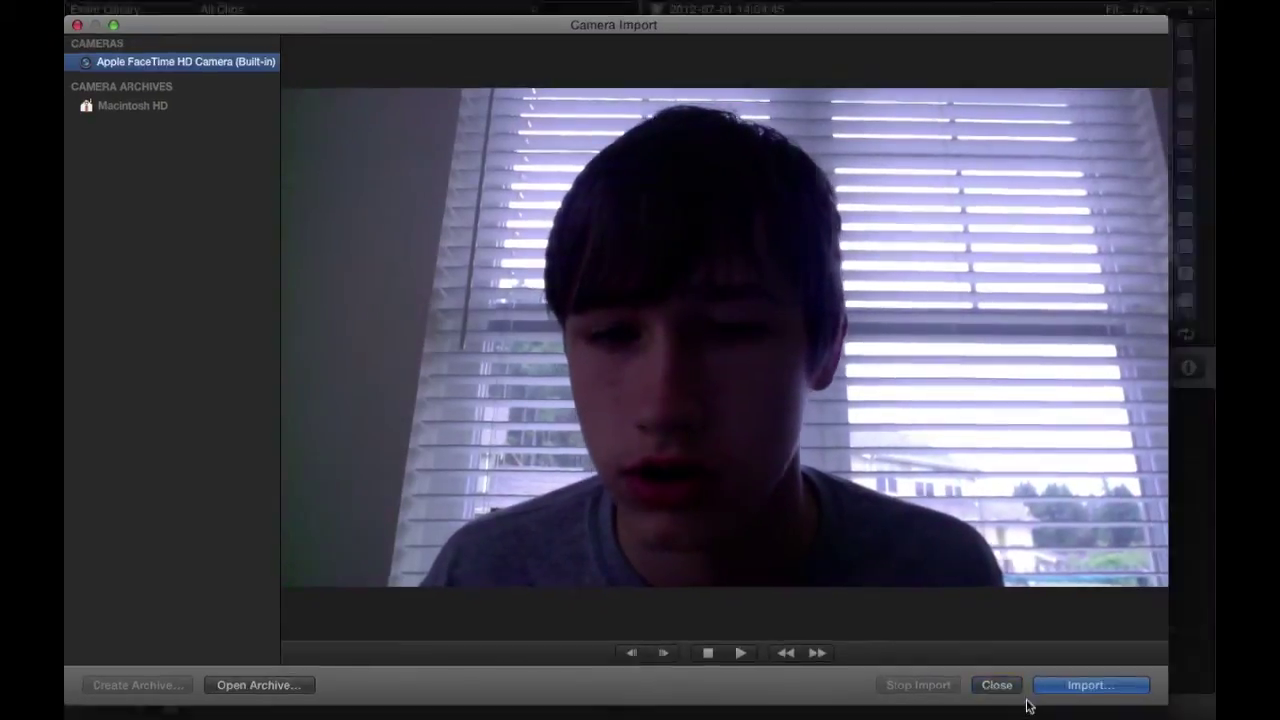
click(1018, 692)
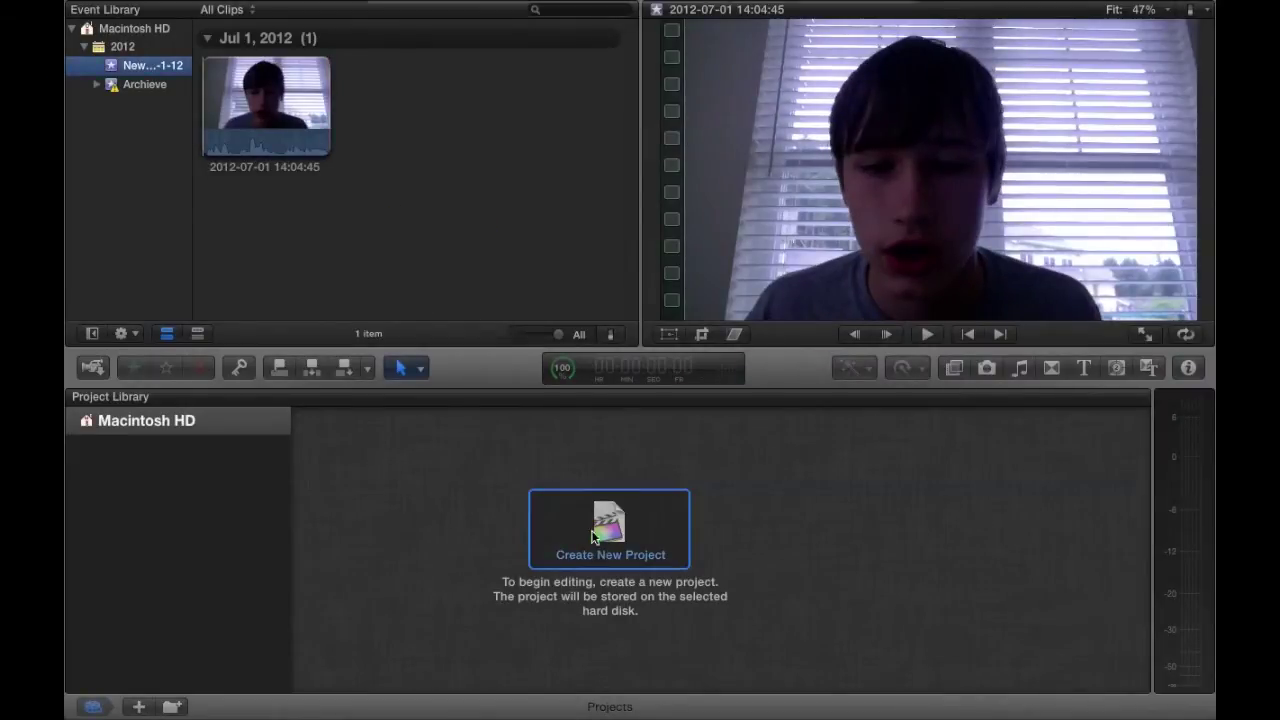
Step: Create a project named New Project with Stereo audio channels, 48kHz sample rate and Apple ProRes 422 render format
click(593, 537)
click(651, 202)
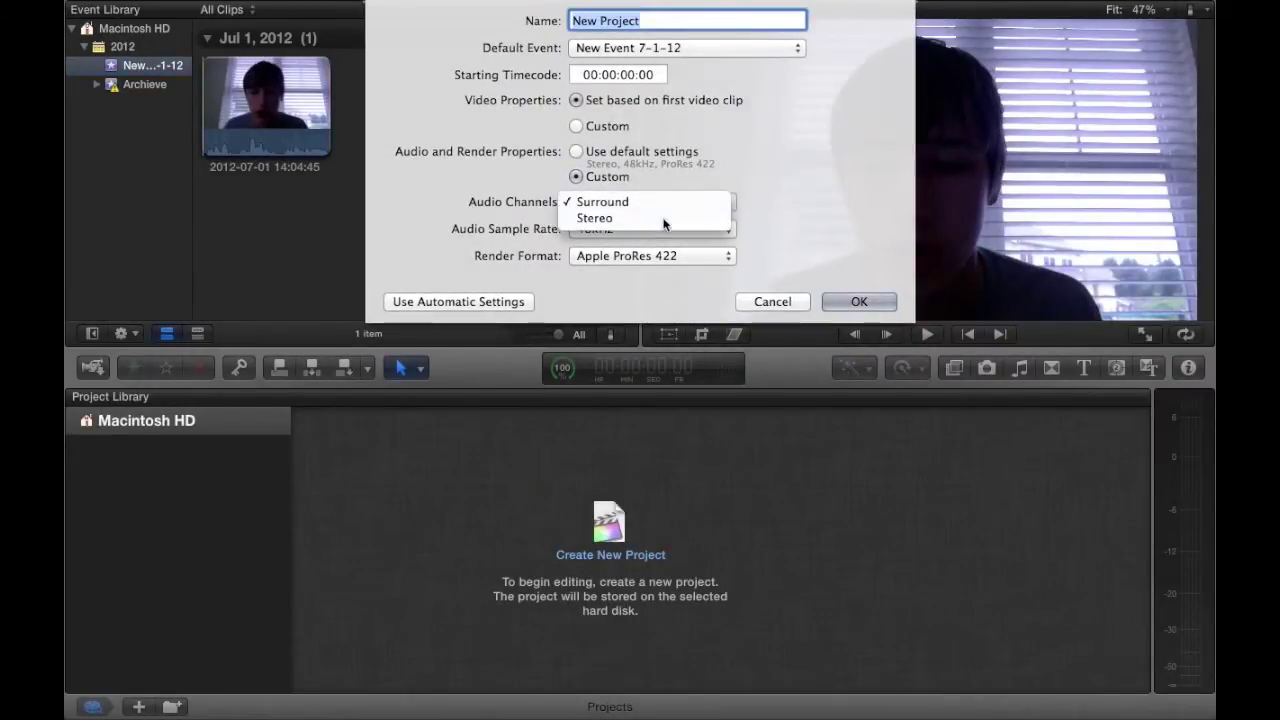
click(665, 220)
click(860, 298)
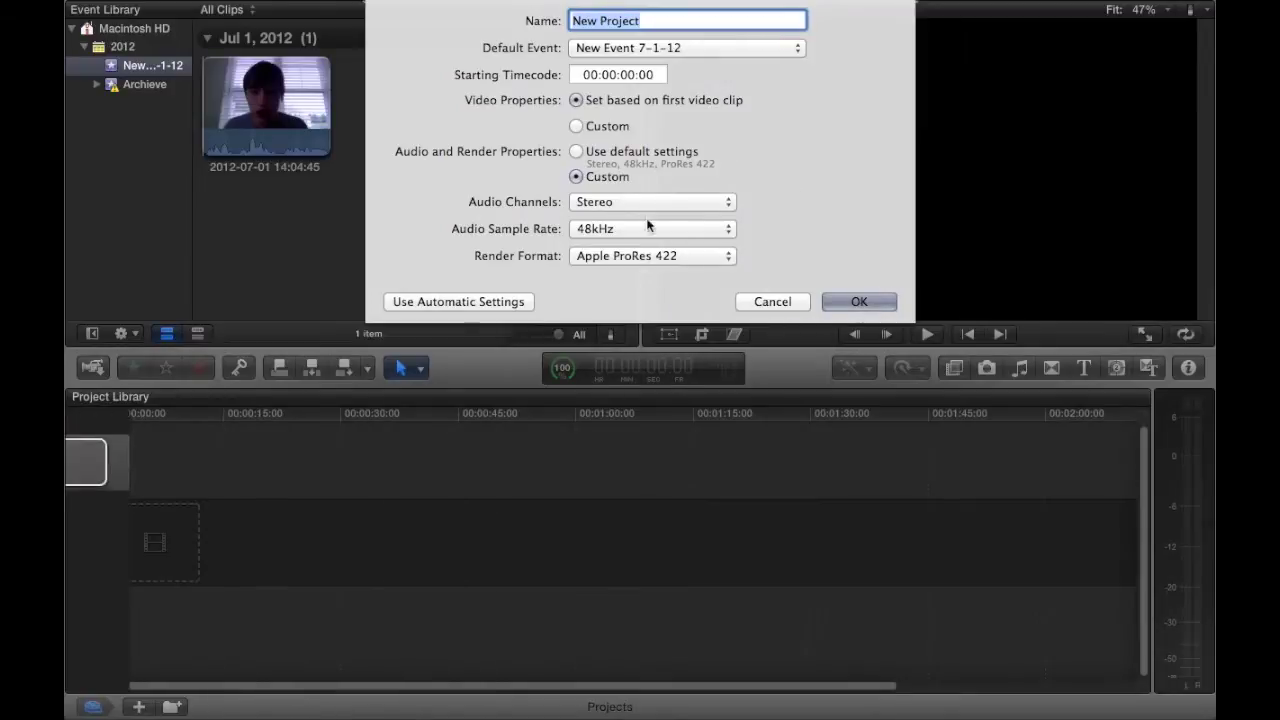
key(Return)
Step: Append the whole imported camera clip to the New Project timeline
click(258, 98)
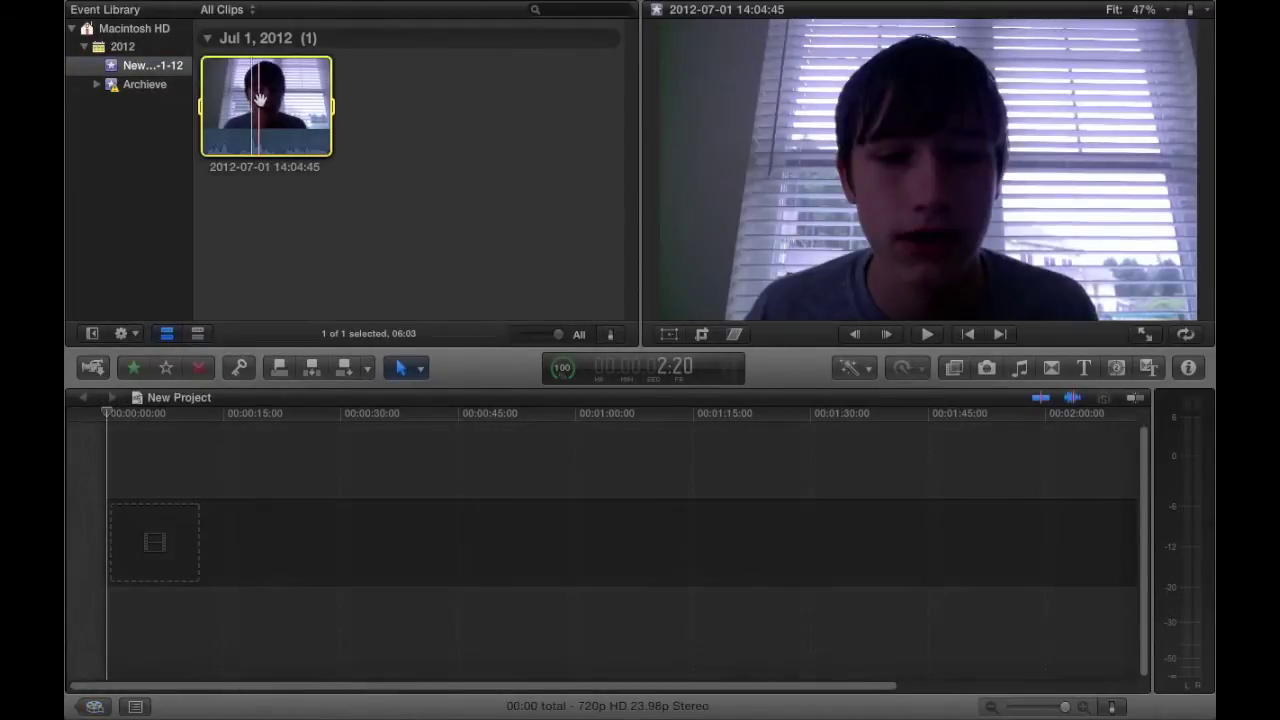
key(e)
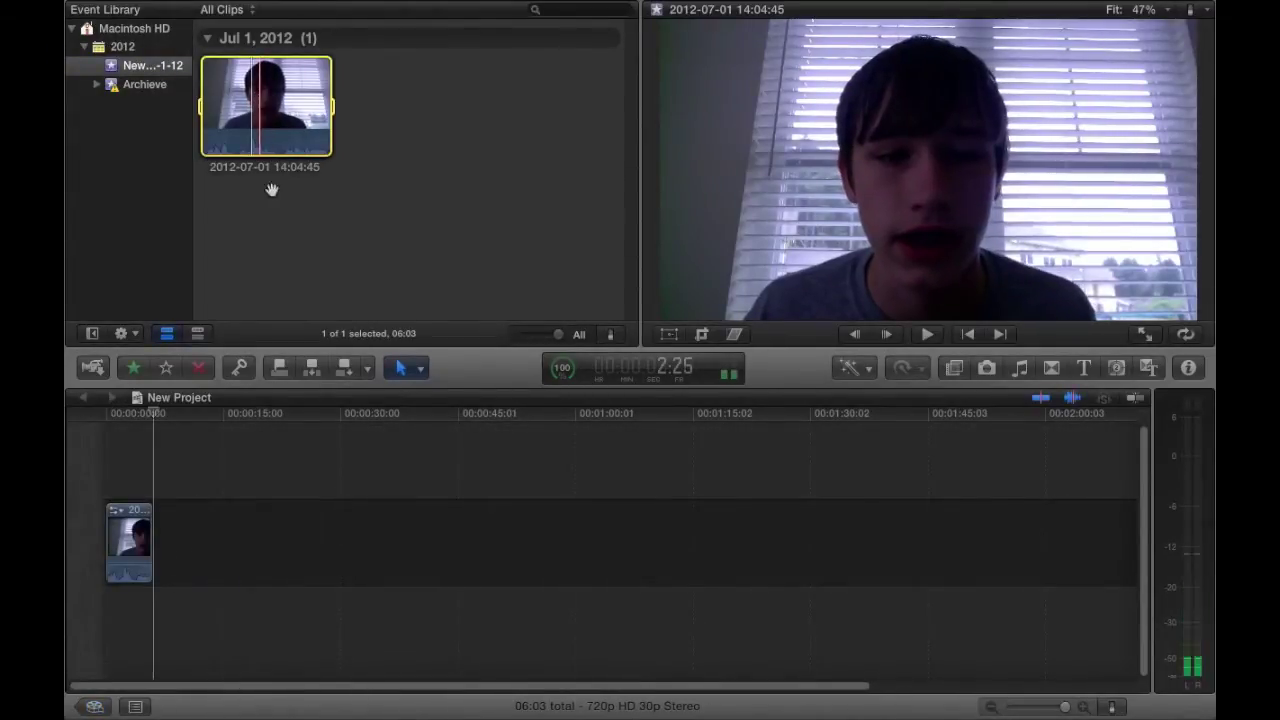
click(120, 455)
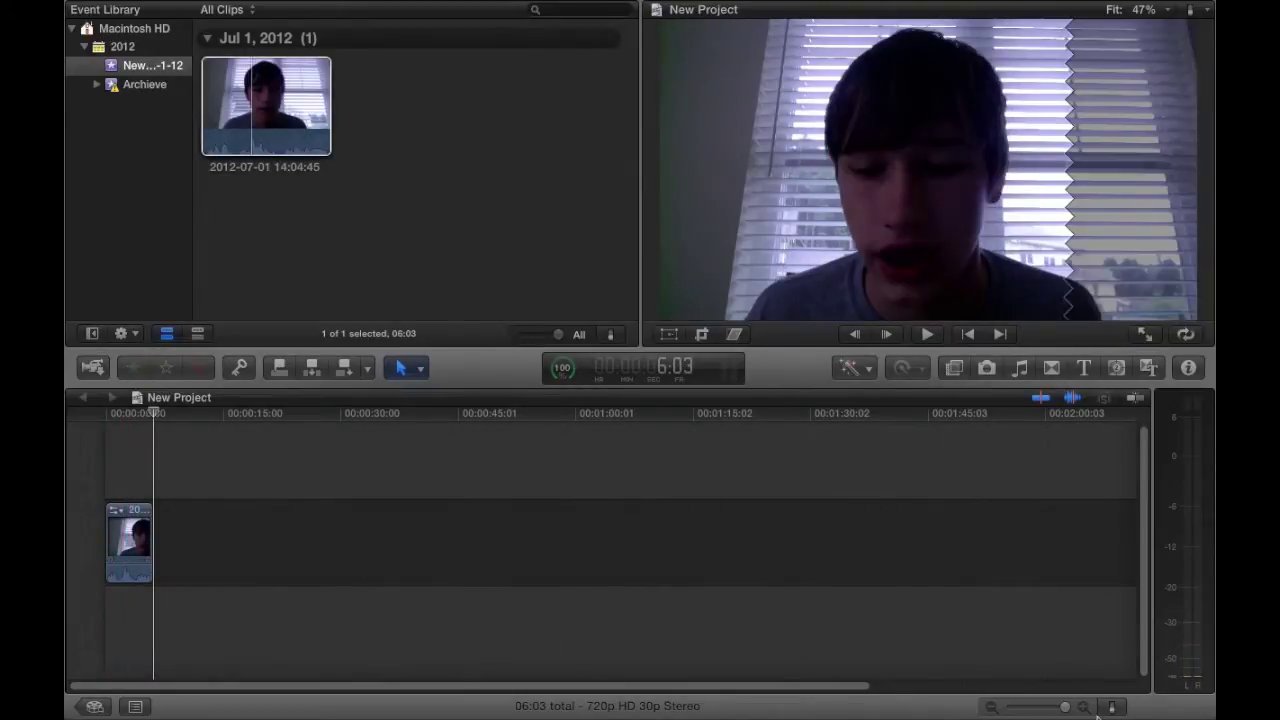
Step: Detach the audio from the camera clip in the timeline
drag(1037, 709, 1033, 709)
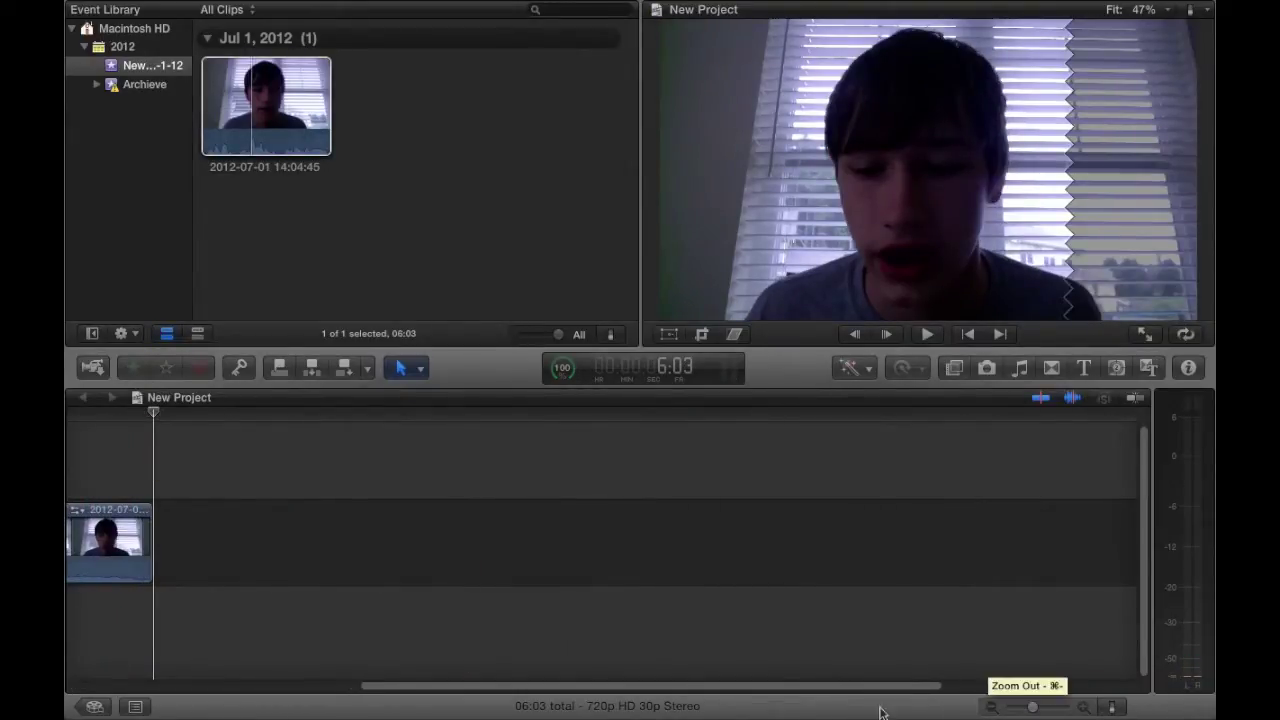
drag(822, 688, 428, 660)
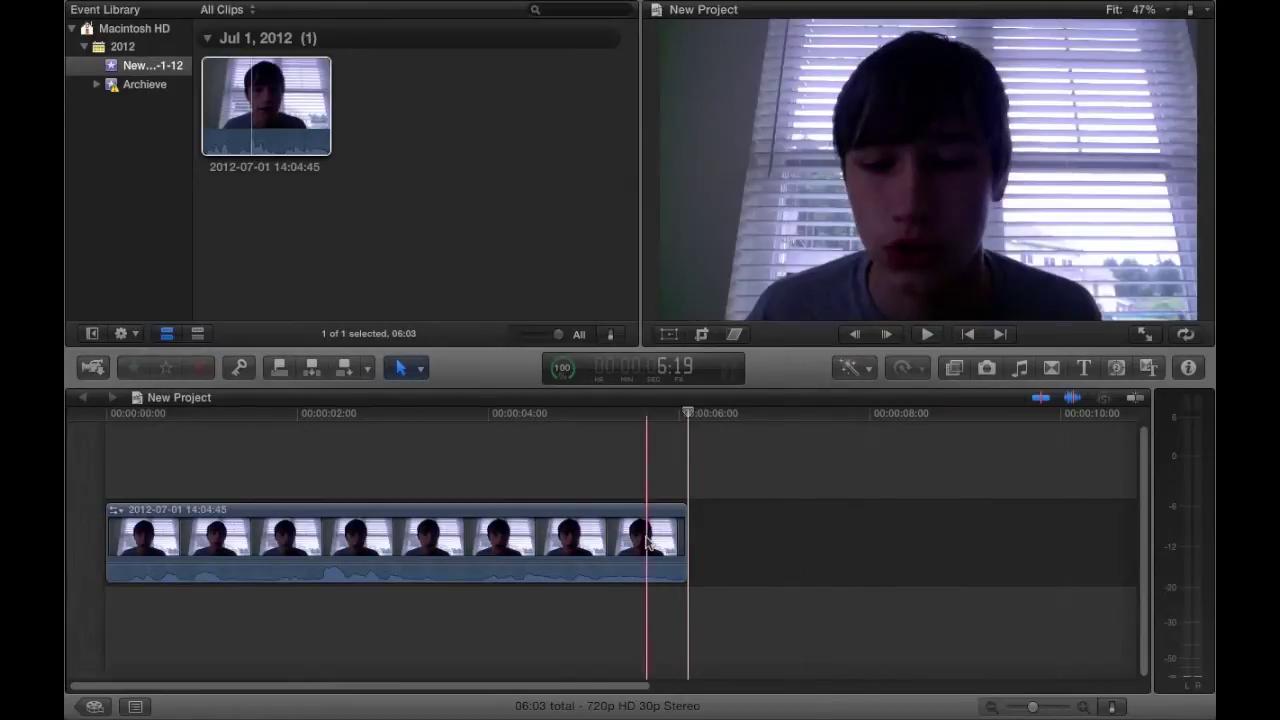
right_click(573, 545)
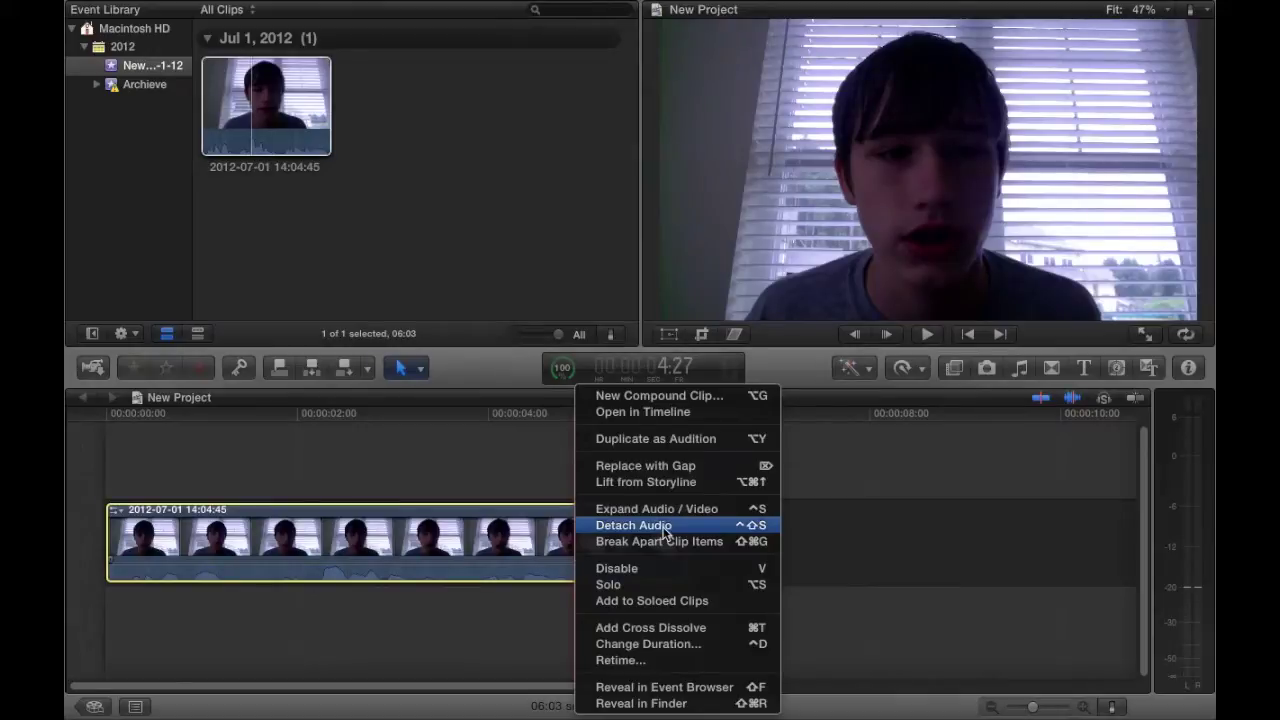
click(640, 525)
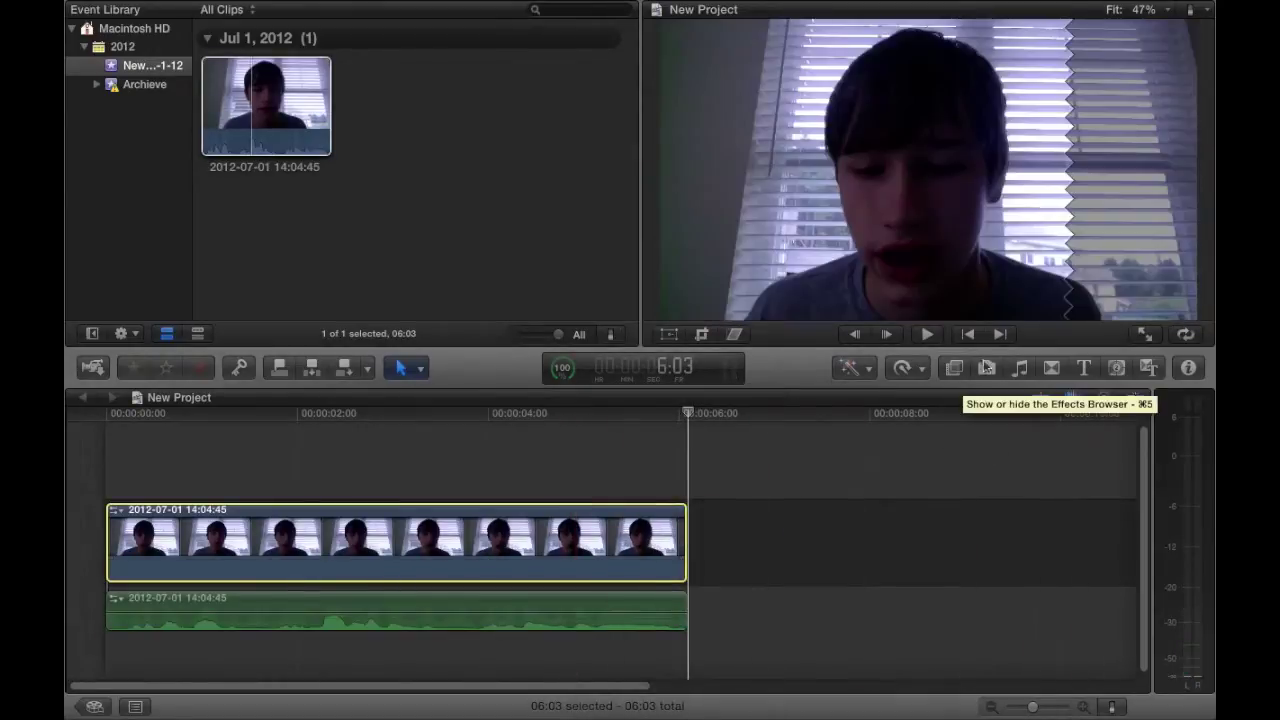
Step: Try to add the Call Of Duty: MW3 track from the iTunes music list below the clip in the timeline
click(1019, 367)
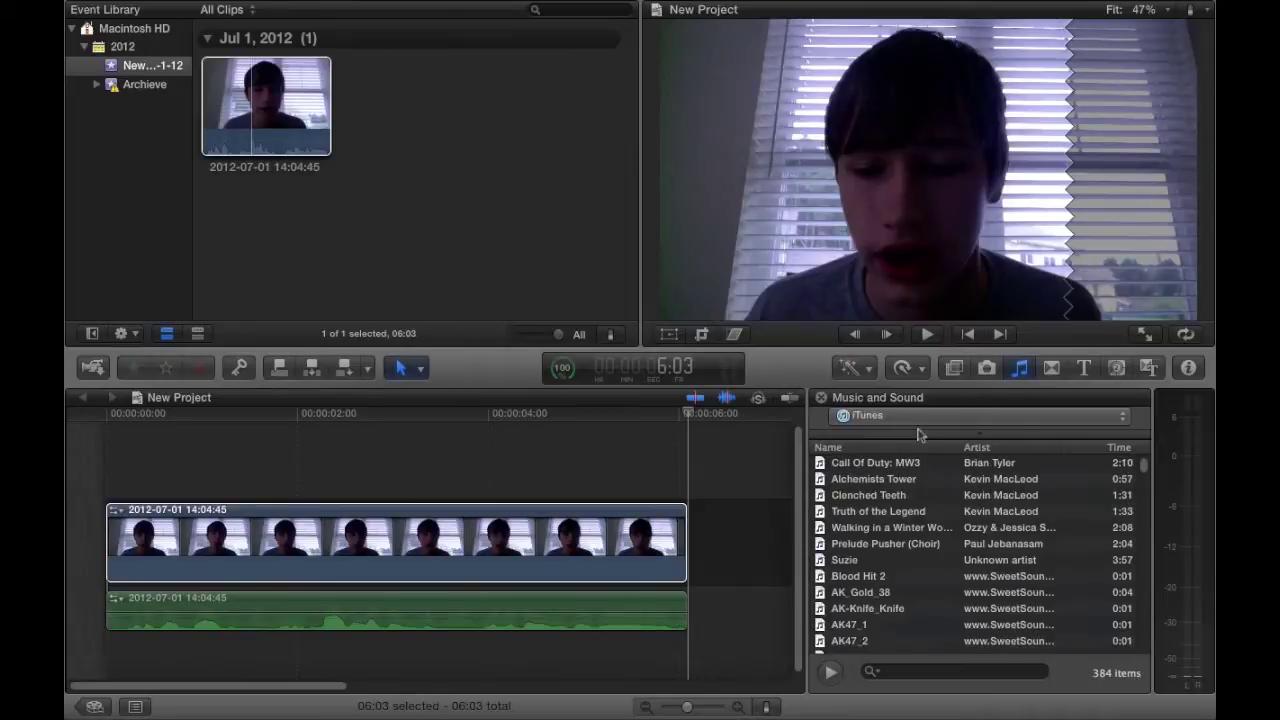
mouse_move(905, 466)
mouse_down()
mouse_move(535, 591)
mouse_move(858, 492)
mouse_move(887, 469)
mouse_up()
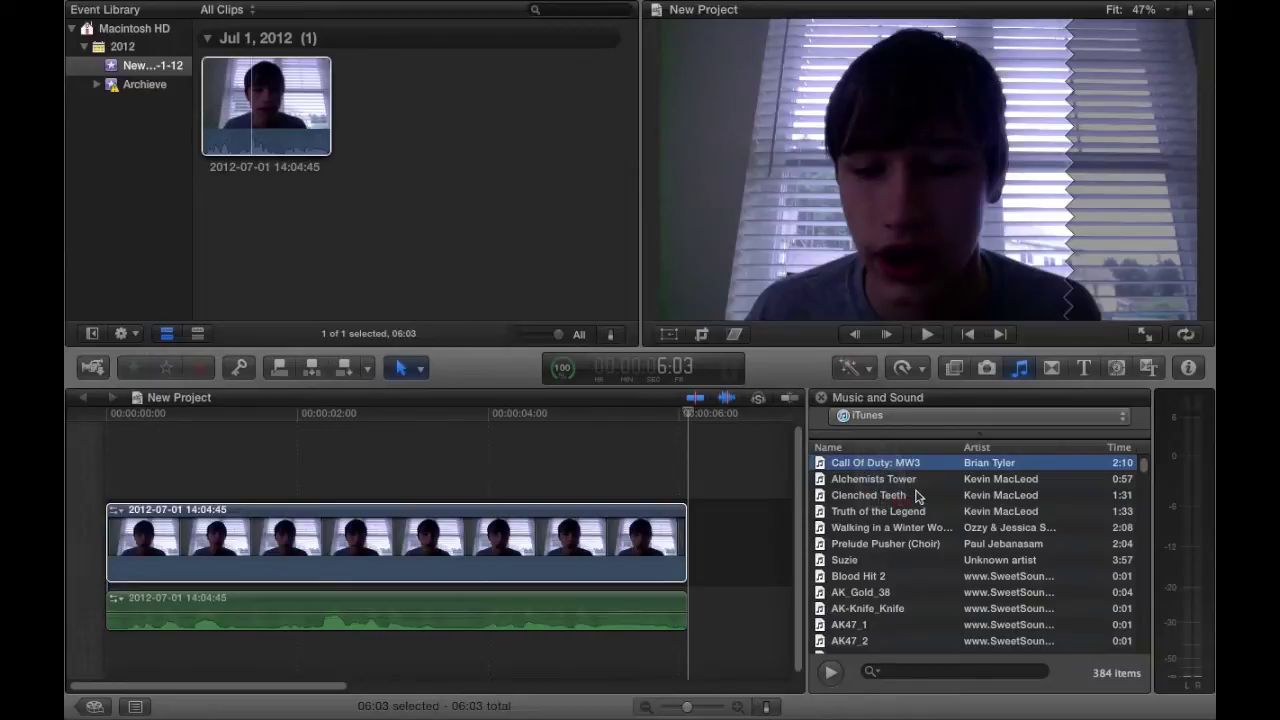
drag(900, 486, 575, 596)
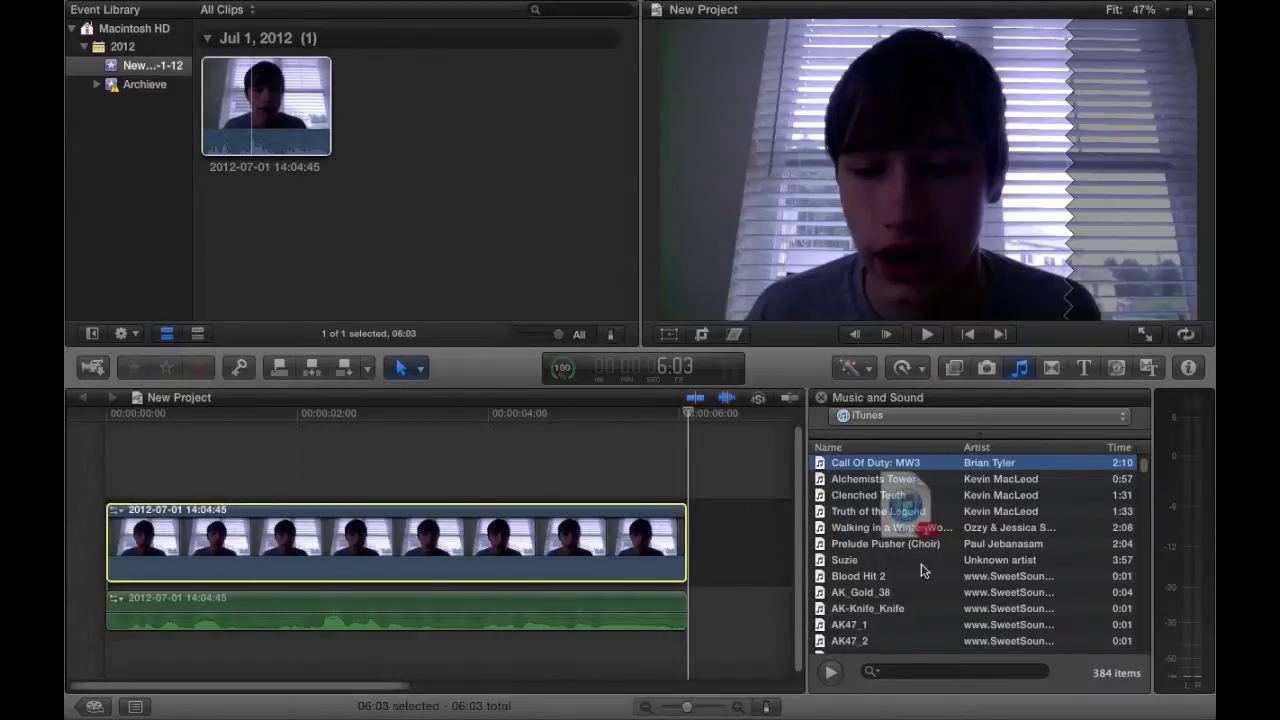
drag(895, 463, 329, 657)
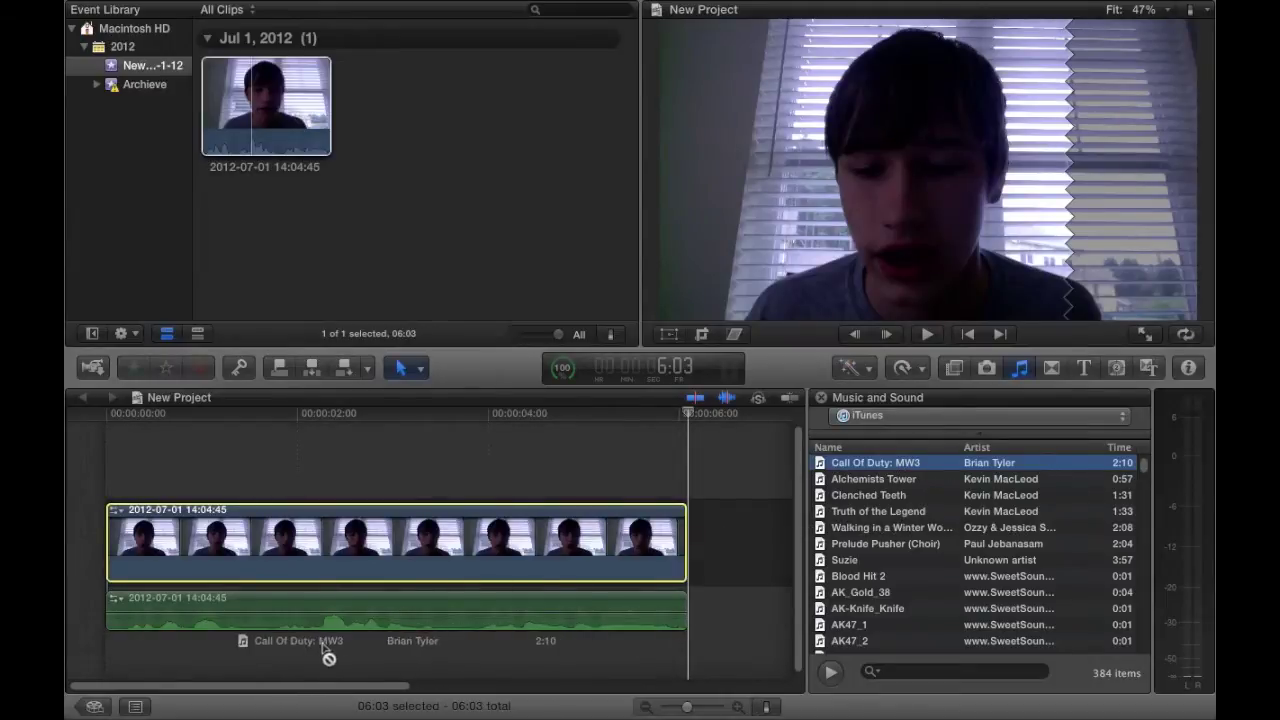
drag(856, 480, 400, 701)
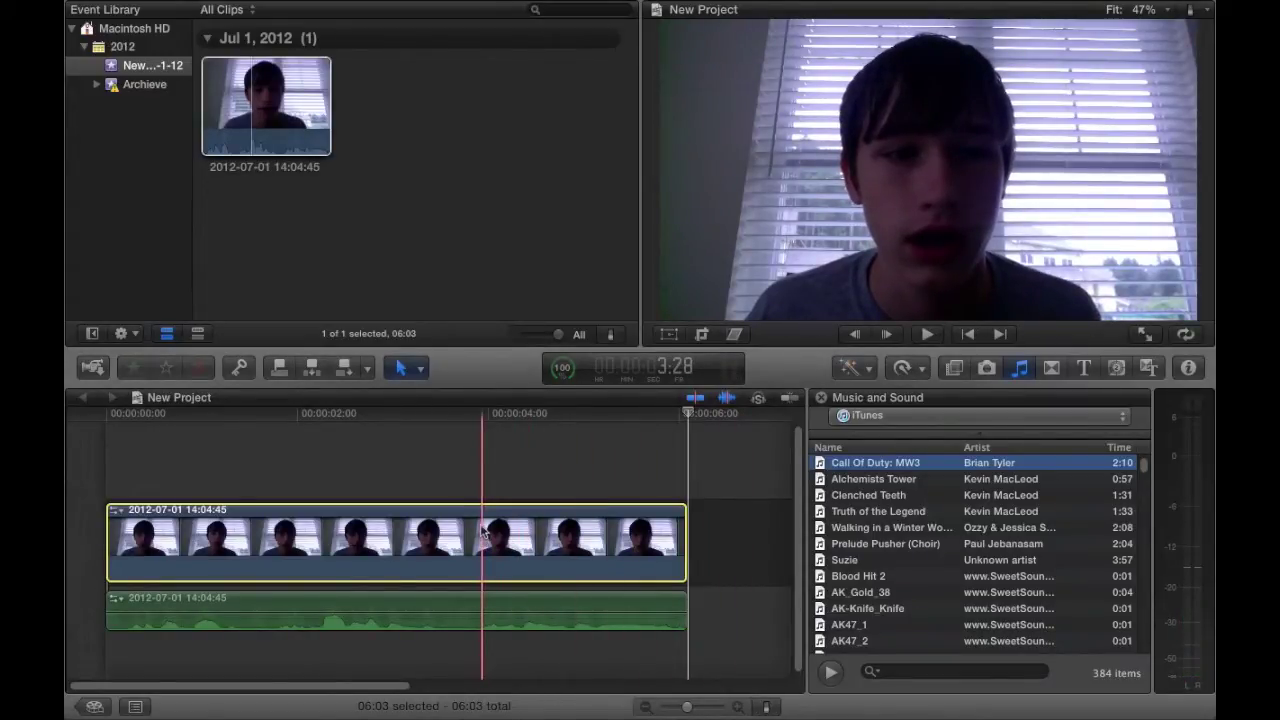
Step: Start Match Color for the timeline's video clip and apply Balance Color to it
click(850, 368)
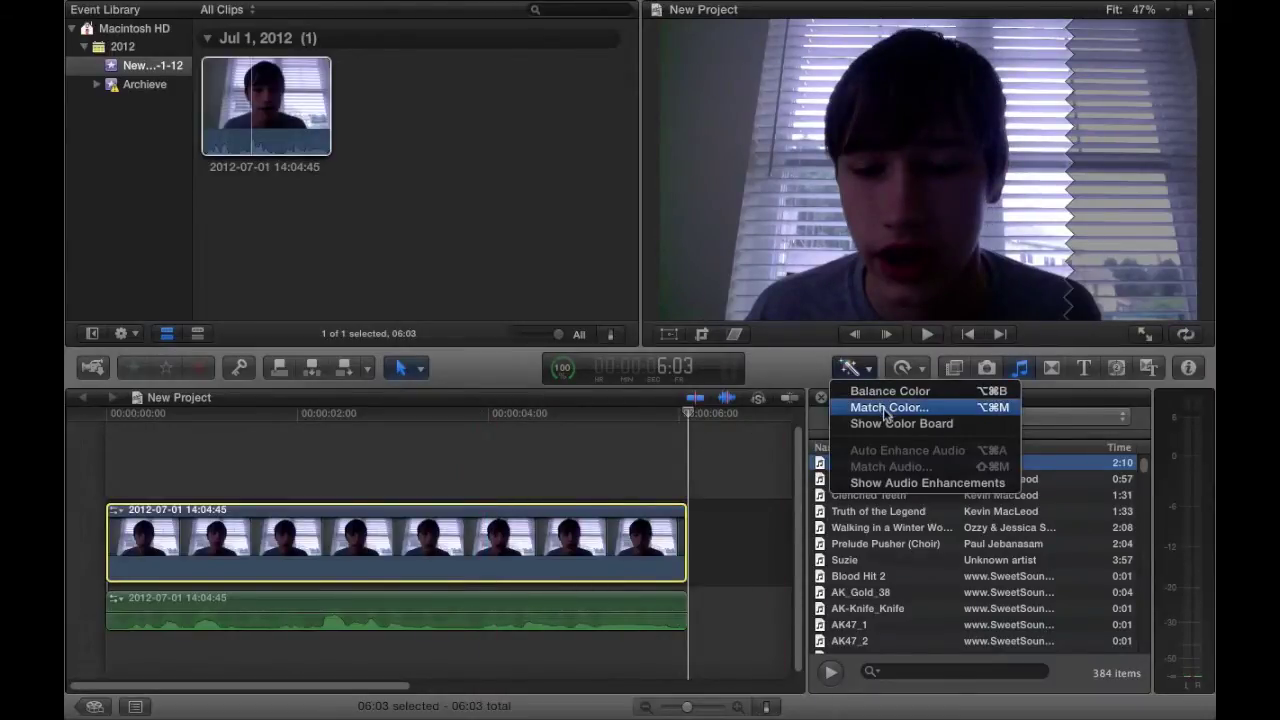
click(887, 408)
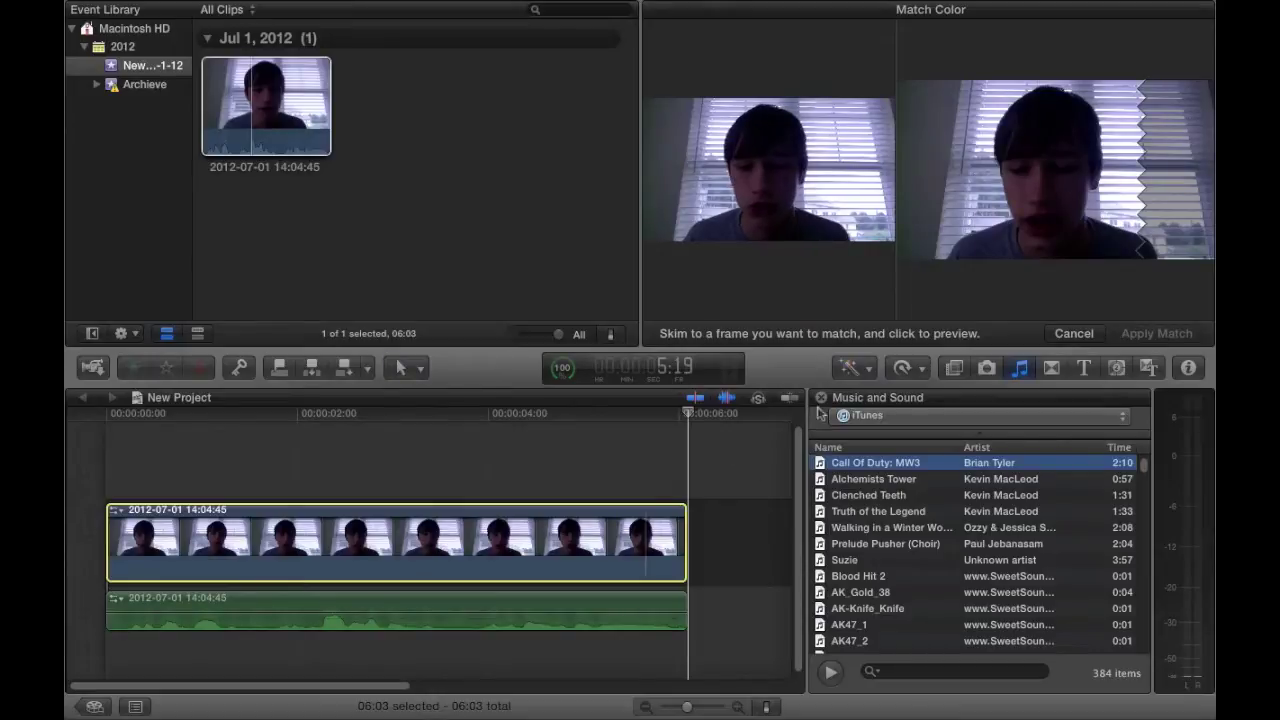
click(852, 368)
click(870, 395)
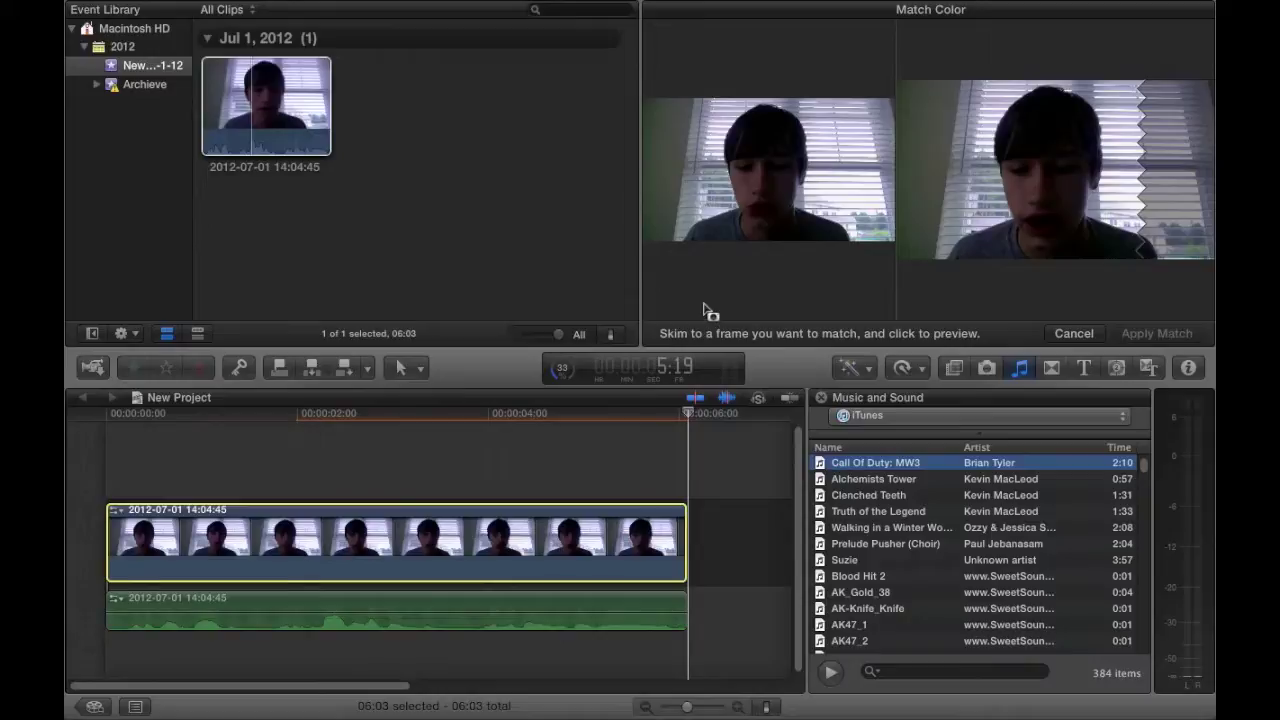
Step: Cancel Match Color and look through the audio effects in the Effects Browser, including the All, Distortion and Levels categories
click(955, 369)
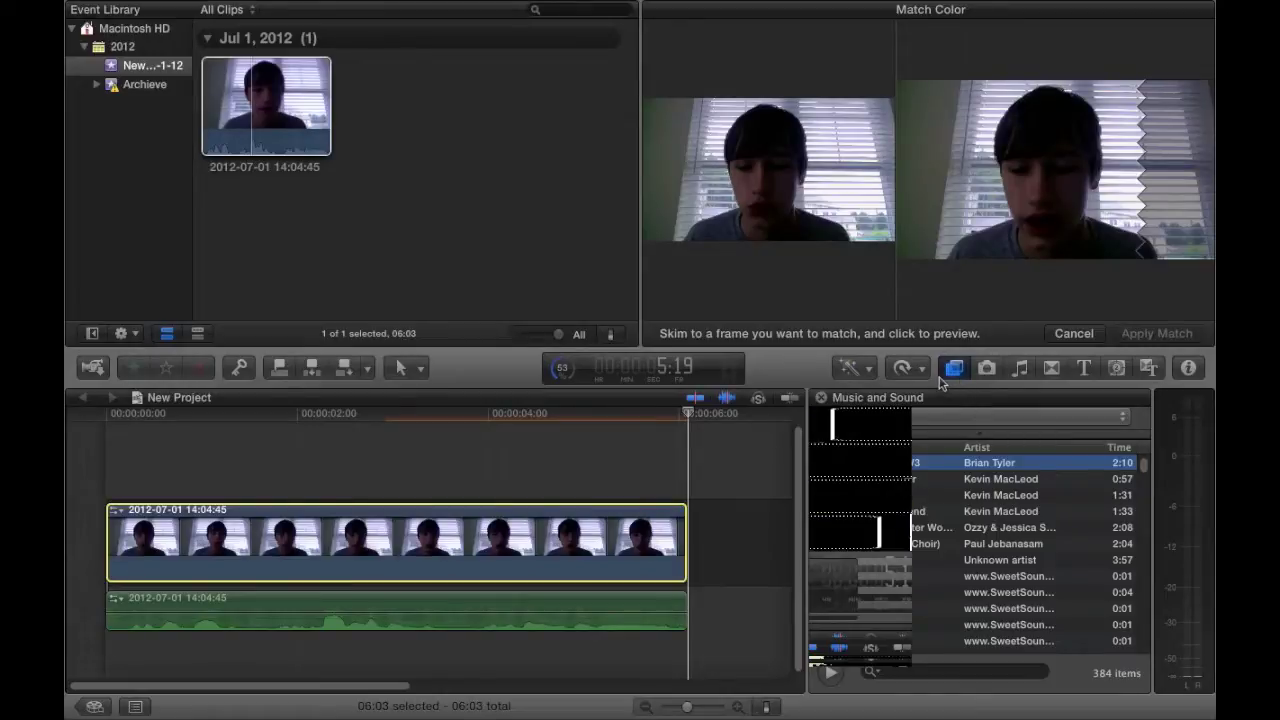
click(1058, 336)
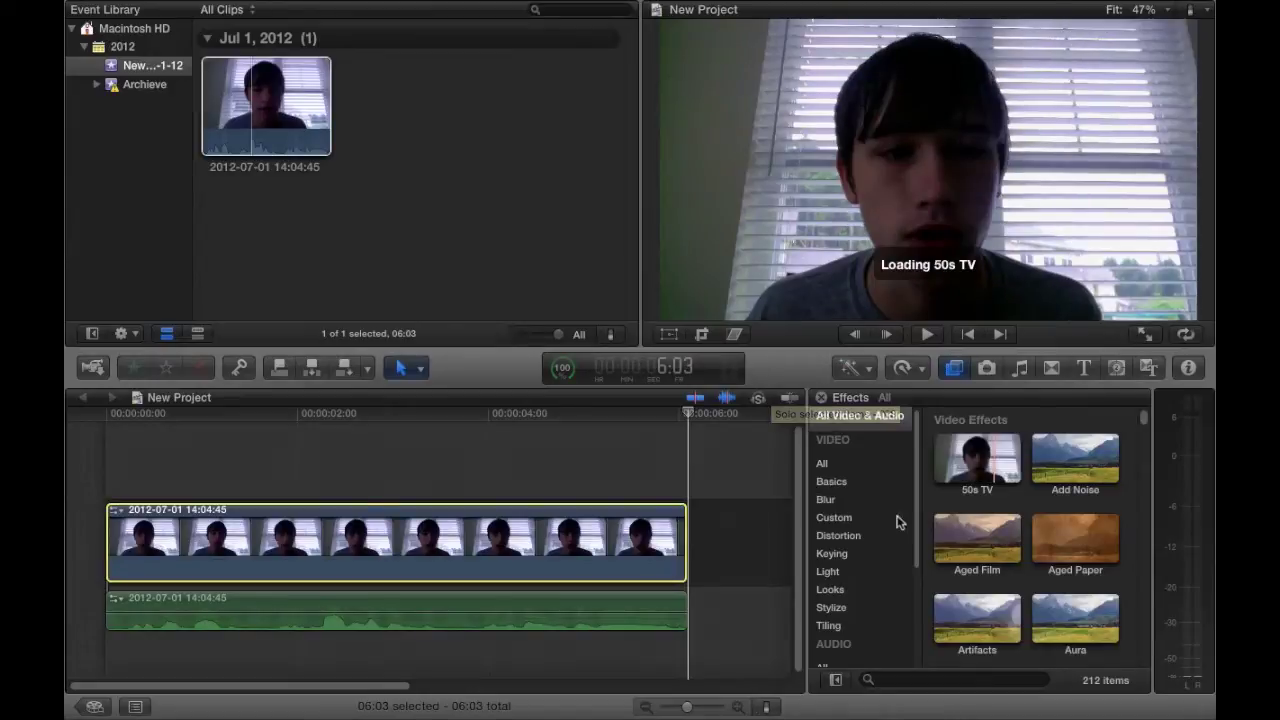
scroll(840, 525, down, 2)
scroll(840, 524, down, 5)
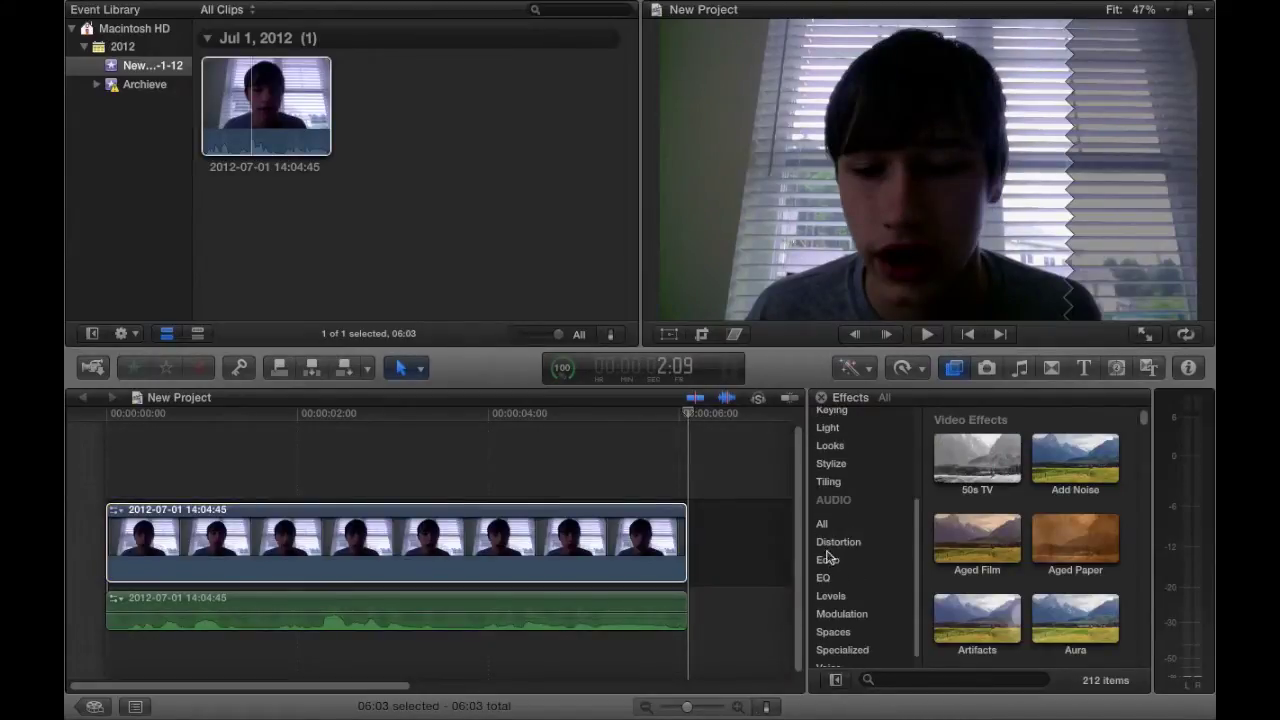
click(823, 525)
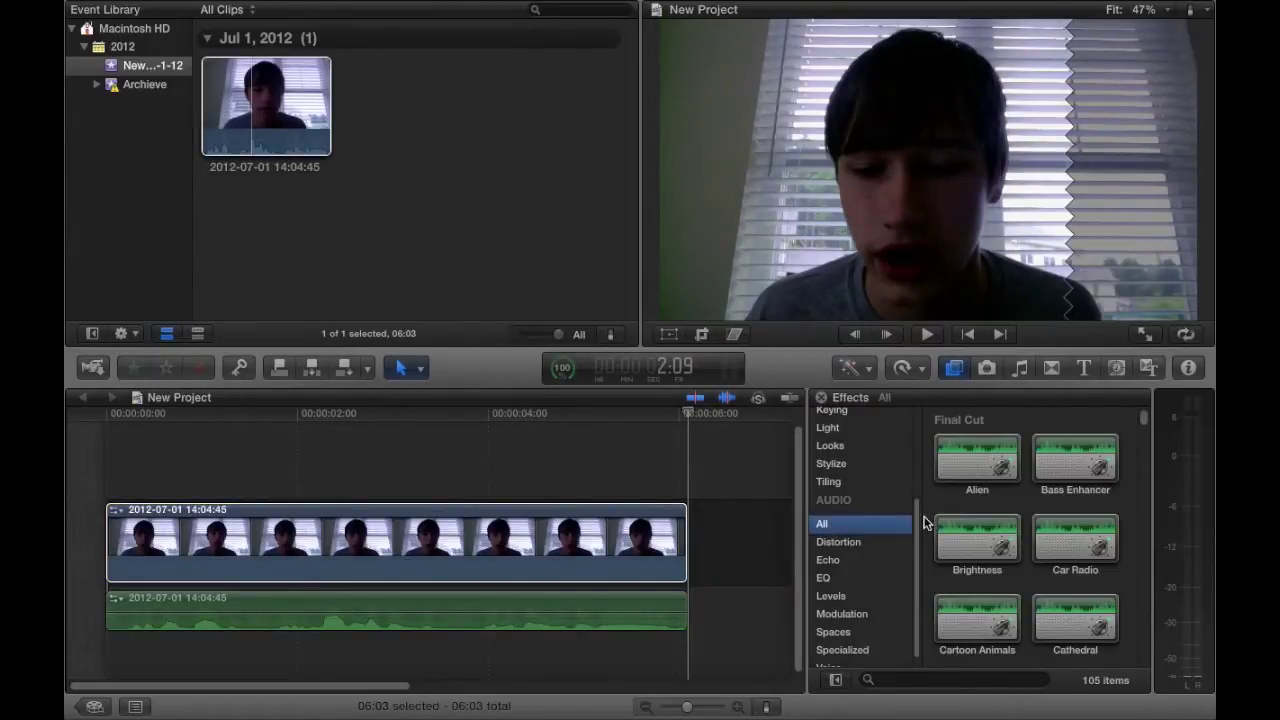
scroll(851, 533, down, 1)
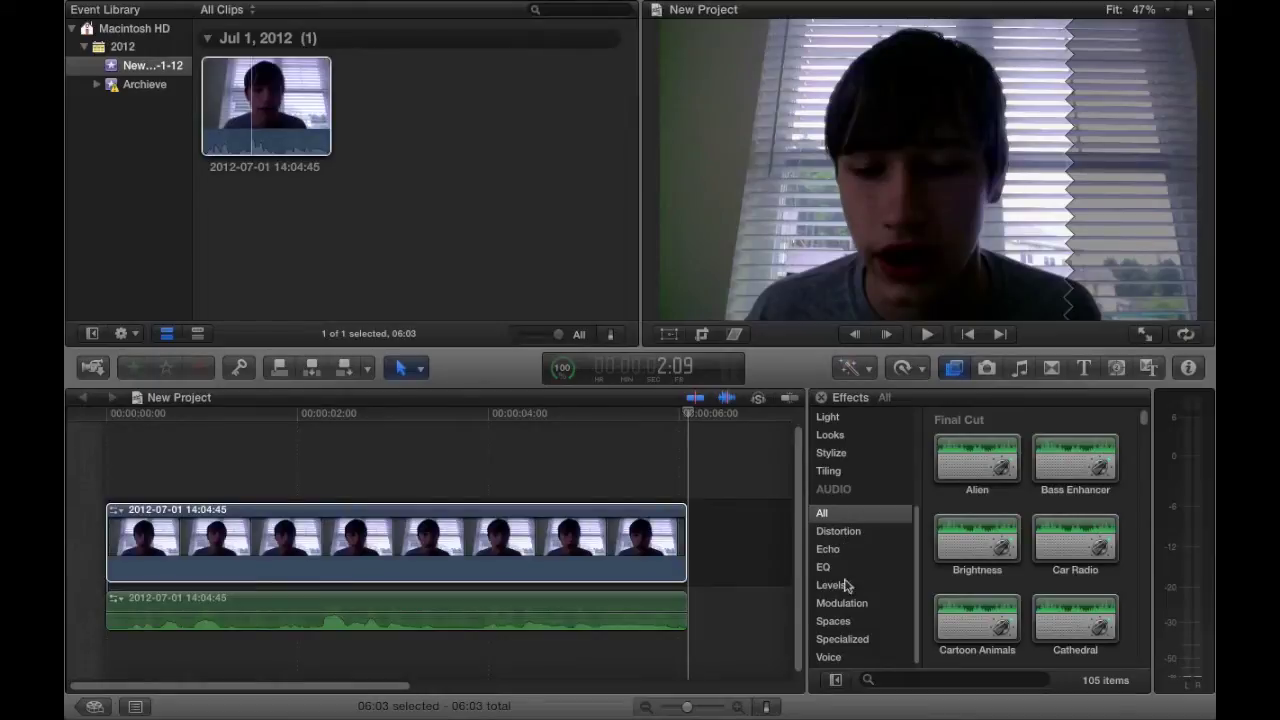
click(838, 533)
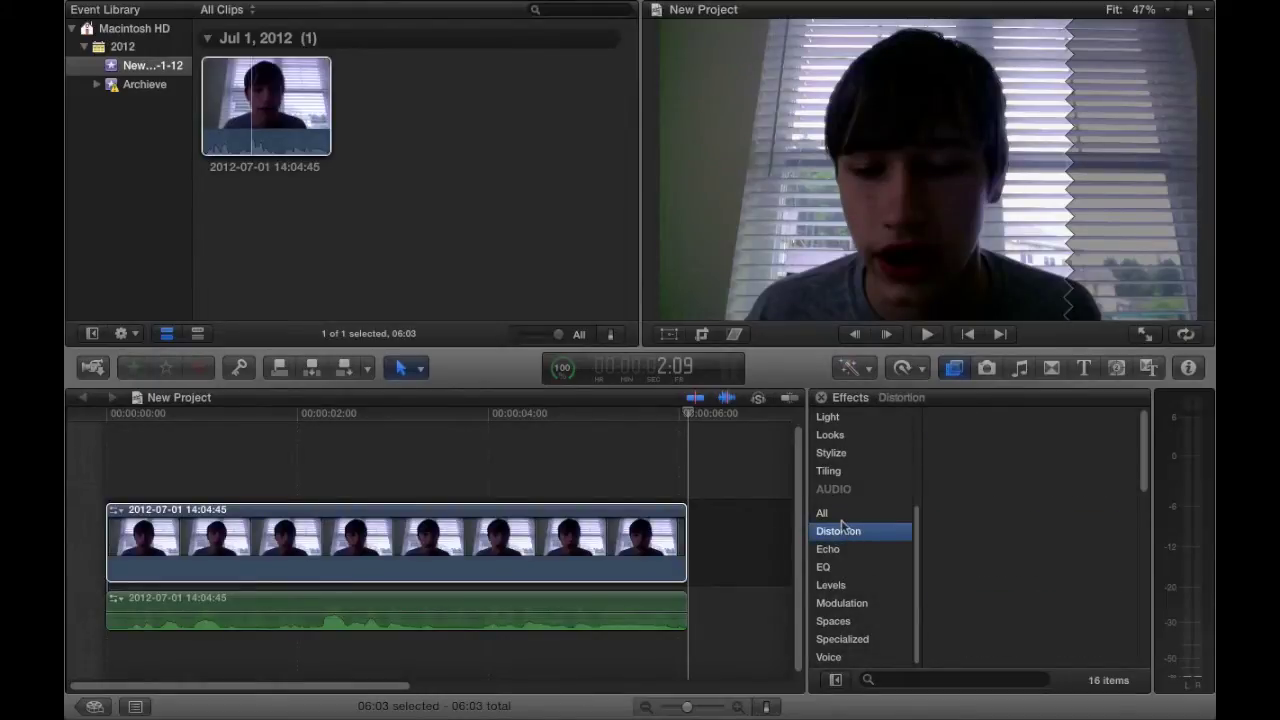
click(832, 515)
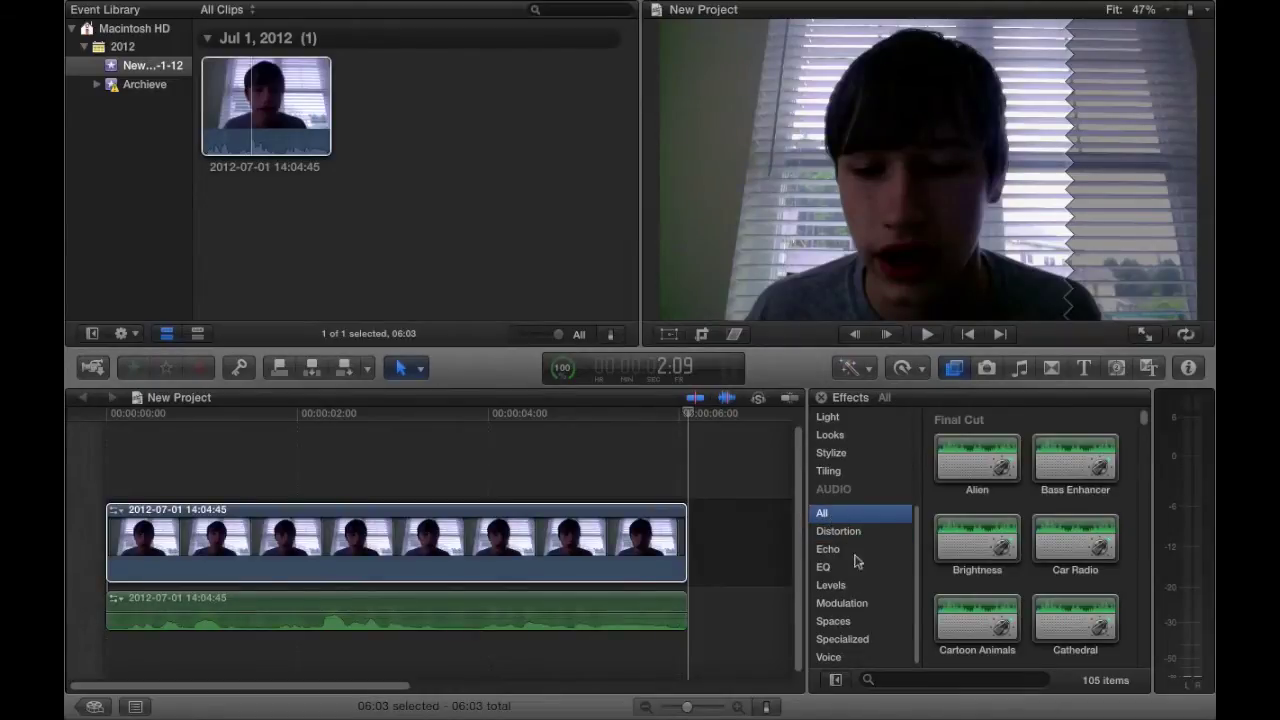
click(854, 588)
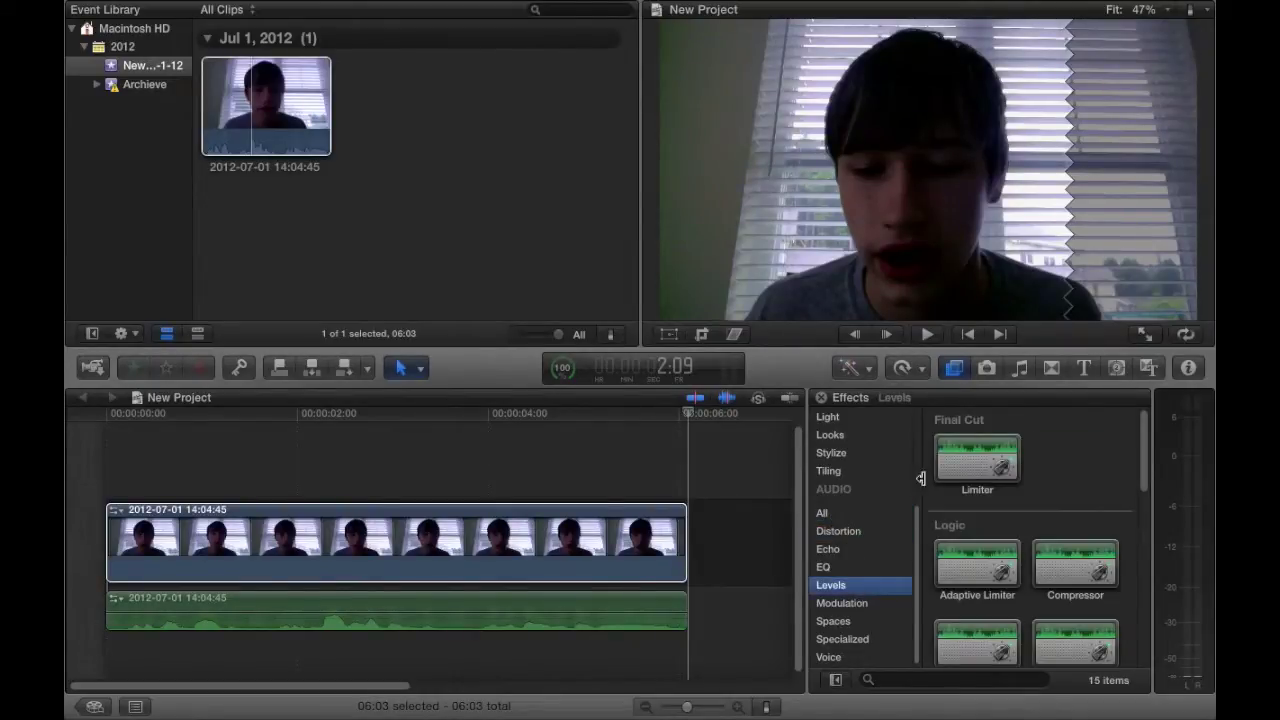
Step: Look through the Levels and Modulation audio effects in the Effects Browser
scroll(970, 545, down, 3)
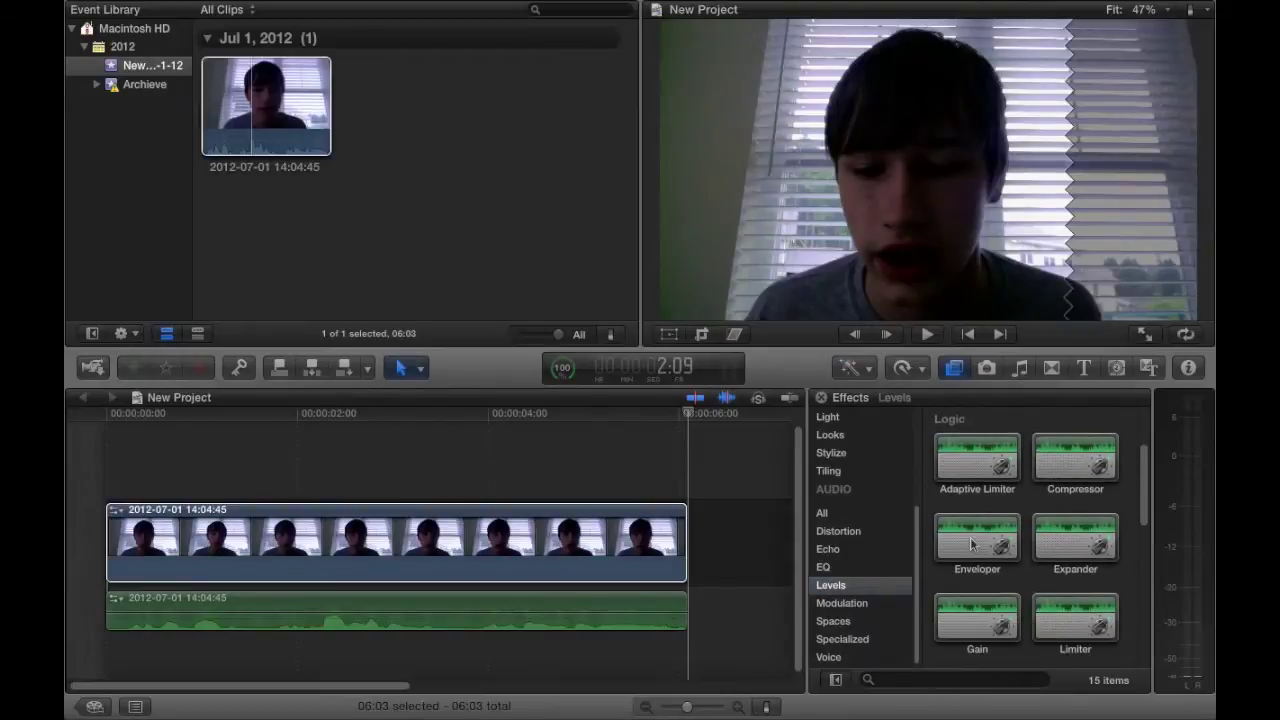
scroll(970, 545, down, 2)
scroll(970, 545, down, 2)
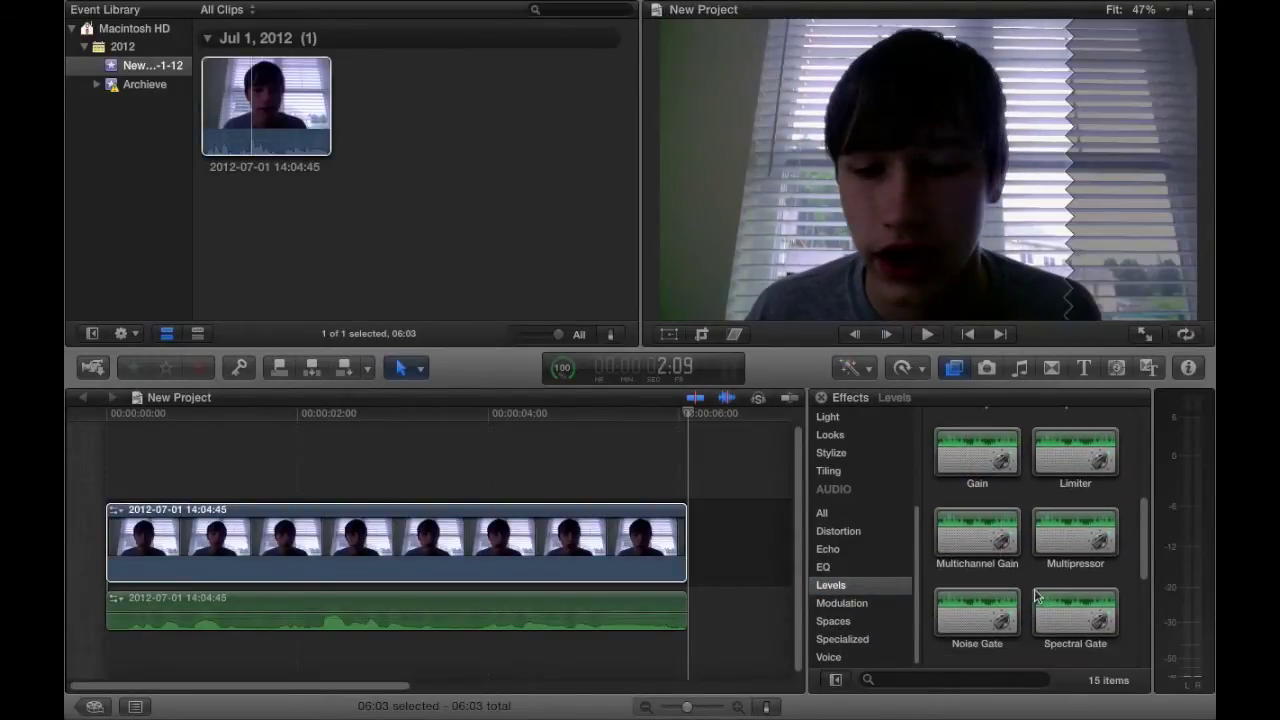
click(884, 605)
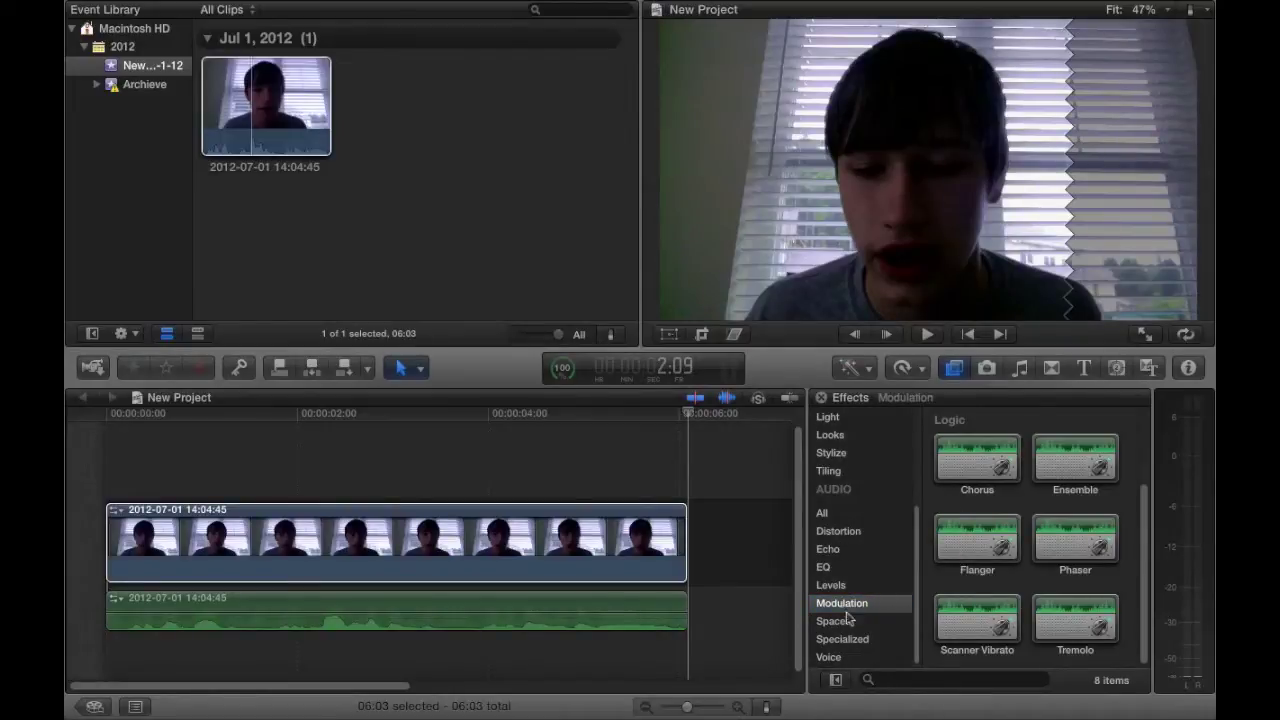
Step: Apply the Monster voice effect to the detached audio clip and play it back with the system volume raised
click(845, 655)
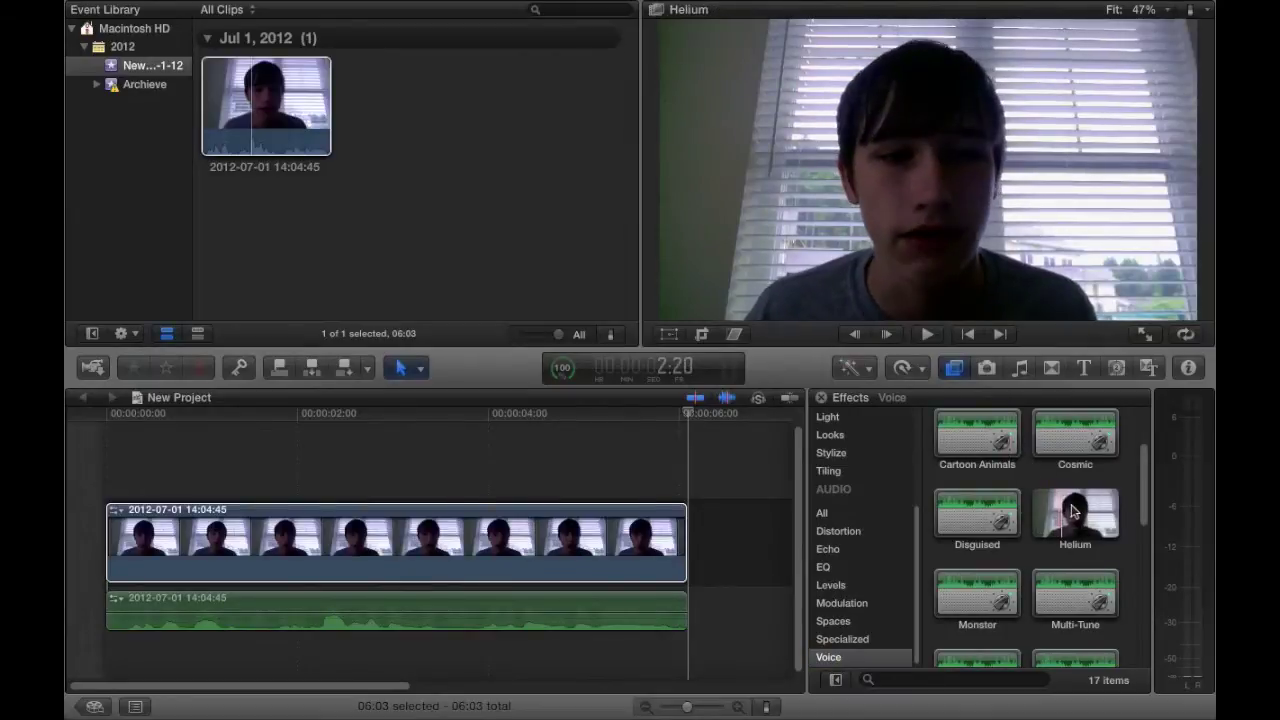
scroll(1010, 560, down, 2)
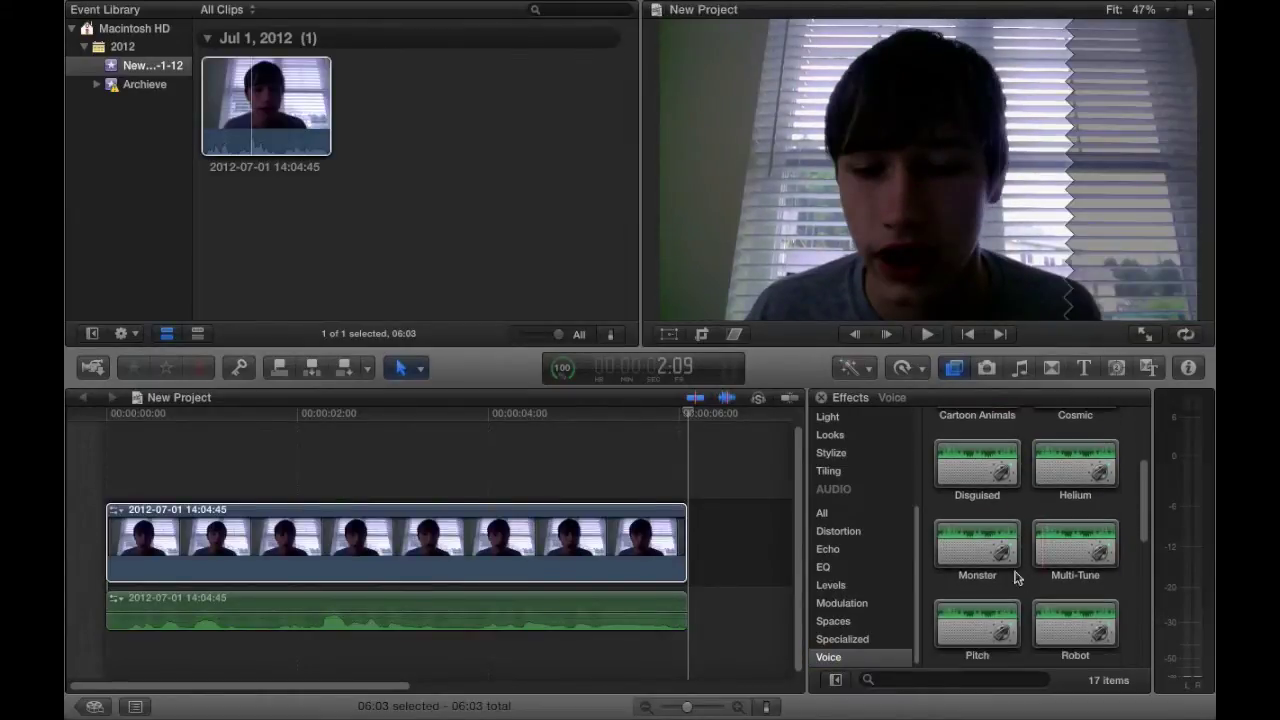
drag(960, 543, 514, 612)
key(space)
key(XF86AudioRaiseVolume)
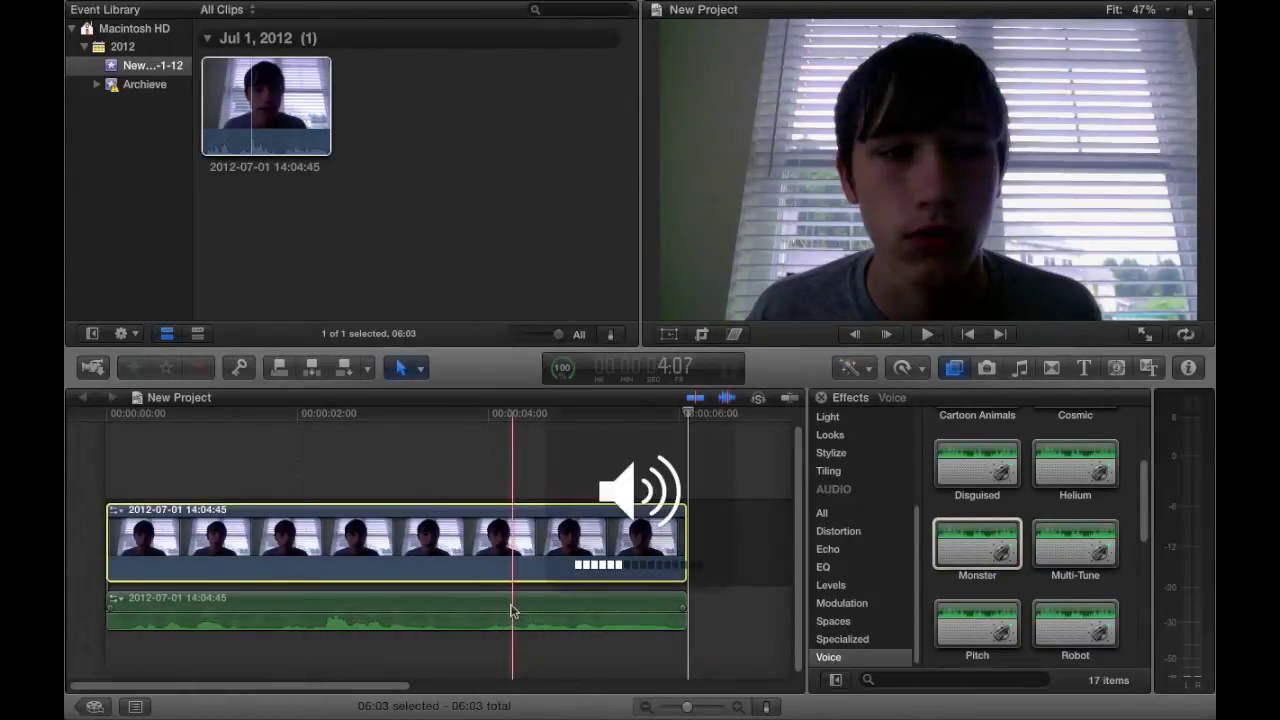
key(XF86AudioRaiseVolume)
key(XF86AudioRaiseVolume)
key(XF86AudioRaiseVolume)
key(XF86AudioRaiseVolume)
key(XF86AudioRaiseVolume)
key(XF86AudioRaiseVolume)
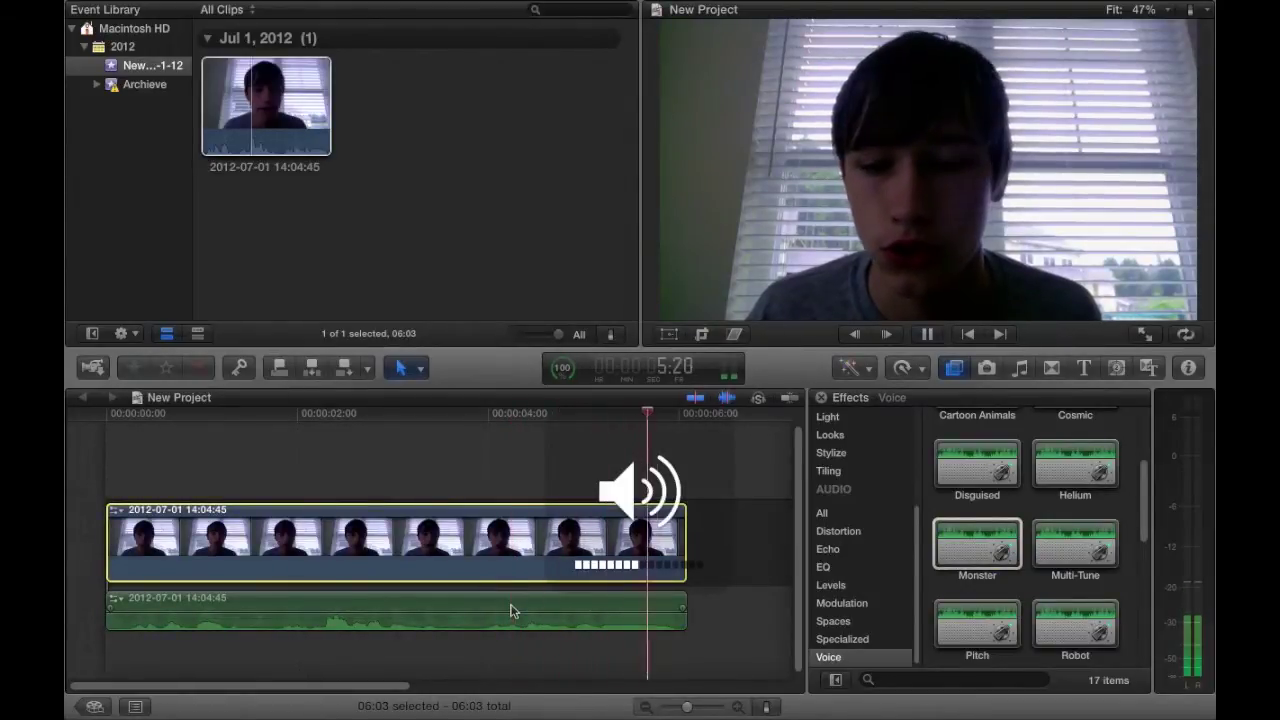
Step: Play the project from its beginning to hear the Monster effect, and stop playback
click(113, 418)
key(space)
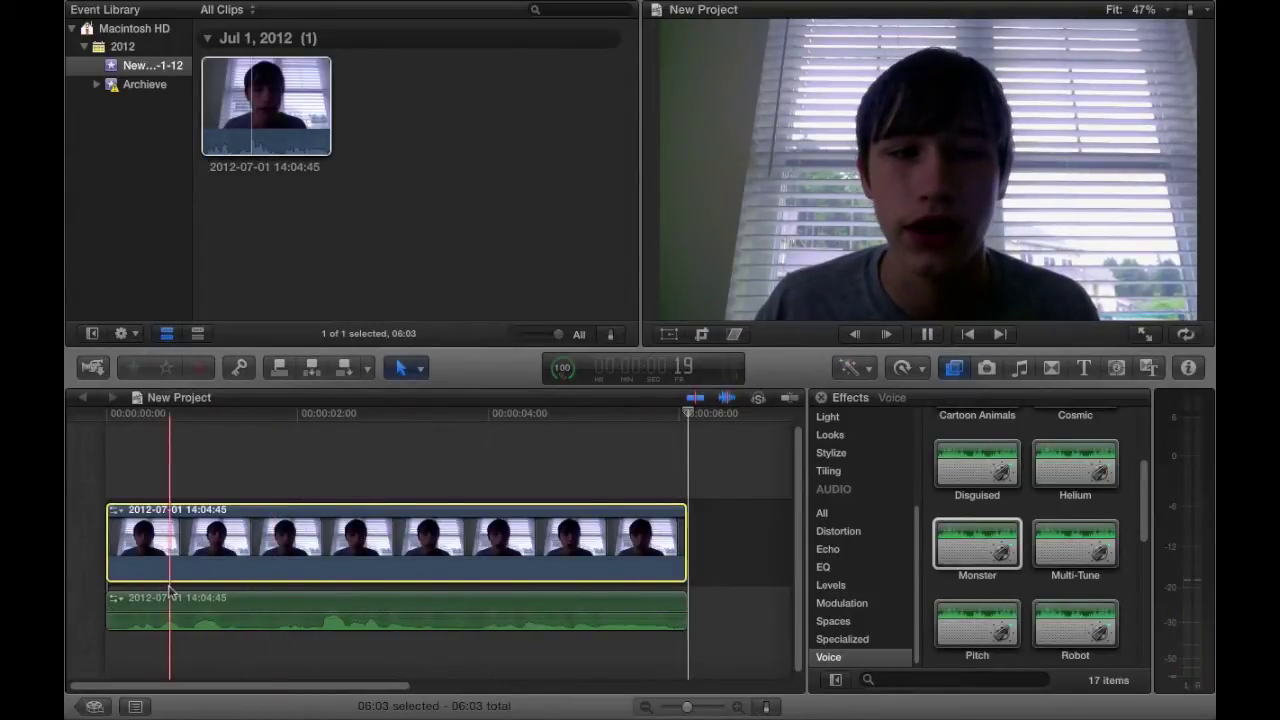
key(space)
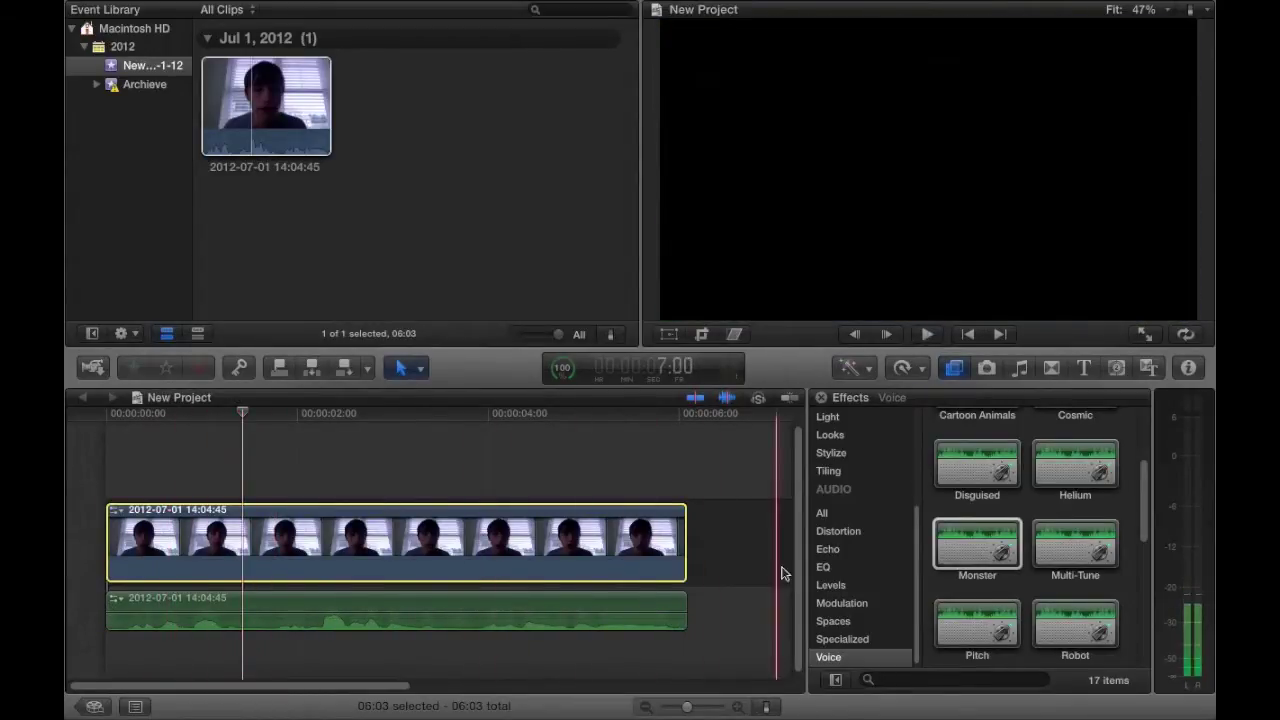
Step: Apply the Transformer voice effect to the detached audio clip and show its settings in the Inspector
scroll(1000, 605, down, 5)
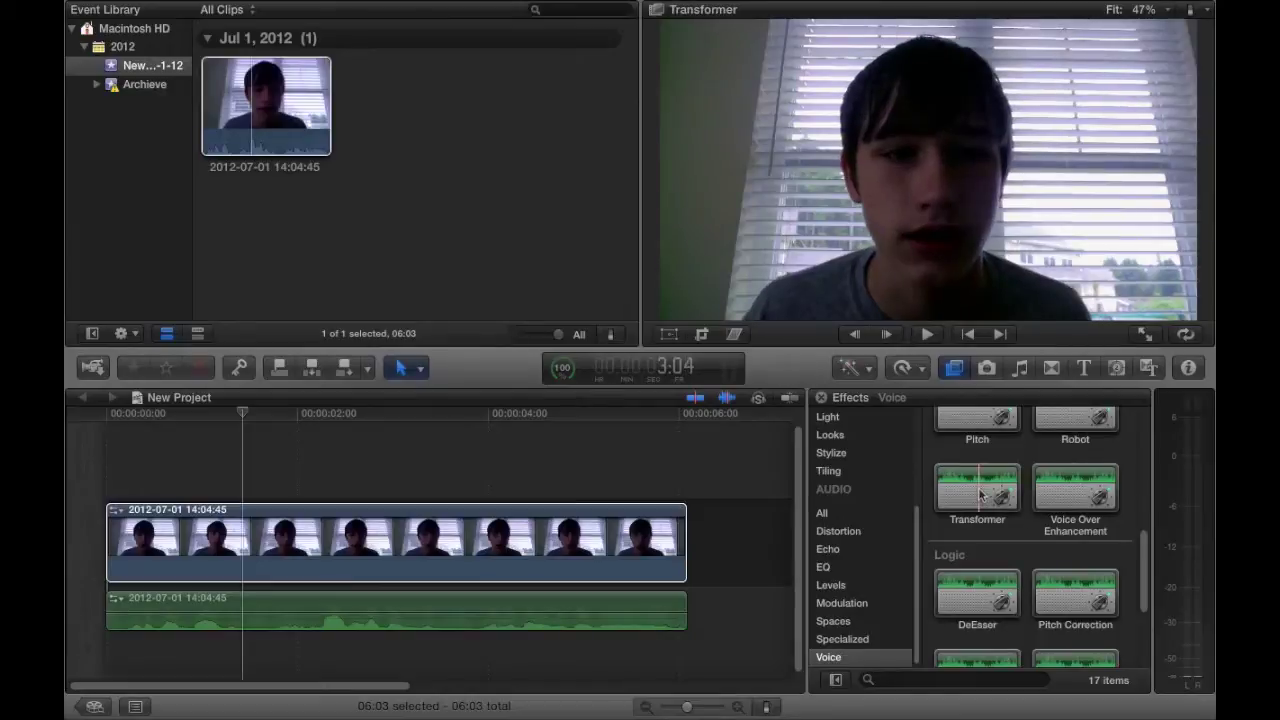
drag(965, 500, 569, 629)
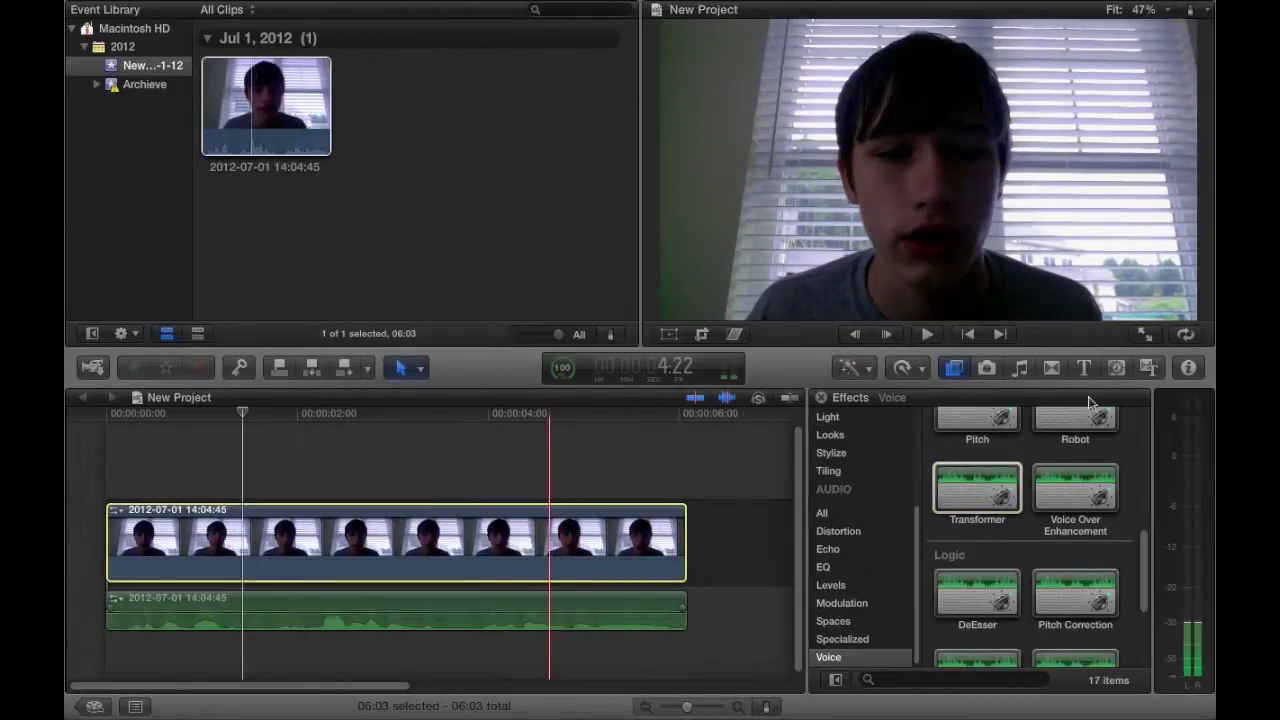
click(1188, 367)
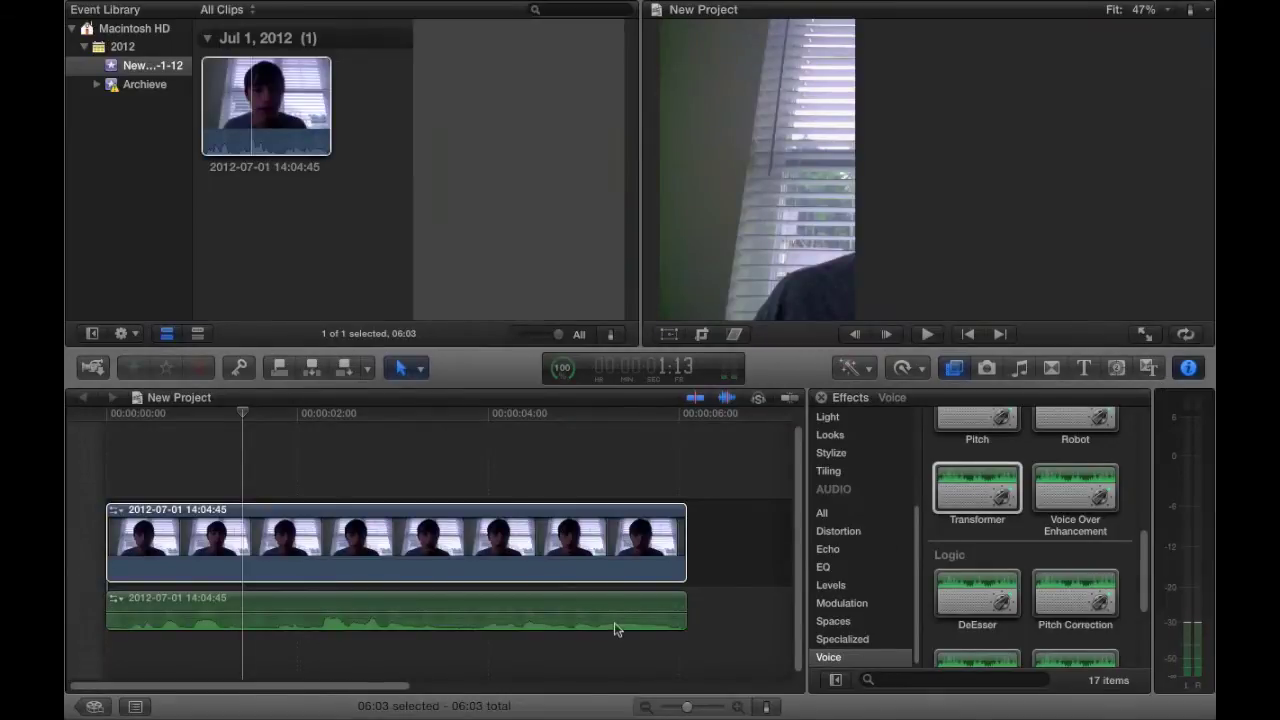
click(612, 626)
click(610, 624)
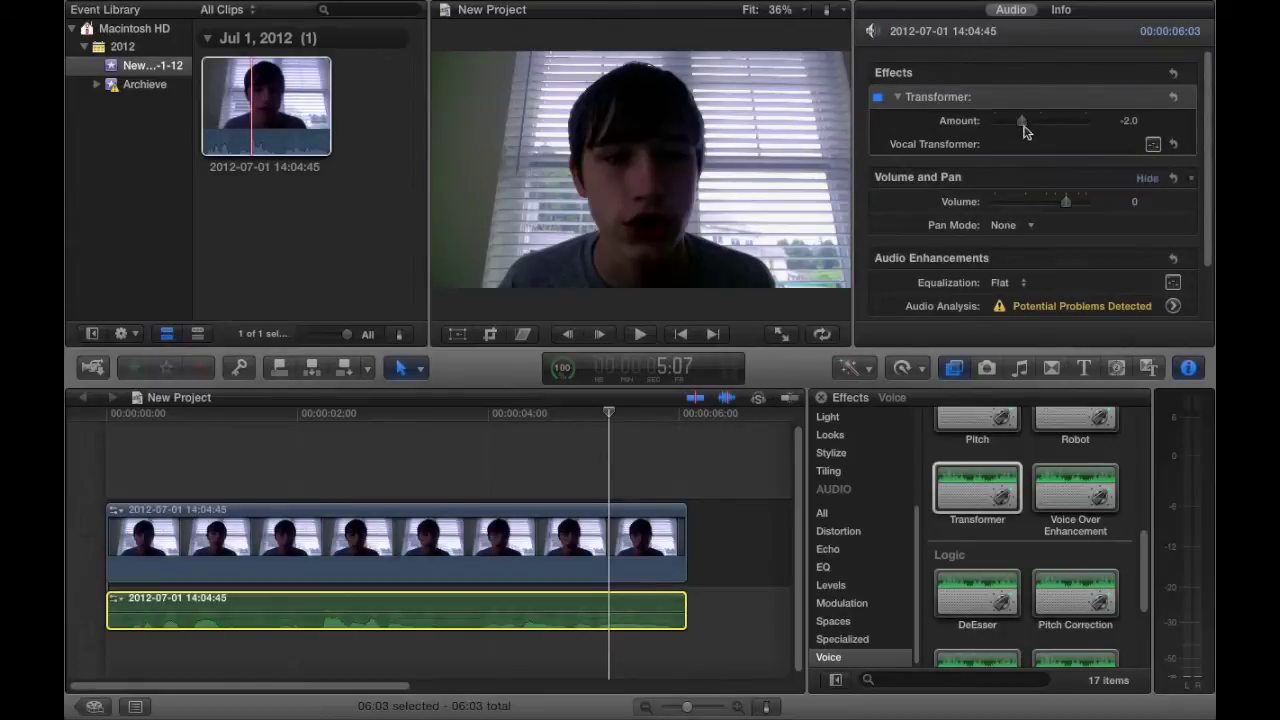
Step: Open the Vocal Transformer controls and set Formant to -24, Pitch to A4 and Tracking to 54%
click(1152, 145)
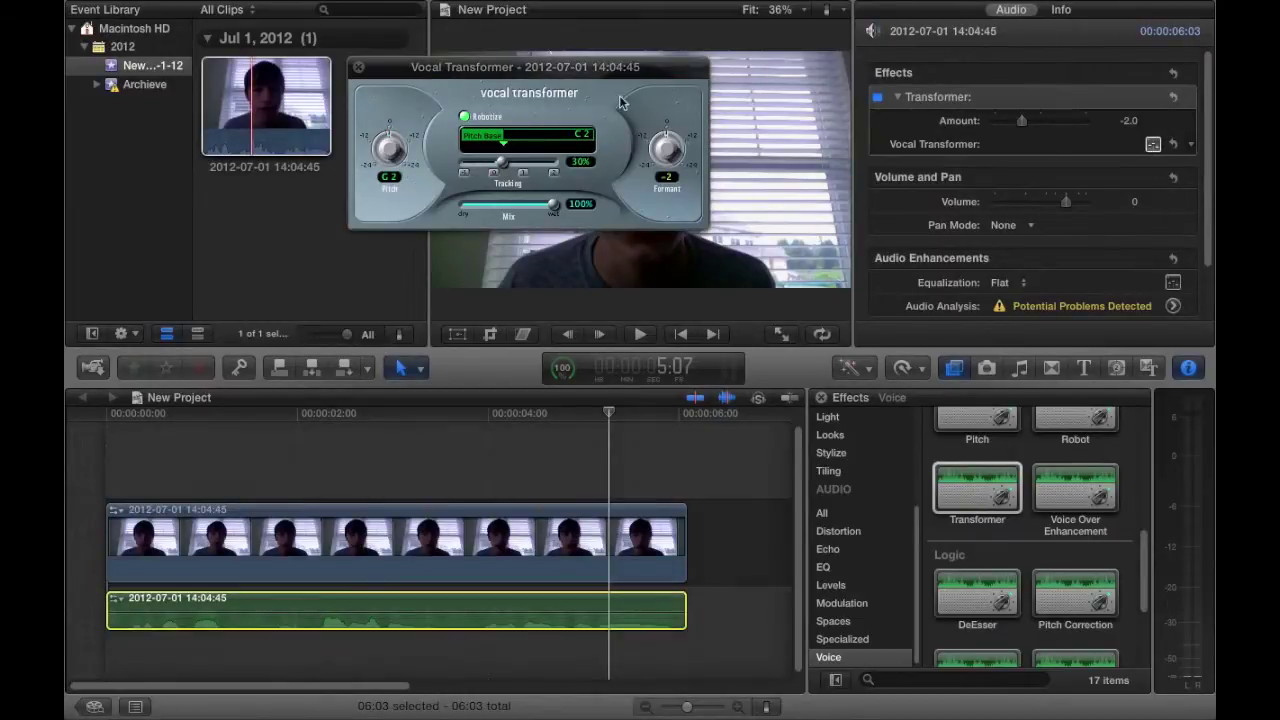
drag(668, 150, 714, 183)
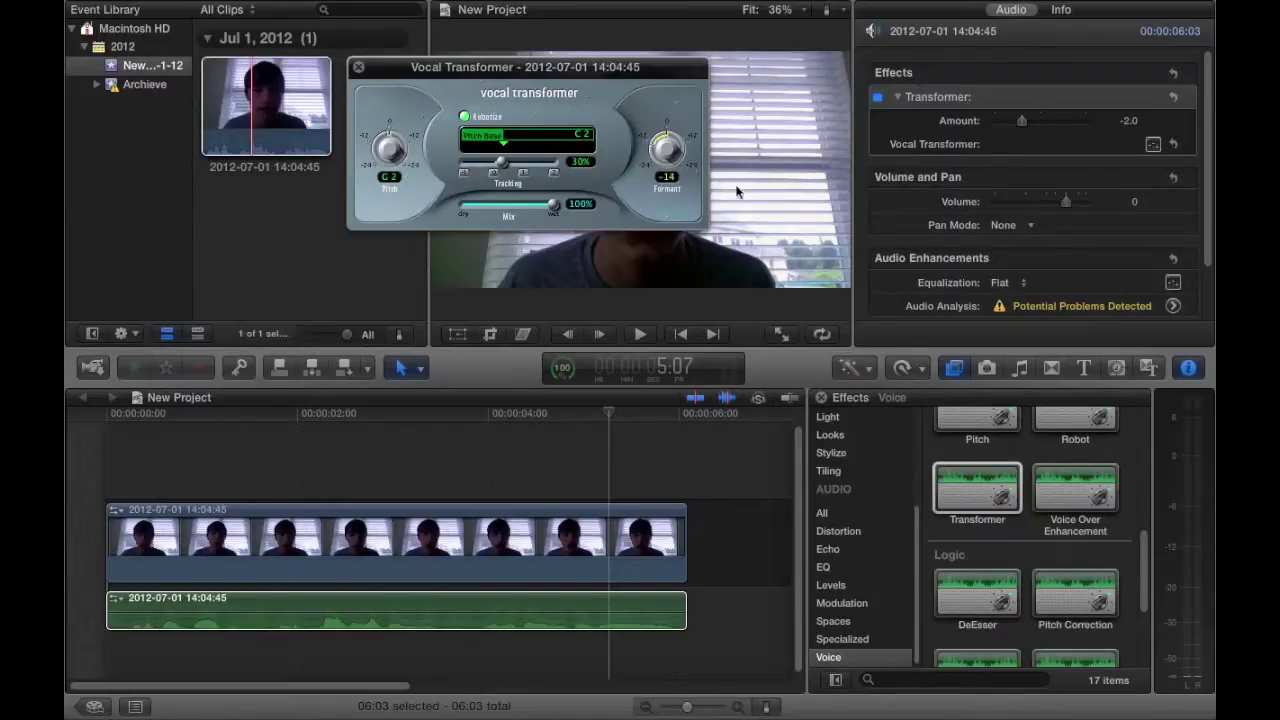
drag(806, 210, 731, 252)
drag(402, 136, 405, 36)
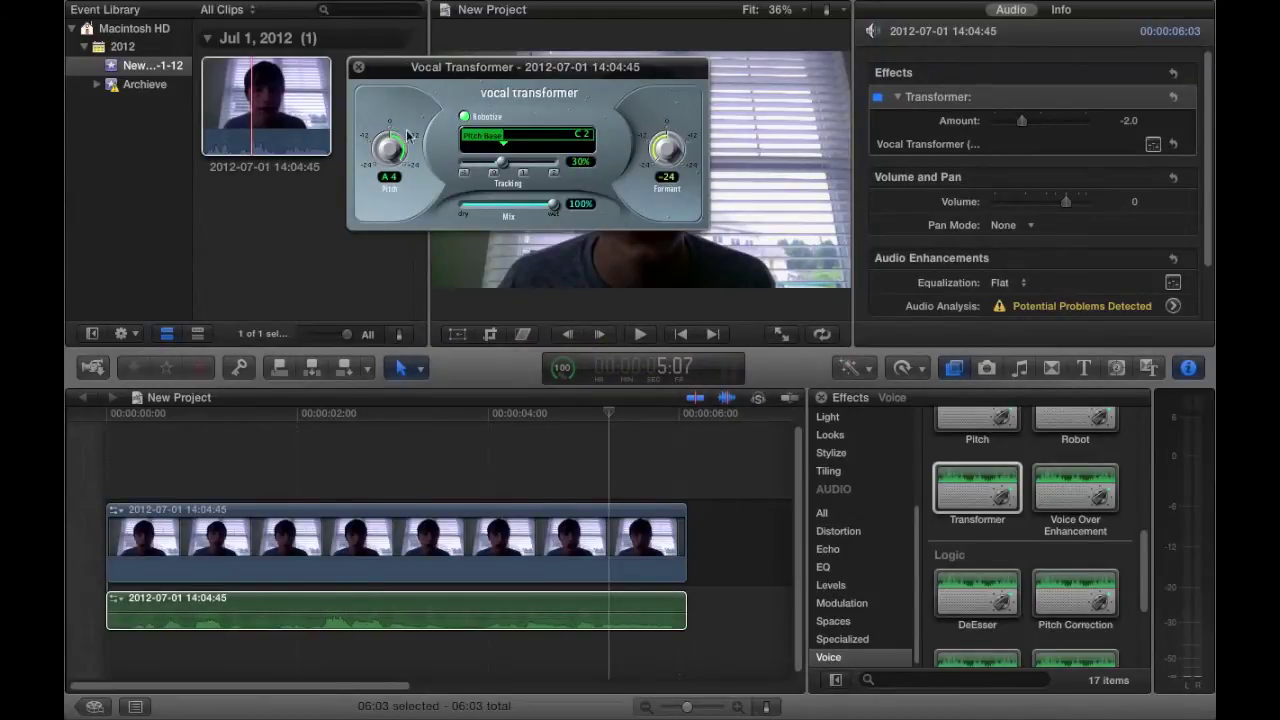
drag(501, 163, 509, 166)
Step: Play the project from about the first second to hear the Vocal Transformer settings, and close its window
click(198, 418)
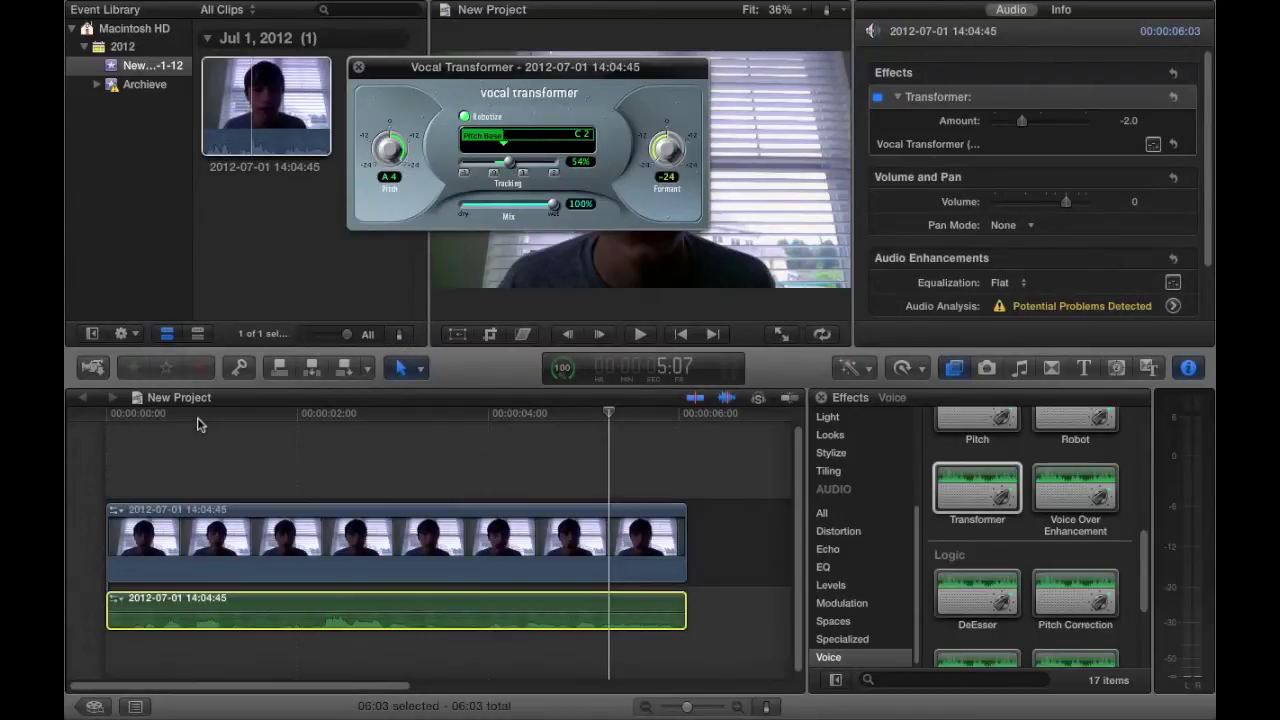
click(198, 423)
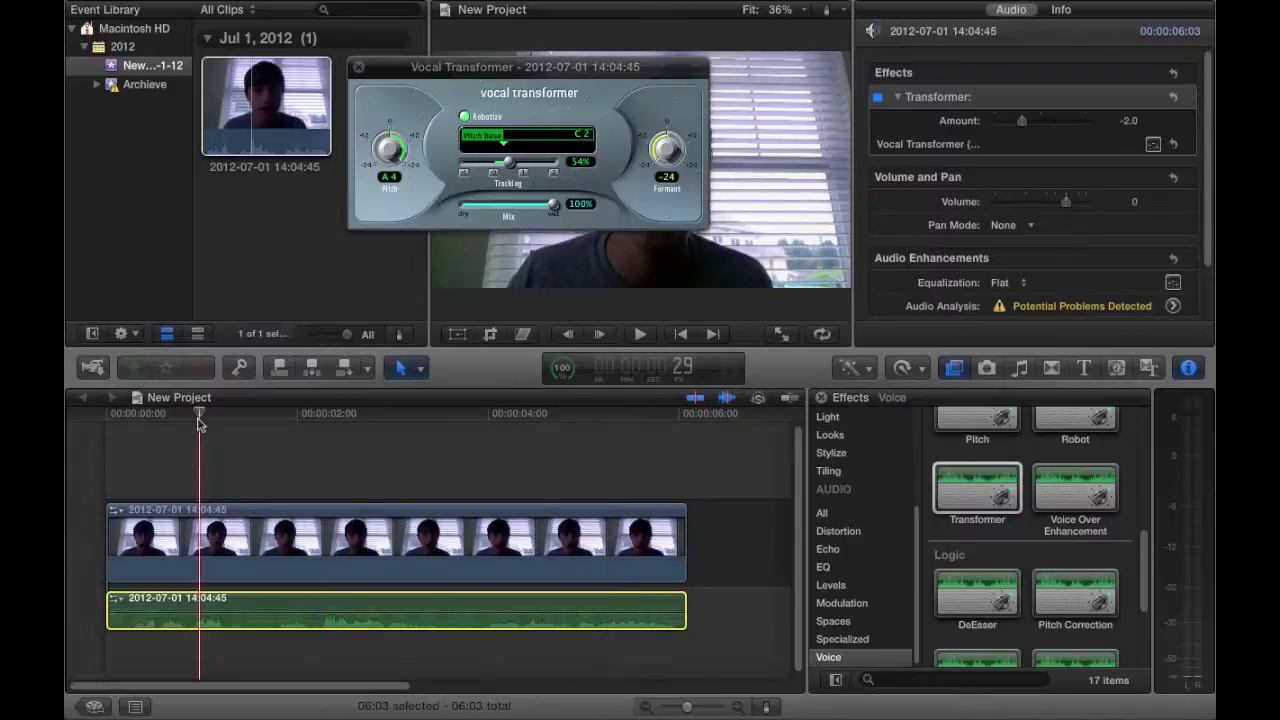
key(space)
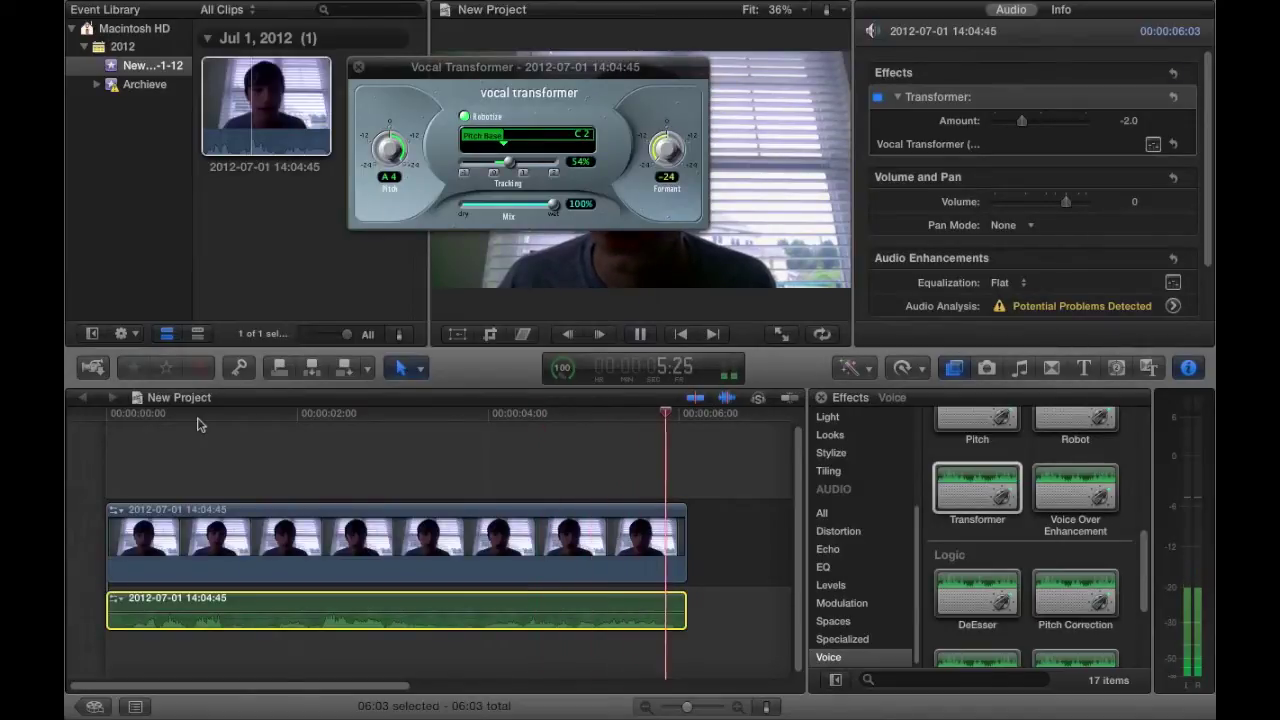
click(318, 88)
click(358, 69)
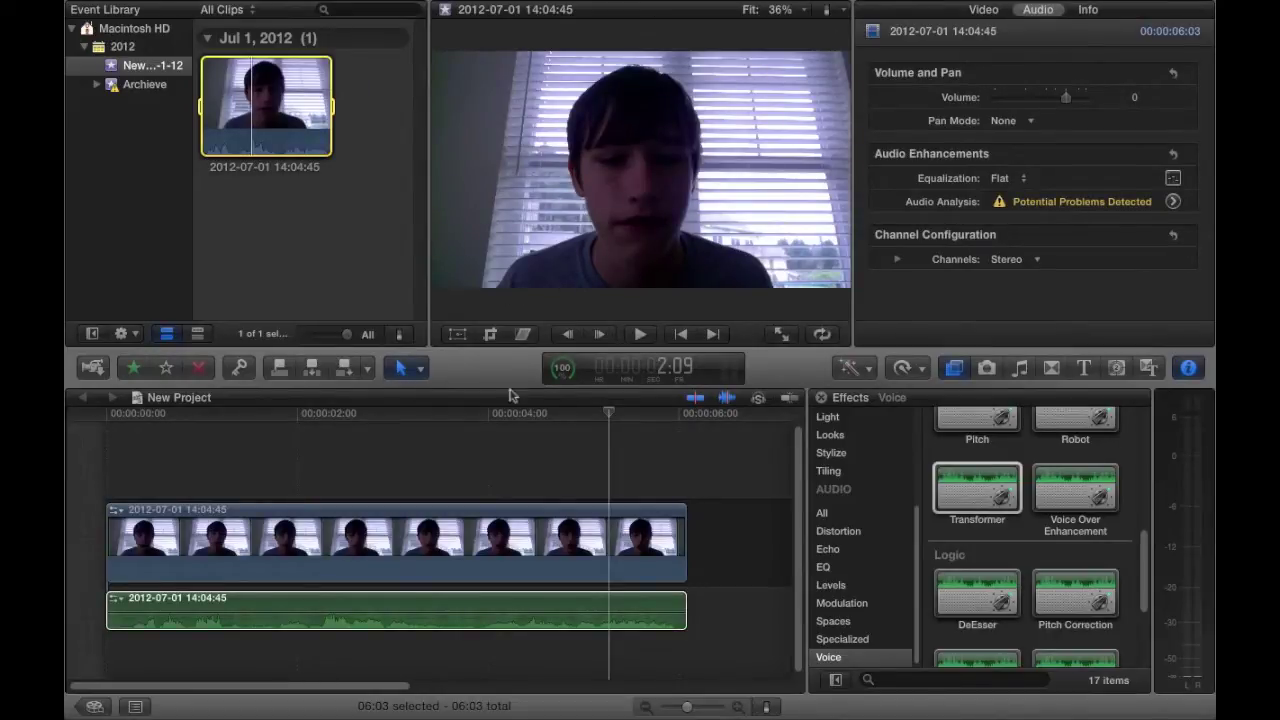
Step: Turn off the Transformer effect on the detached audio clip, try to delete the effect, and undo the deletion
click(627, 612)
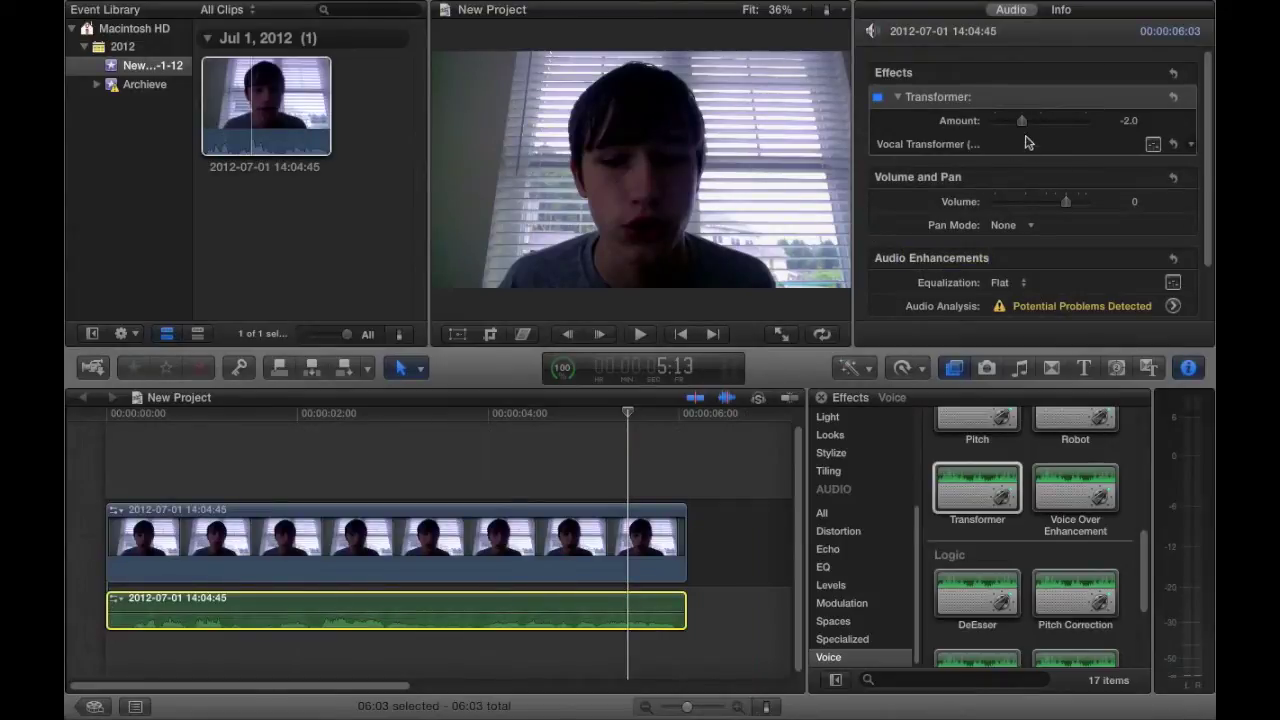
click(878, 97)
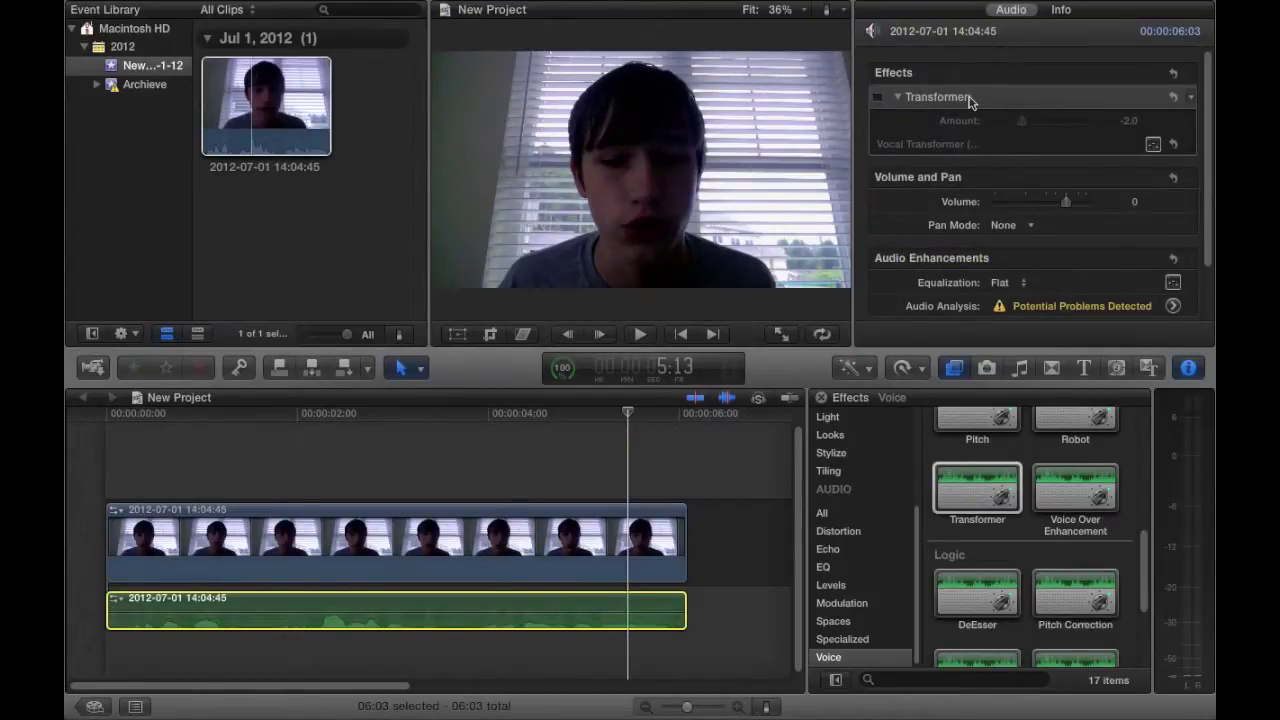
key(Delete)
click(650, 537)
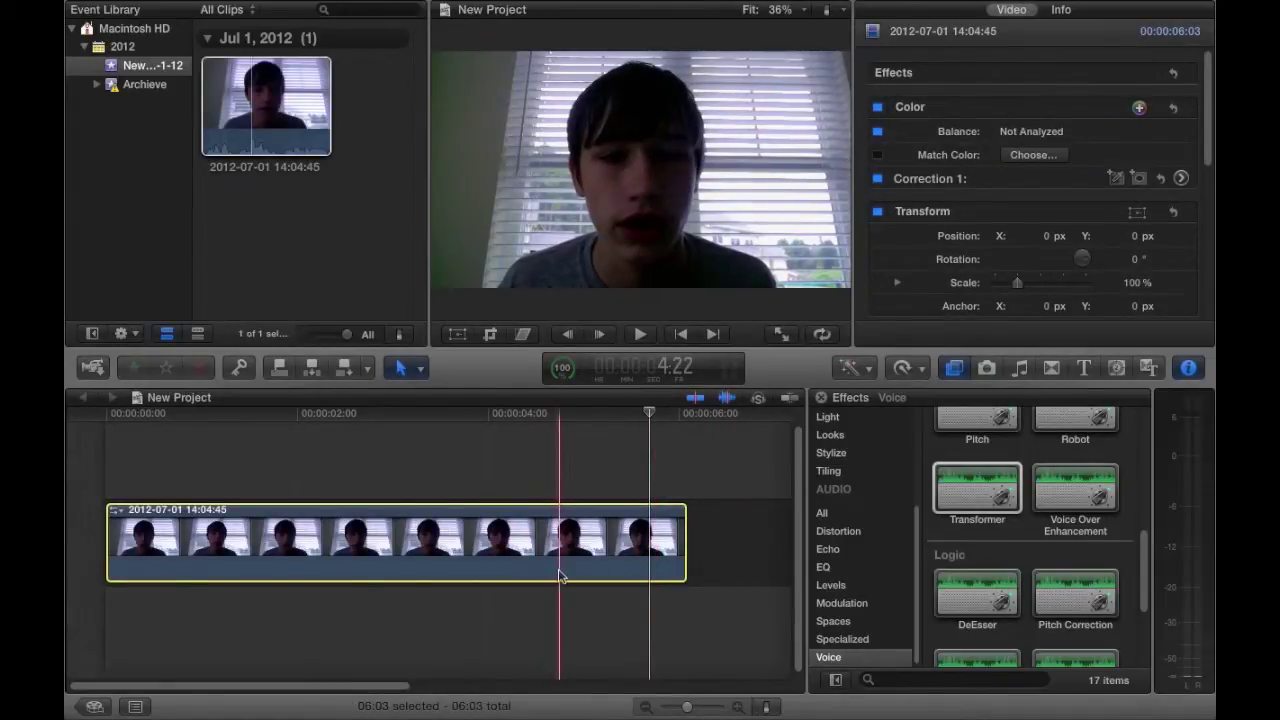
key(ctrl+shift+s)
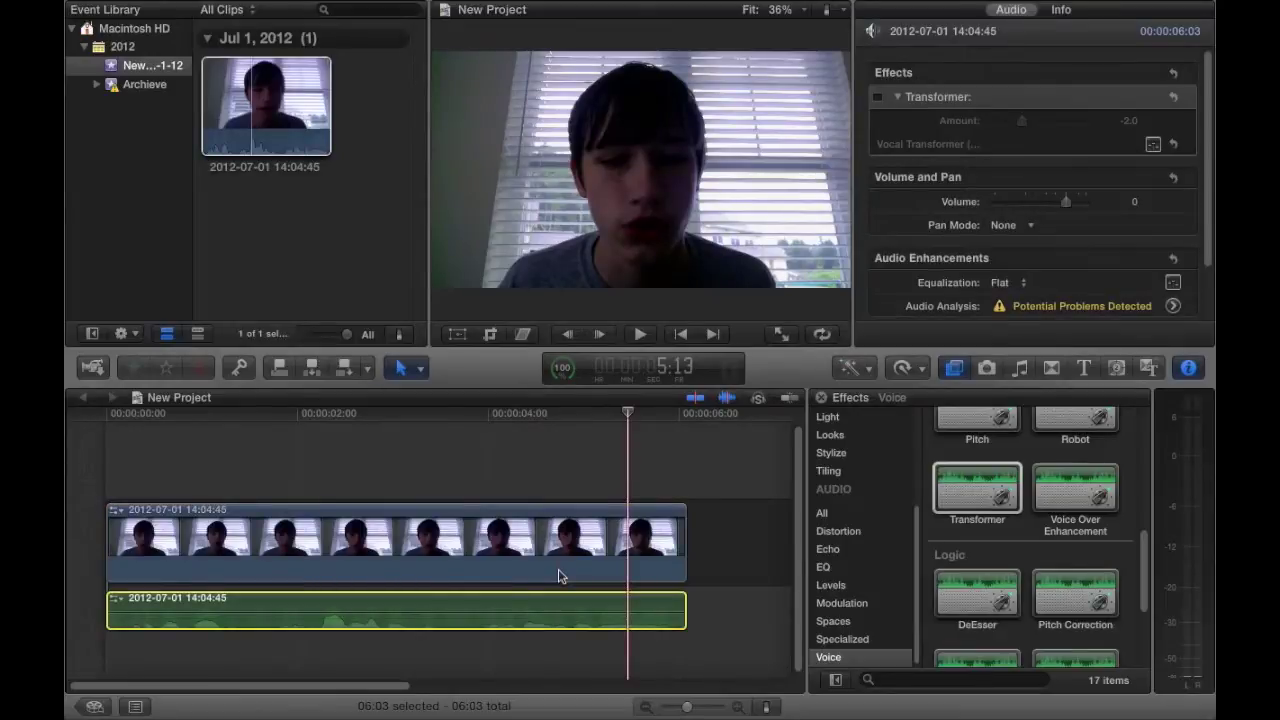
Step: Delete the Transformer effect from the detached audio clip
right_click(958, 106)
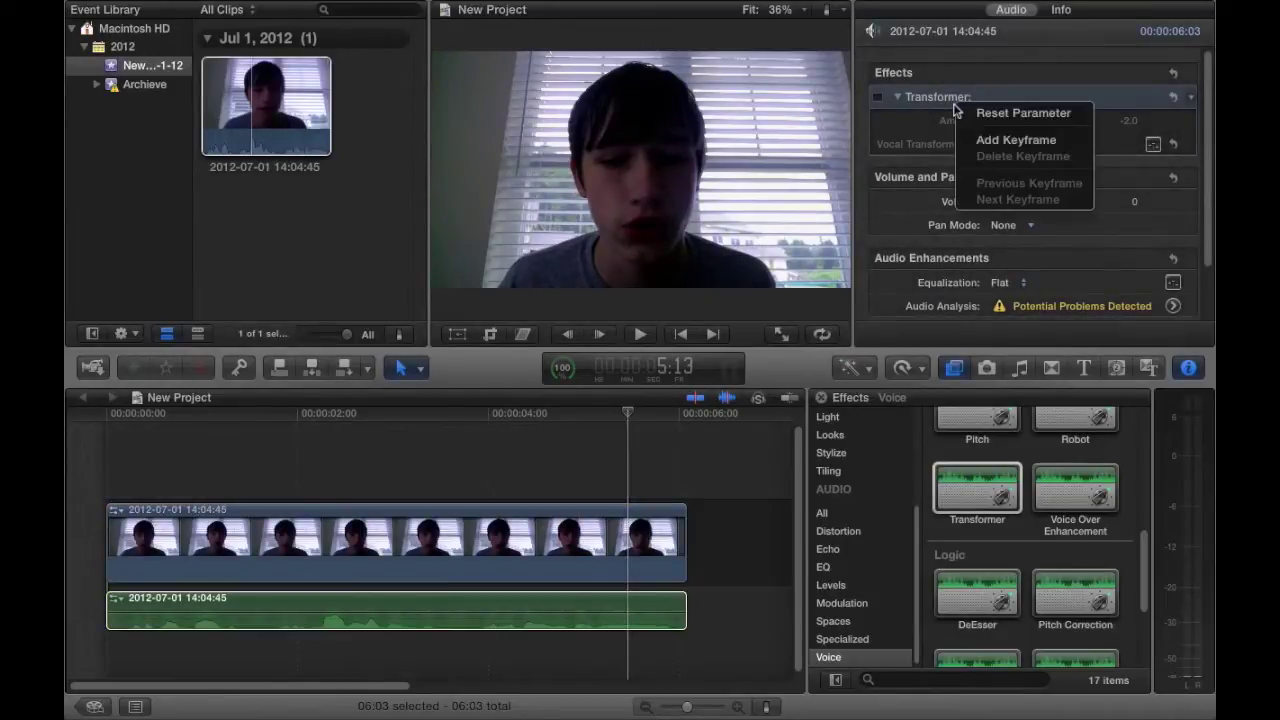
click(963, 93)
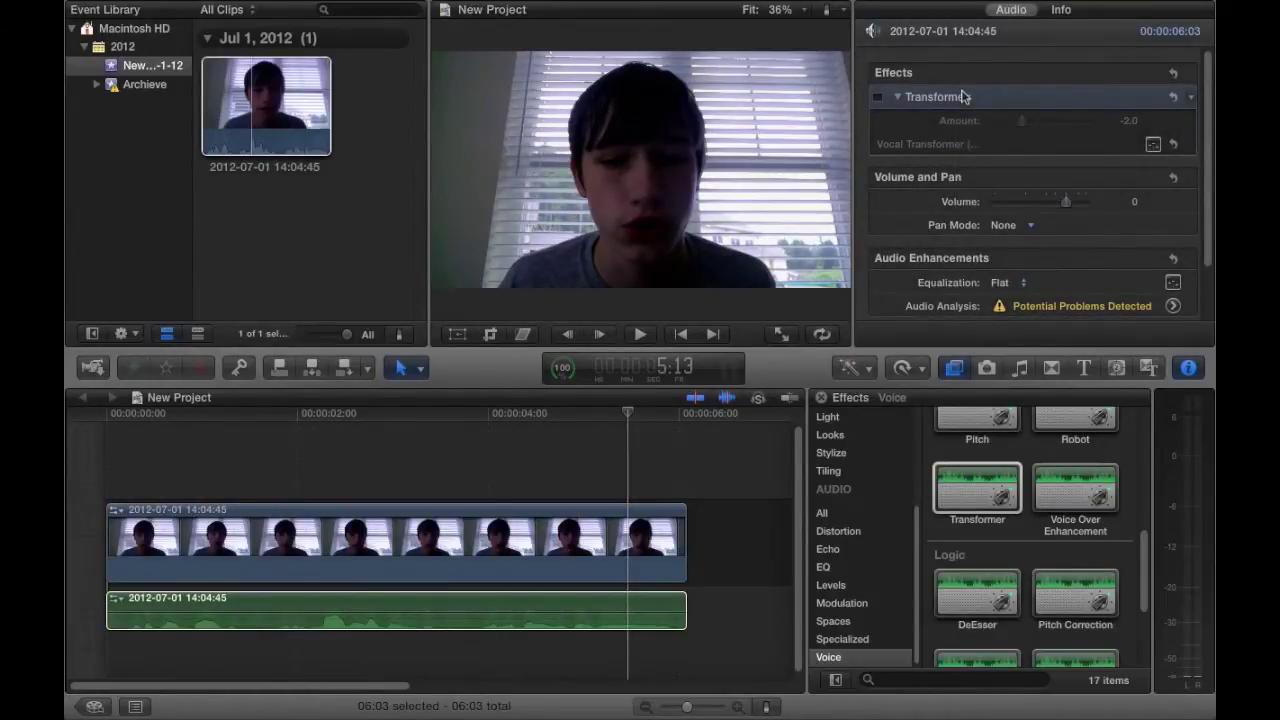
key(Delete)
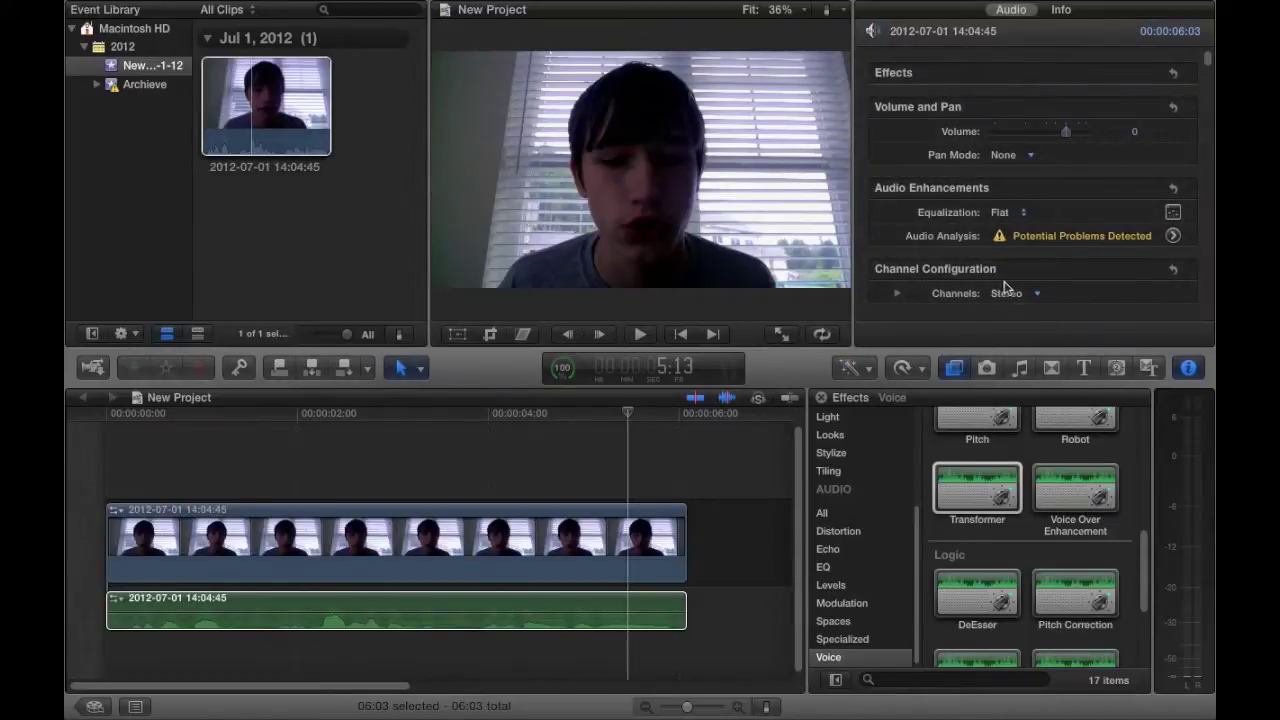
Step: Set the audio clip's Equalization to Hum Reduction, open its graphic equalizer and review the equalization presets
click(1003, 214)
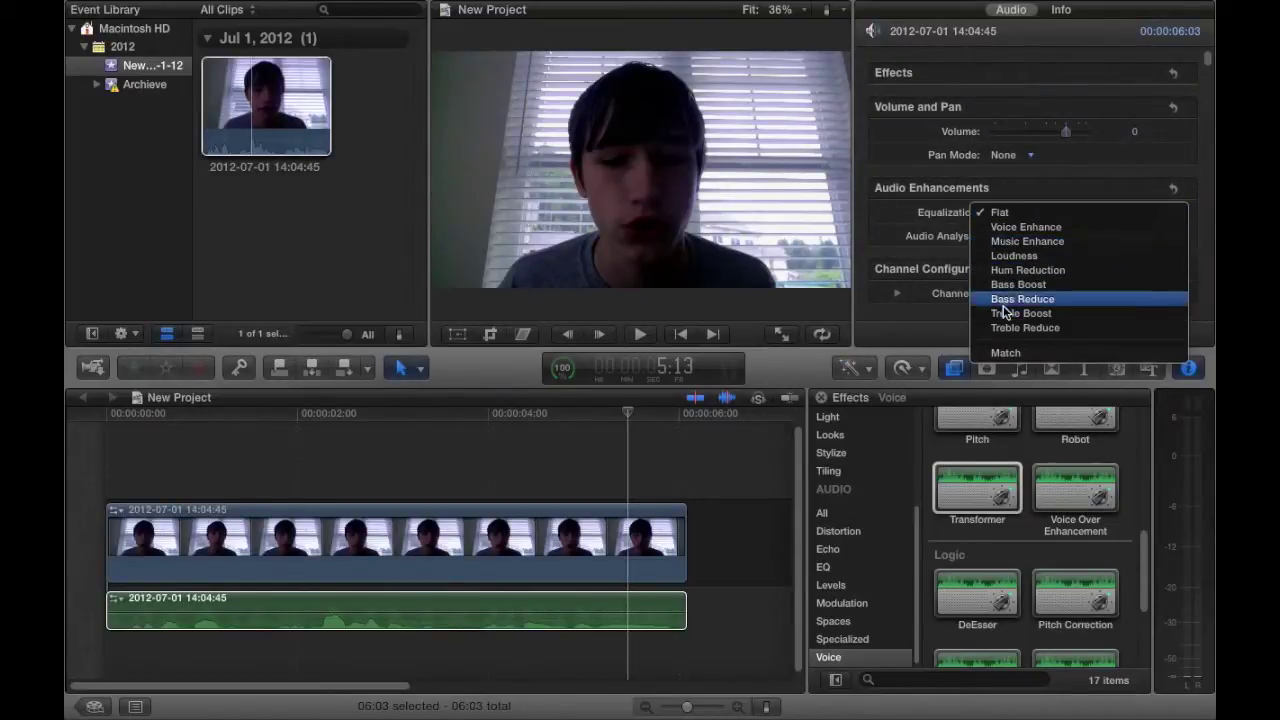
click(1008, 270)
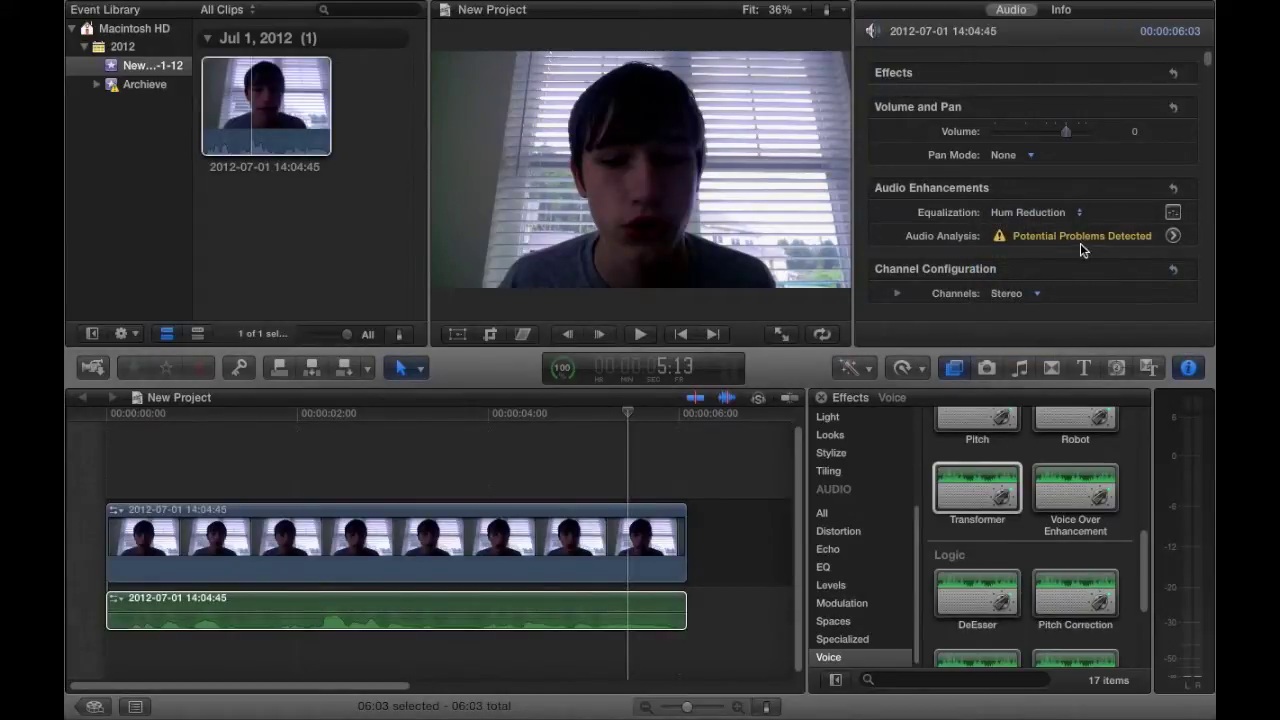
click(1172, 216)
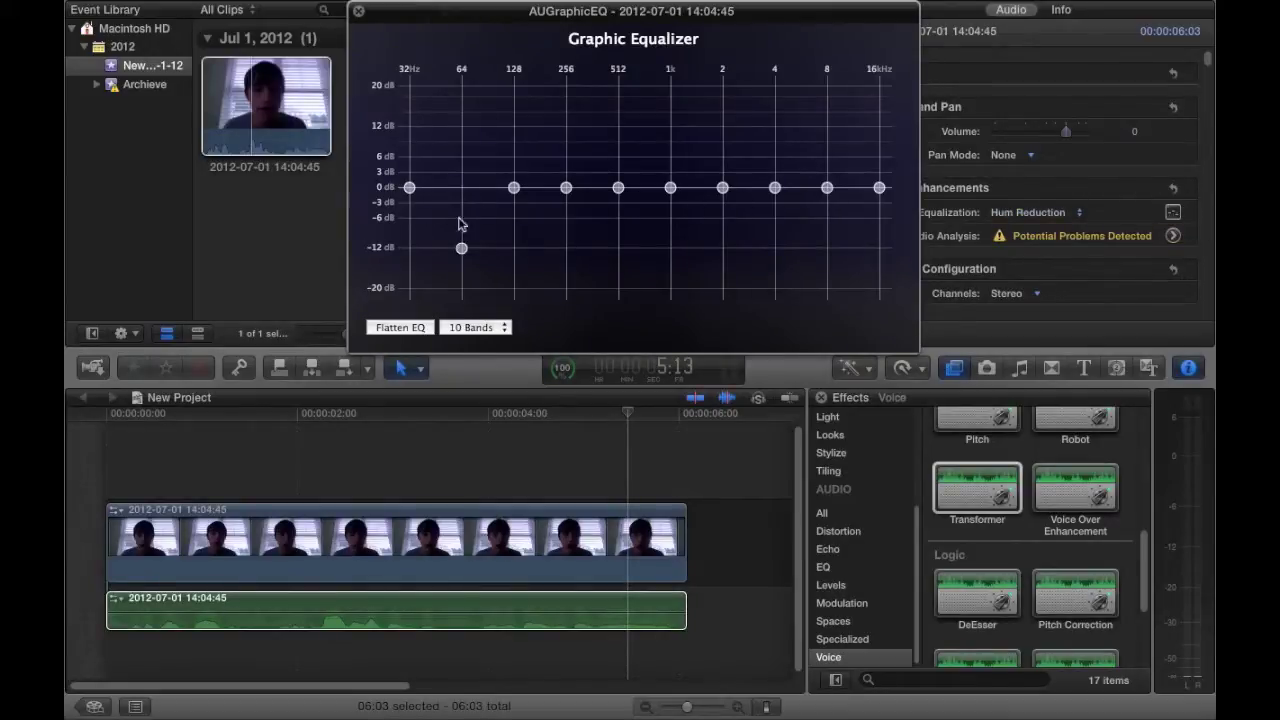
click(1050, 213)
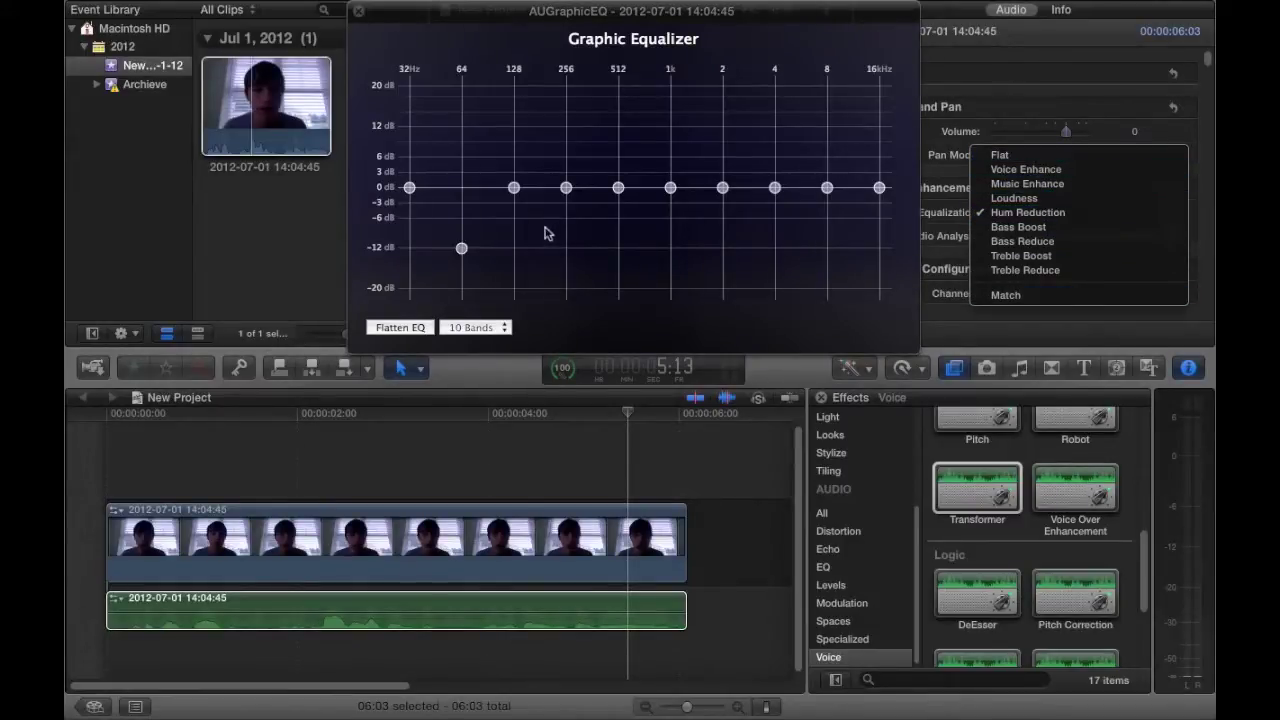
click(662, 103)
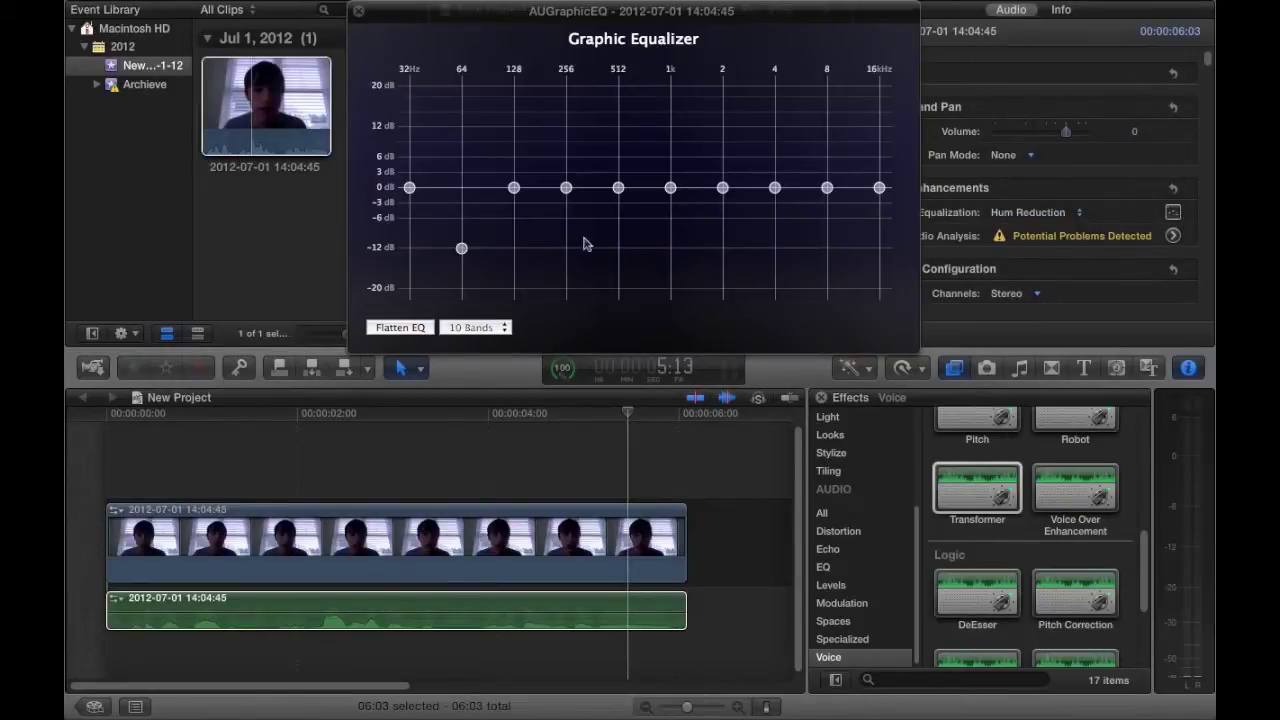
Step: Set the equalizer bands: 32 Hz to 1.43 dB, 64 and 512 Hz to about 0, 128 Hz to -6.87 and 1 kHz to -3.38 dB
drag(409, 188, 409, 150)
drag(459, 251, 514, 223)
click(466, 190)
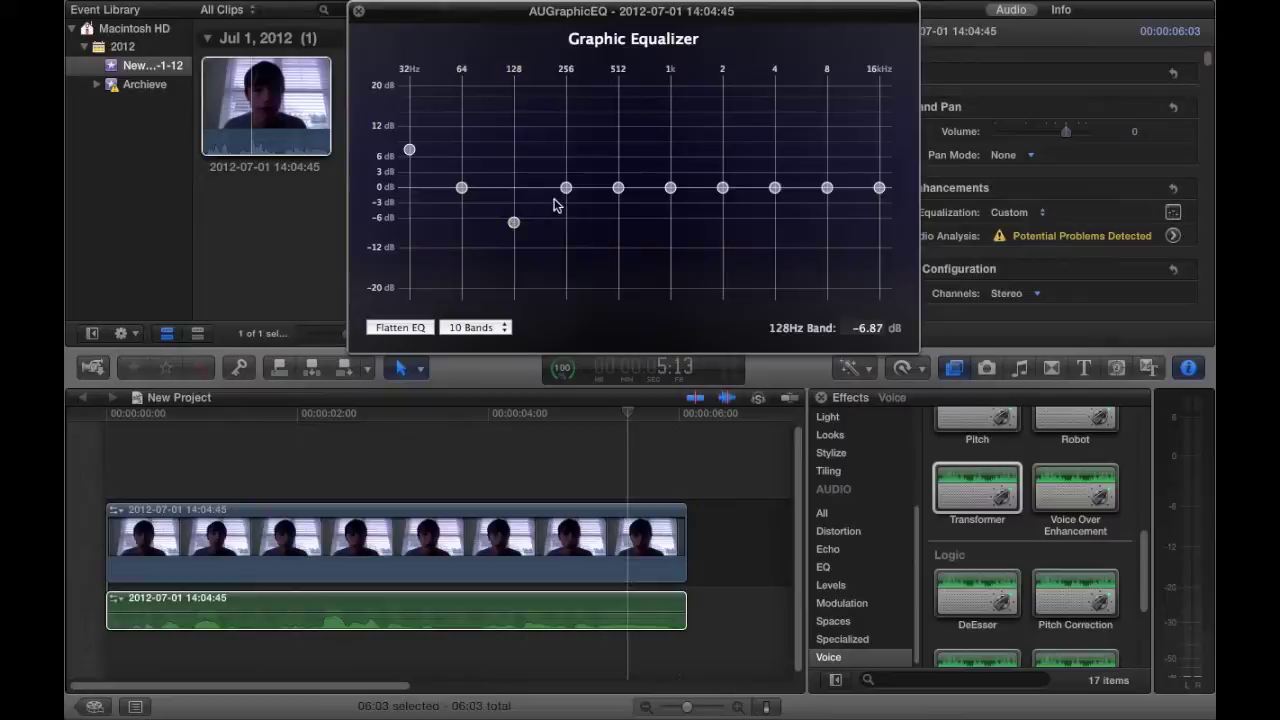
drag(620, 191, 670, 205)
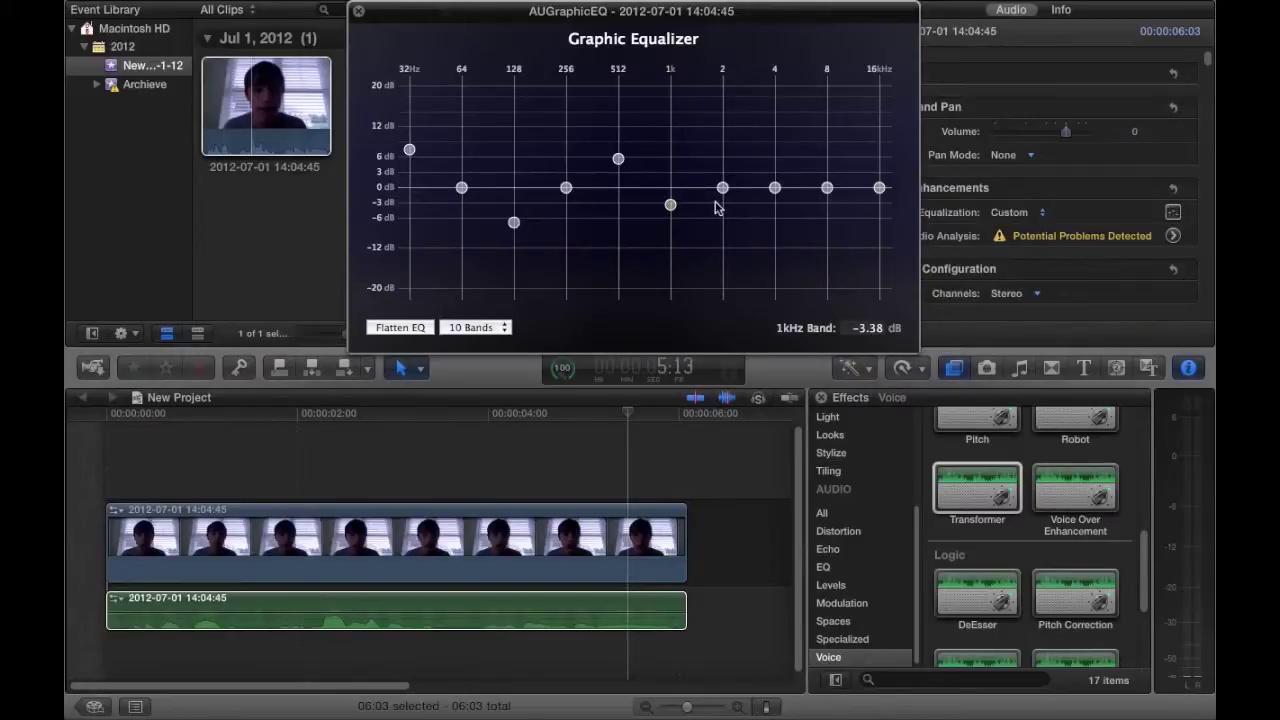
drag(470, 263, 728, 201)
drag(409, 149, 409, 181)
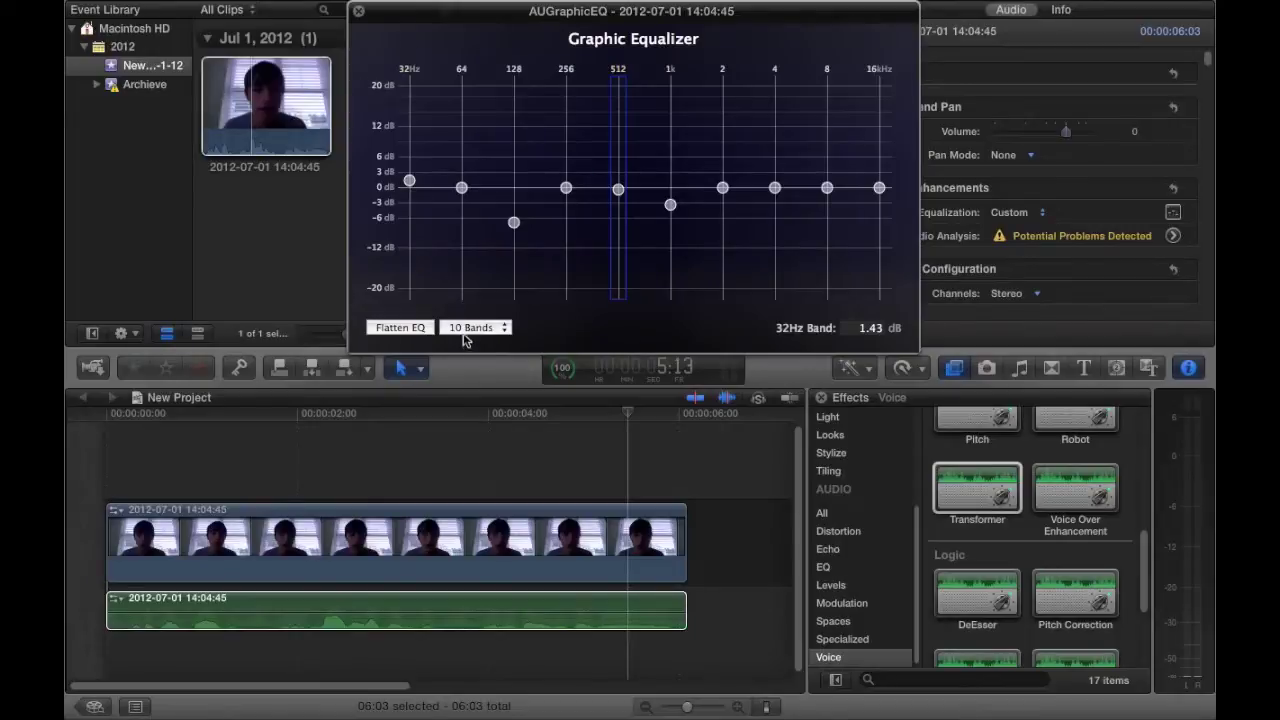
Step: Flatten the equalizer and boost the 32, 64, 128, 256 and 512 Hz bands to about 12 to 15 dB
click(420, 328)
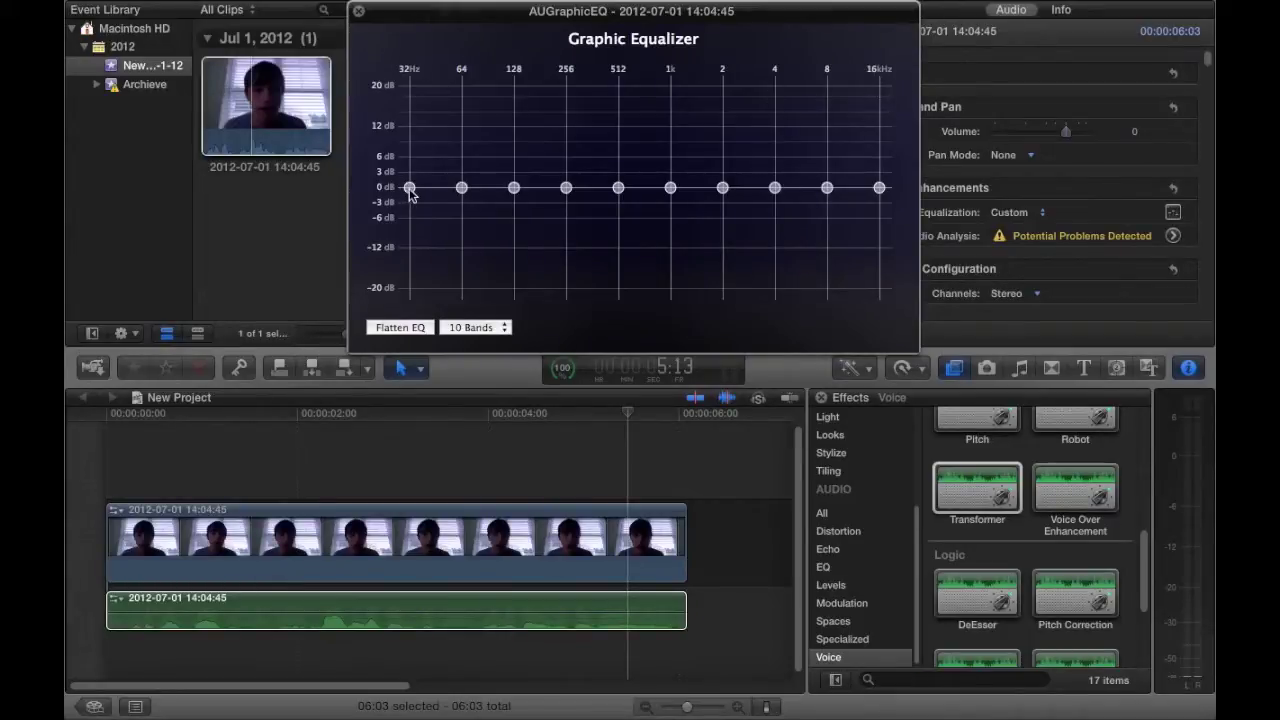
drag(409, 187, 409, 126)
drag(462, 188, 461, 121)
drag(514, 188, 514, 125)
drag(566, 190, 566, 118)
drag(618, 188, 618, 112)
drag(666, 186, 673, 165)
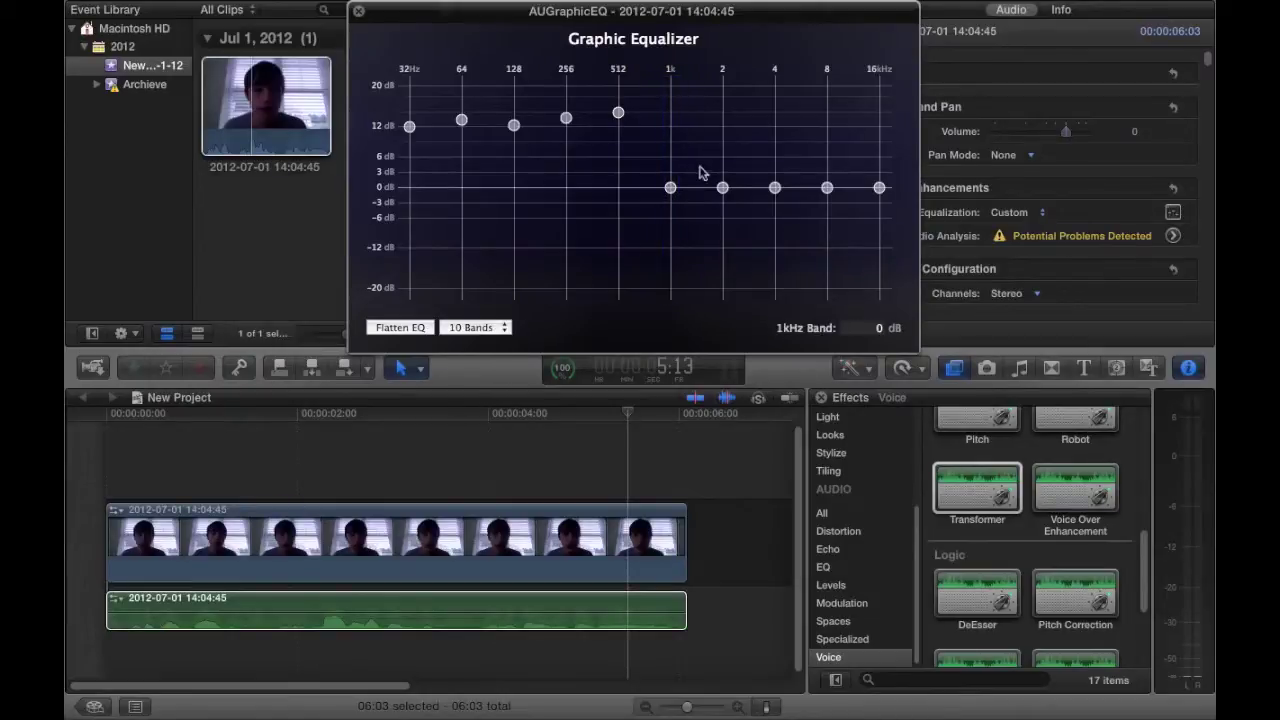
Step: Flatten the equalizer and draw a curve: 32 Hz 12.29 dB, 64 Hz about 6, 128 Hz -0.61, 4 kHz about 3, 8 kHz about 6, 16 kHz 9.15
click(419, 330)
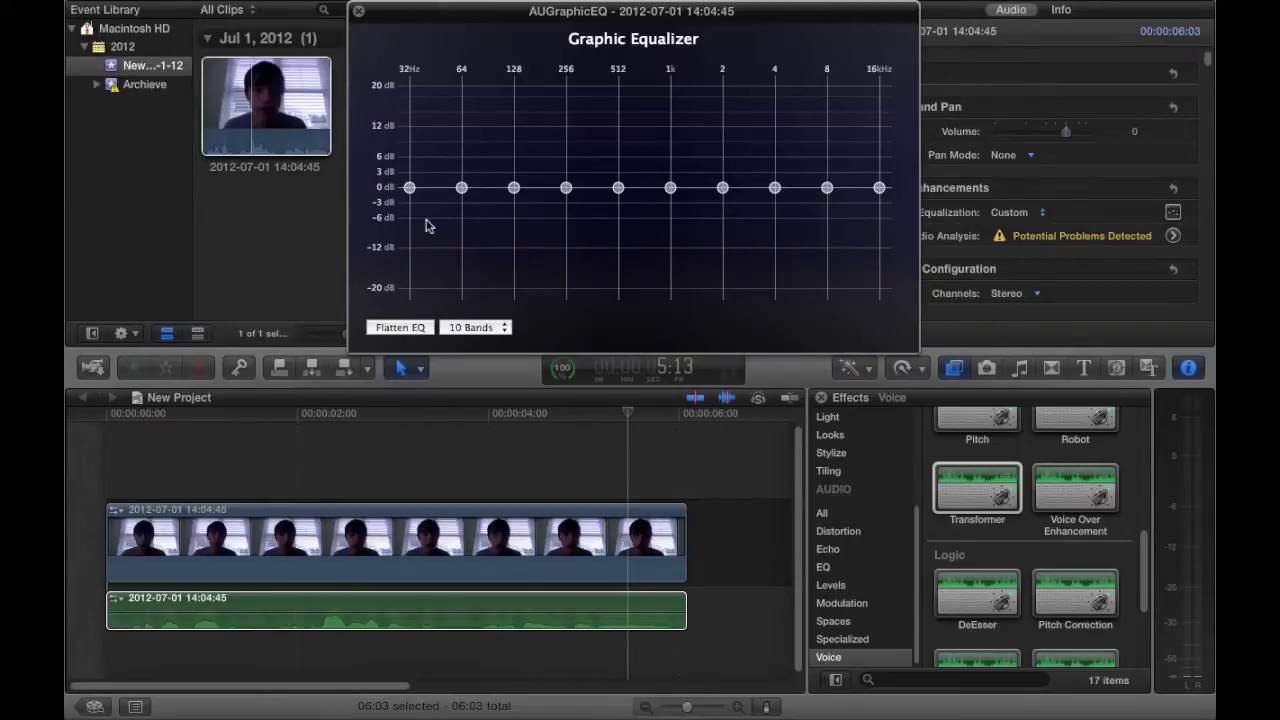
drag(409, 188, 410, 128)
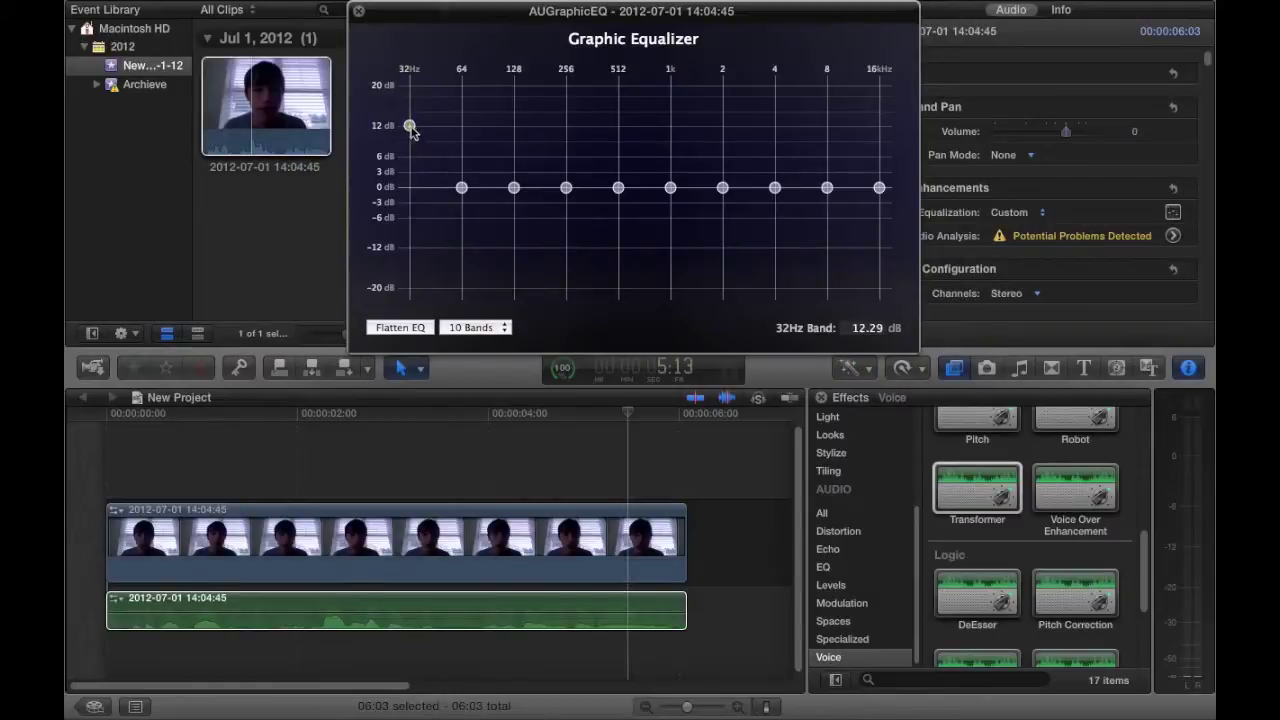
drag(459, 190, 517, 198)
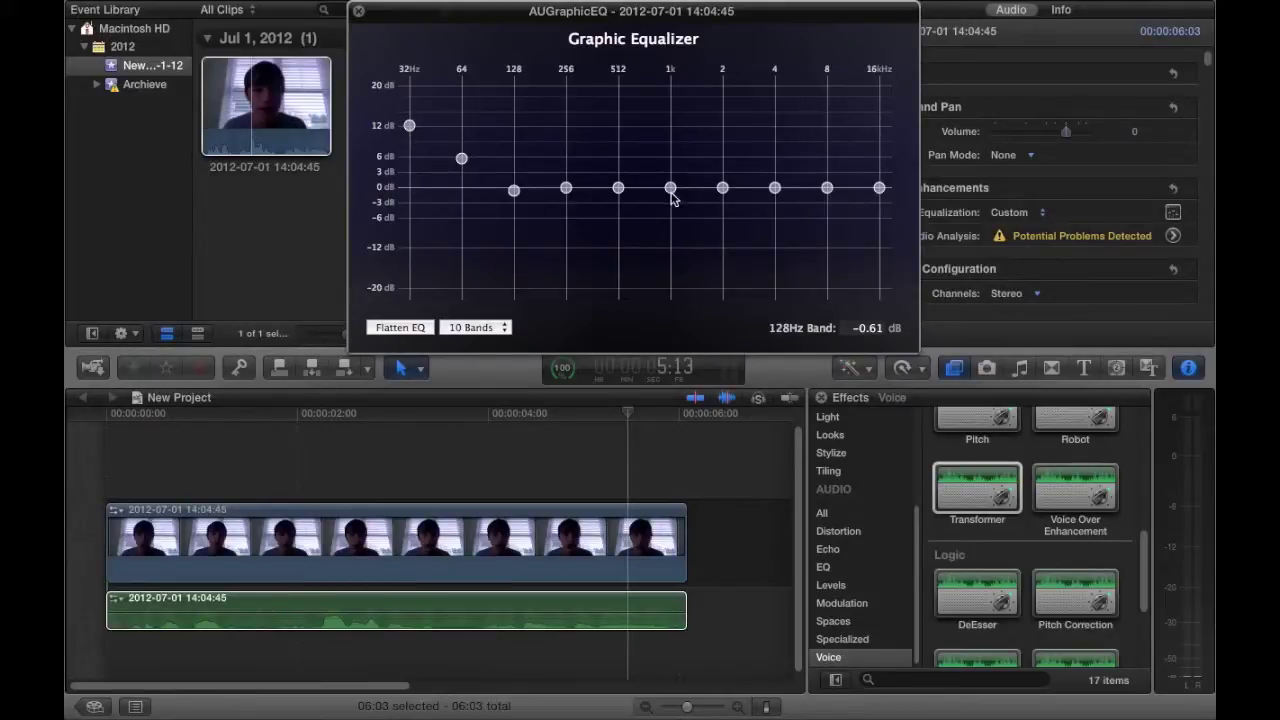
drag(774, 190, 878, 146)
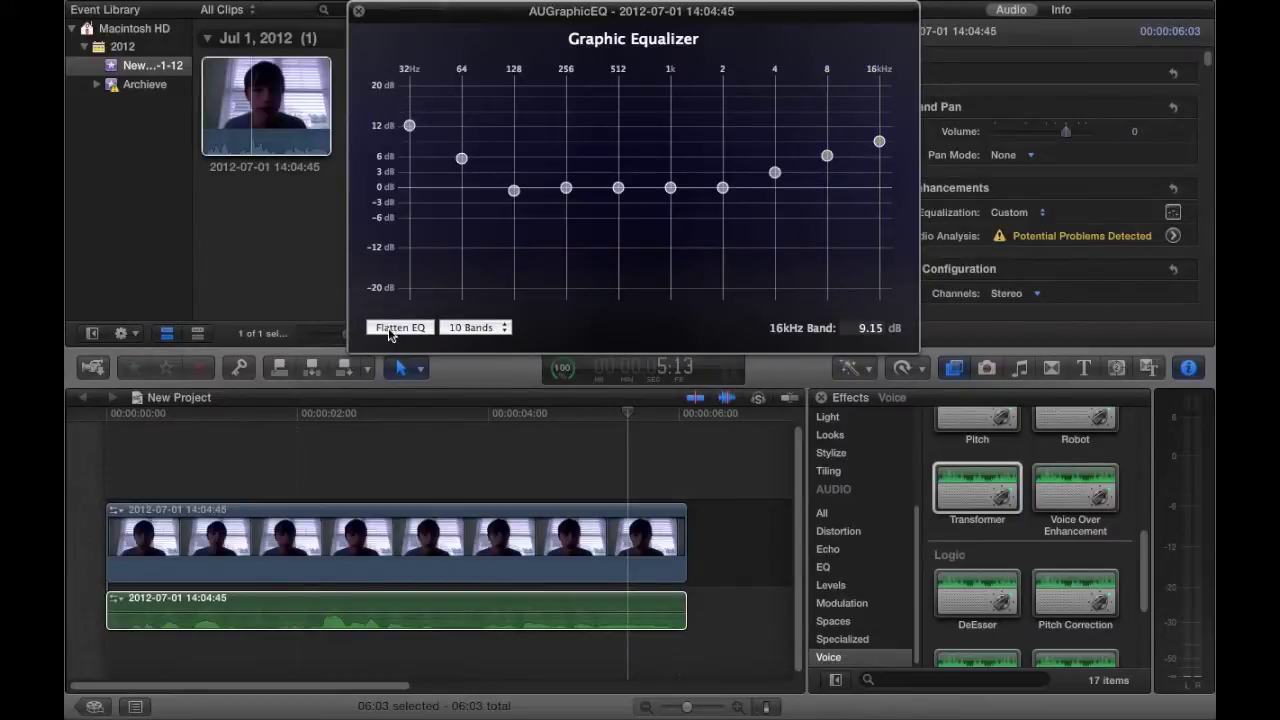
Step: Flatten and close the graphic equalizer, set the audio clip's Equalization to Flat, and play the clip from about 2:08
click(390, 330)
click(358, 11)
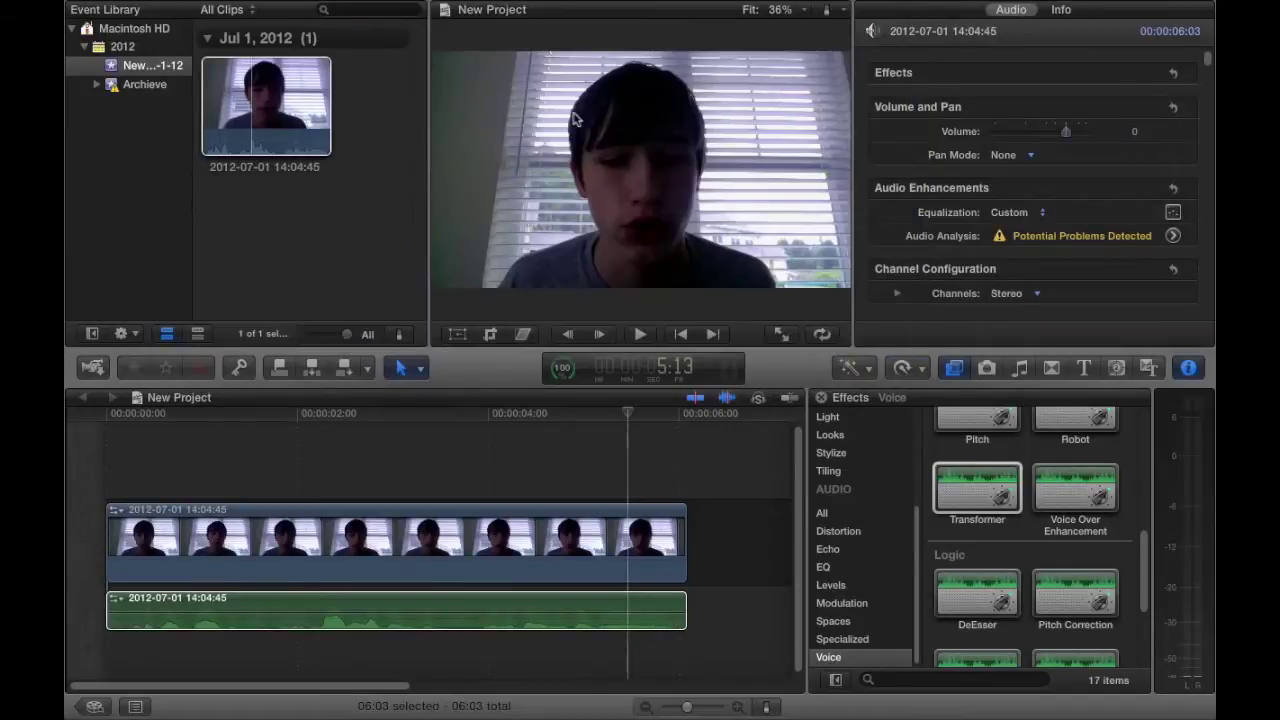
click(1032, 212)
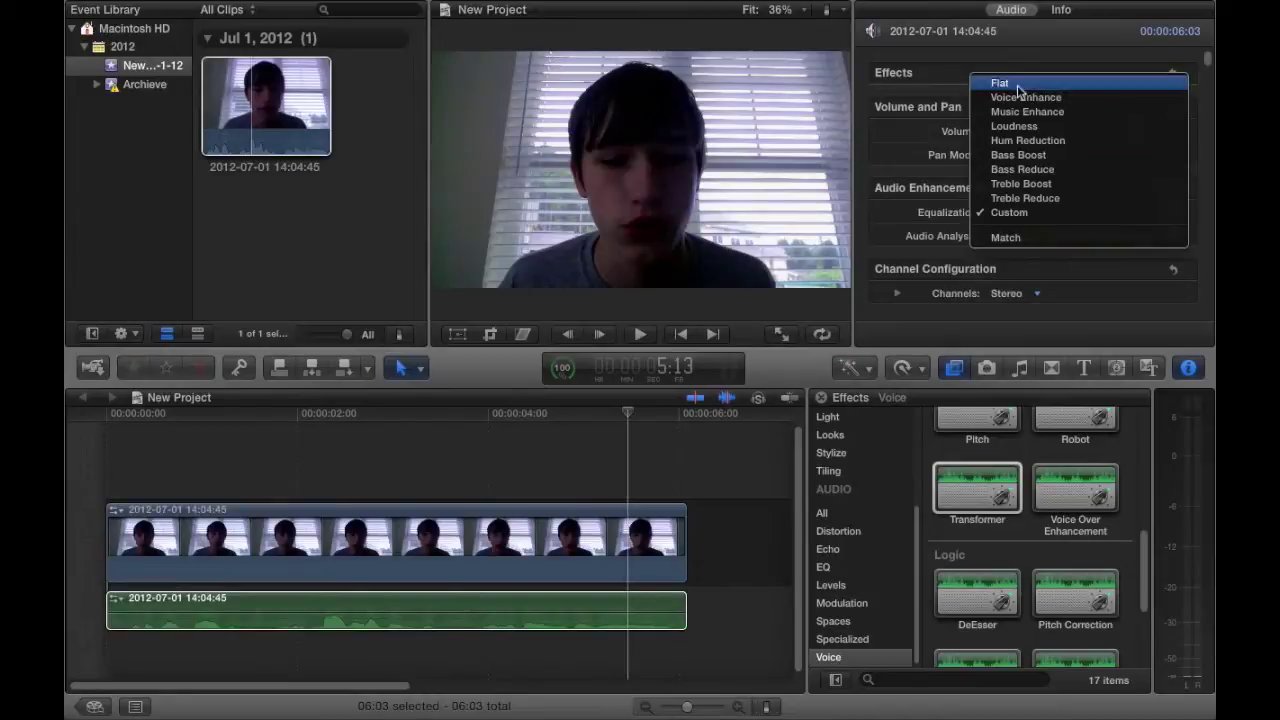
click(1003, 83)
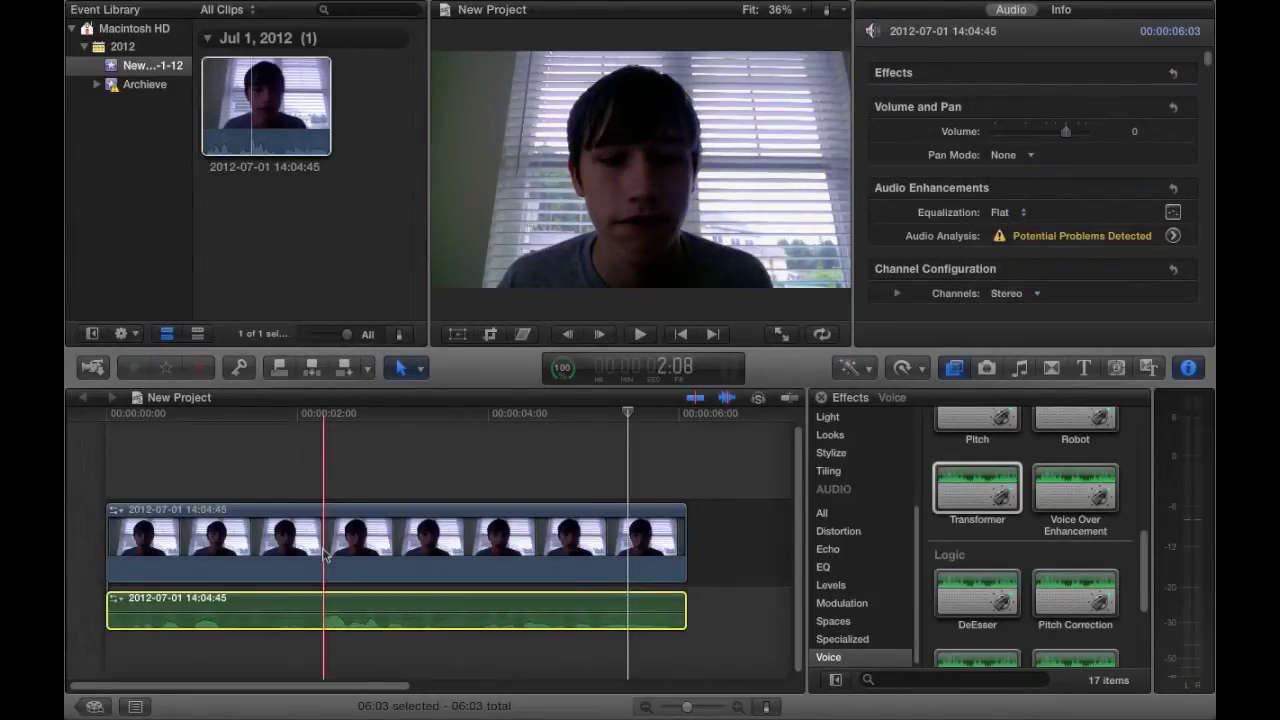
key(space)
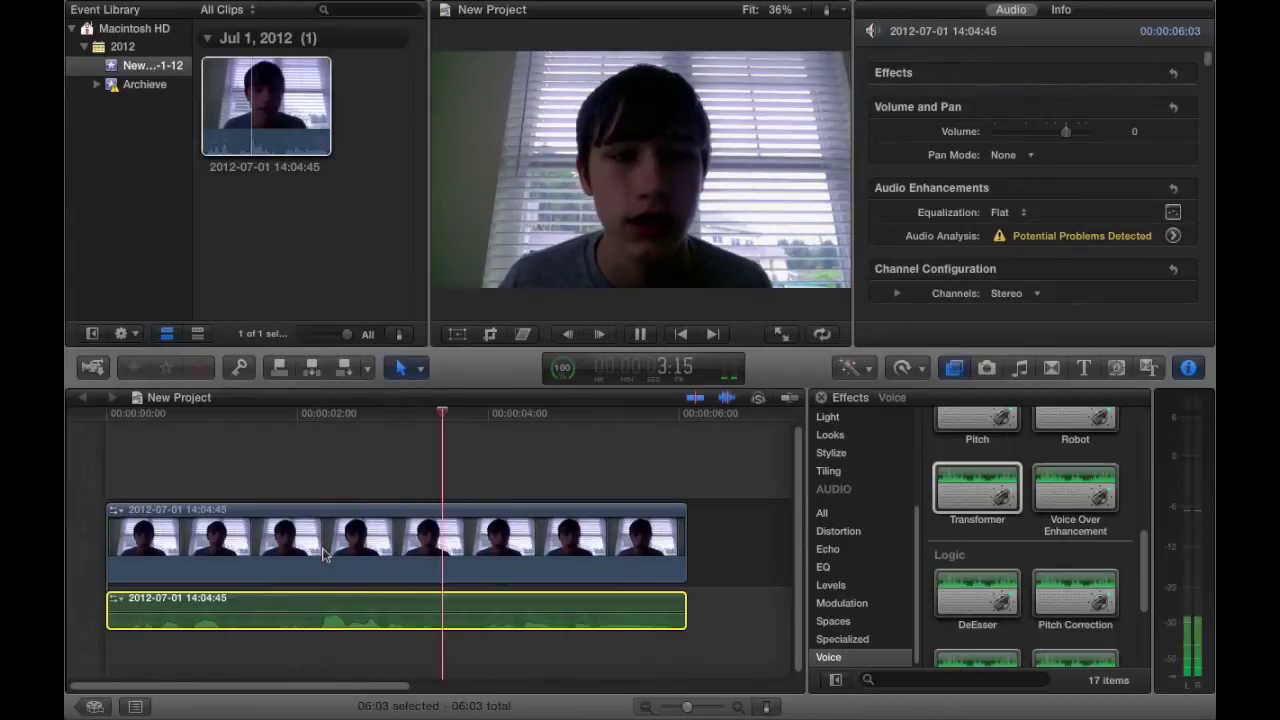
key(space)
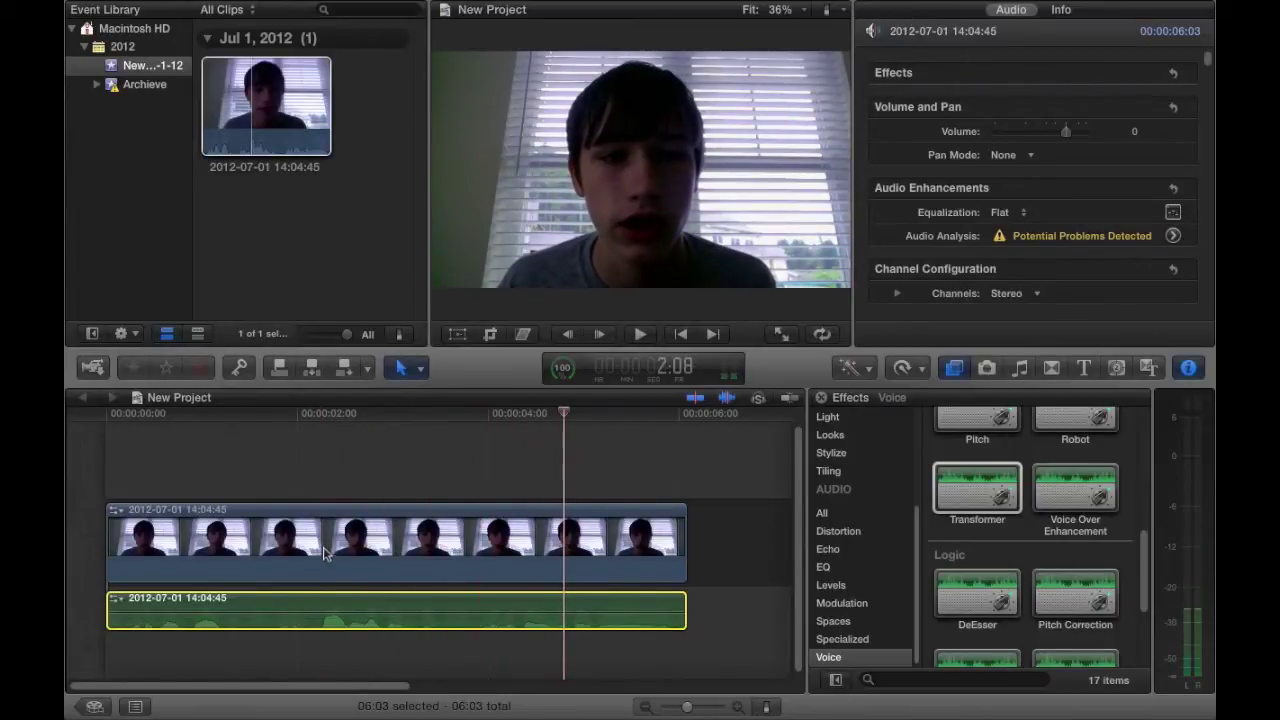
Step: Apply Auto Enhance Audio to the detached audio clip and play it back from about 2:10
click(850, 367)
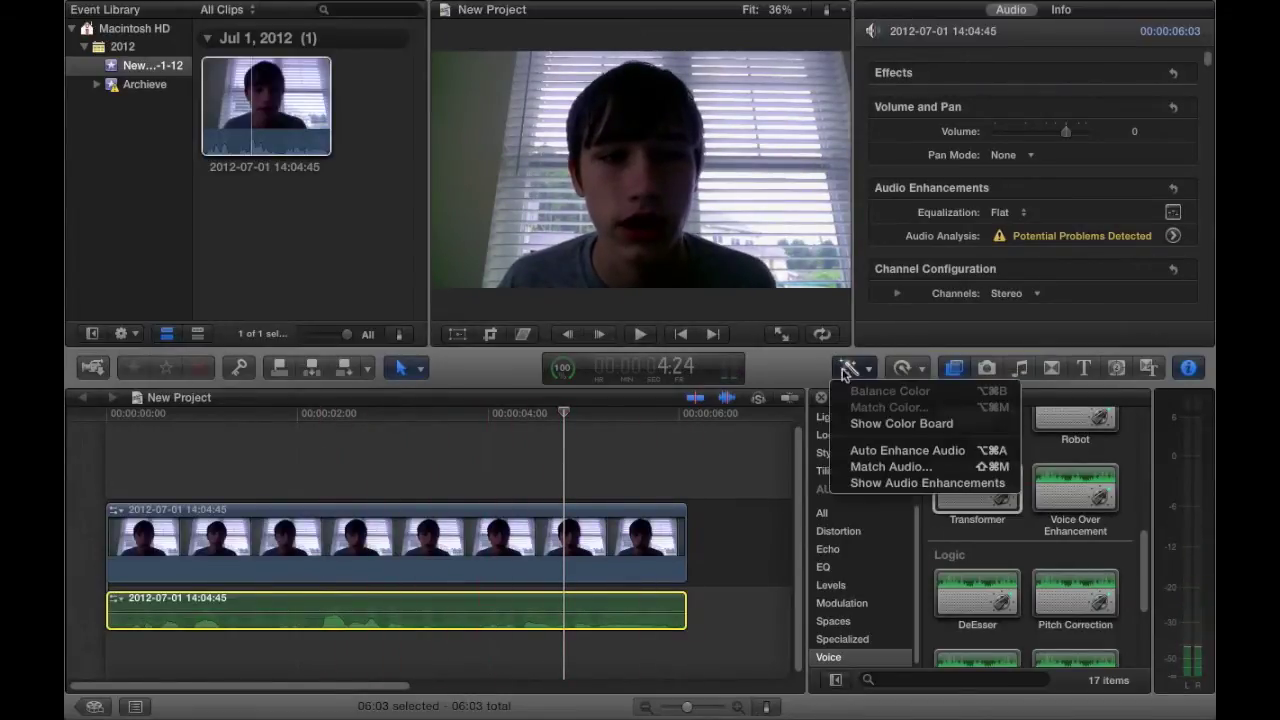
click(883, 451)
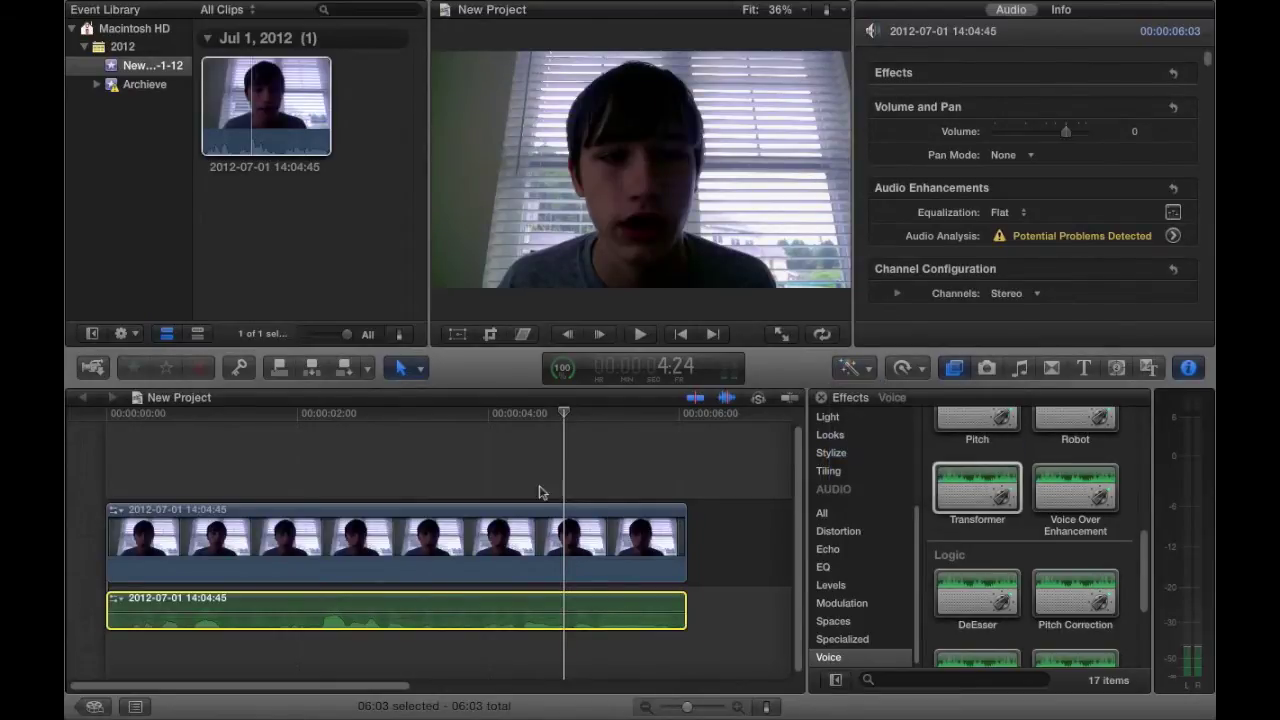
click(330, 418)
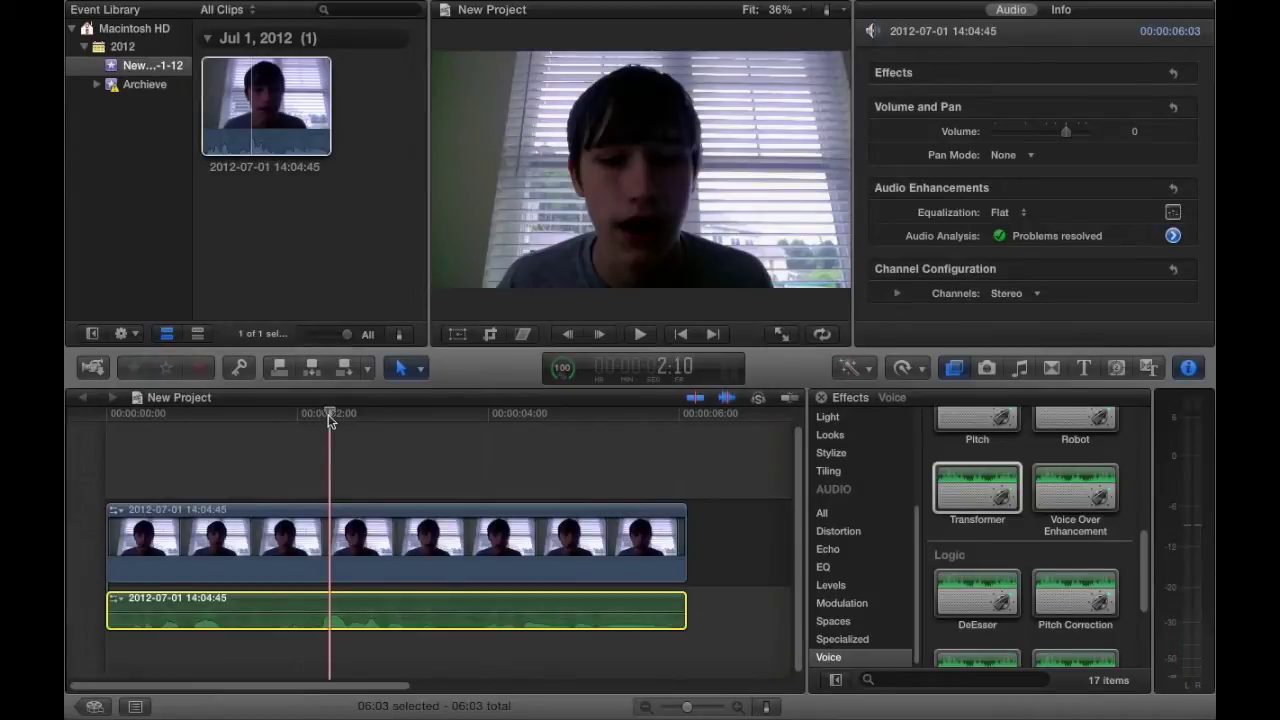
key(space)
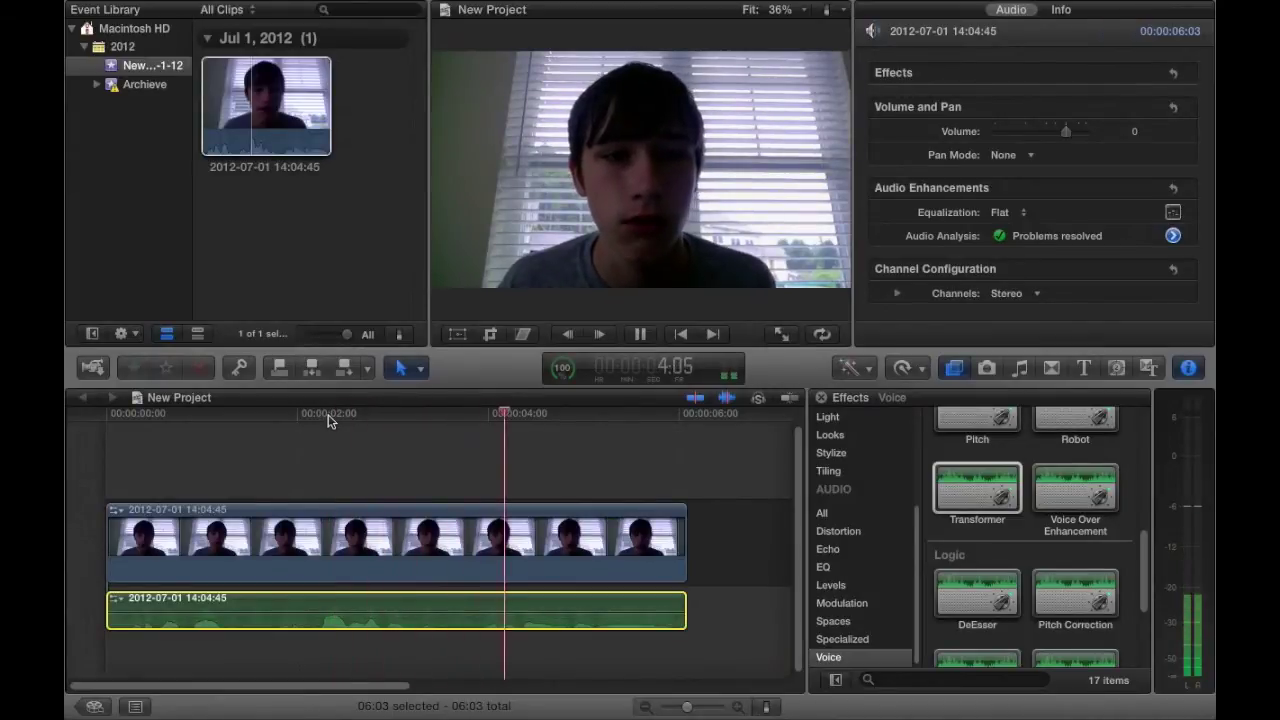
key(space)
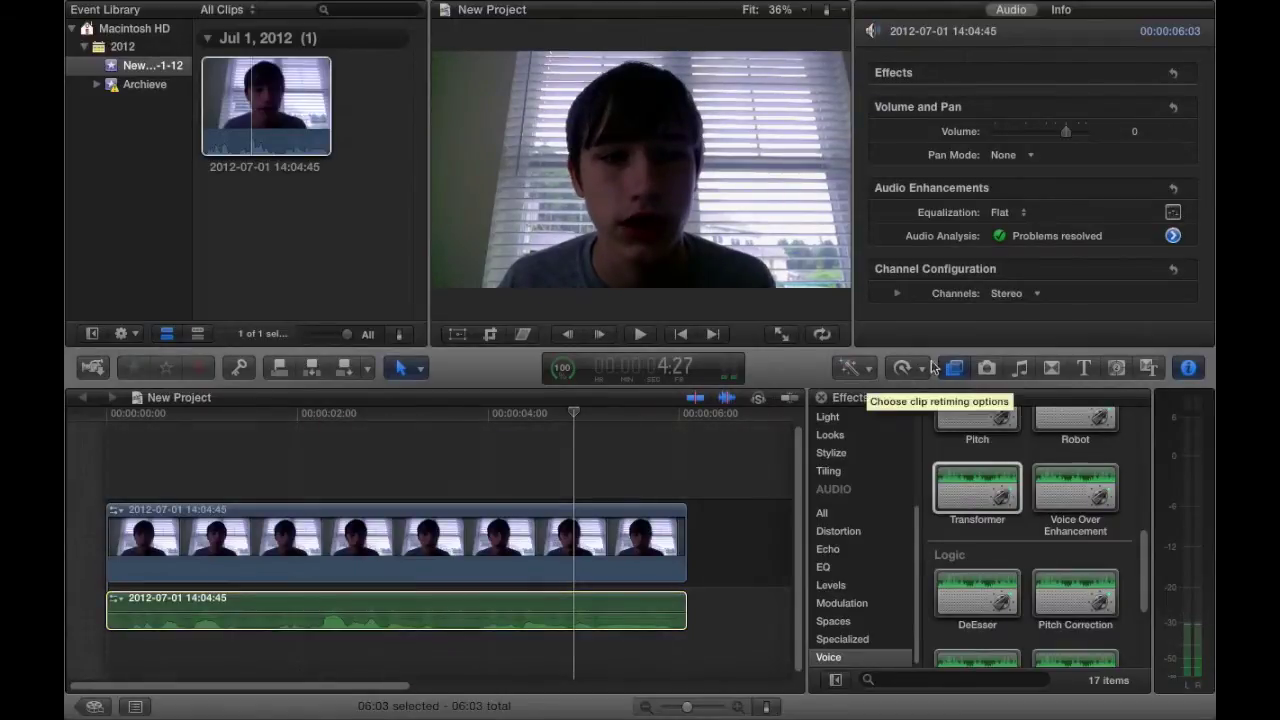
Step: Review the enhancement options and the audio clip's Info details, and return to its audio settings
scroll(1018, 557, up, 5)
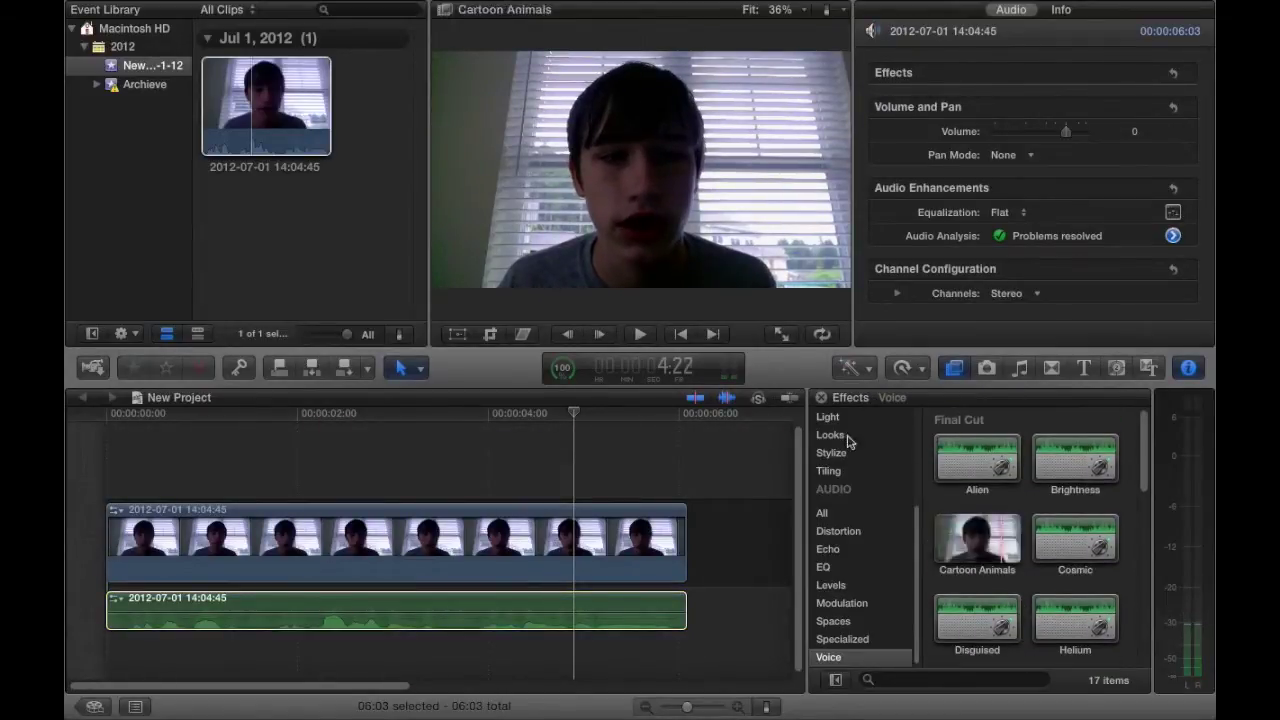
click(855, 368)
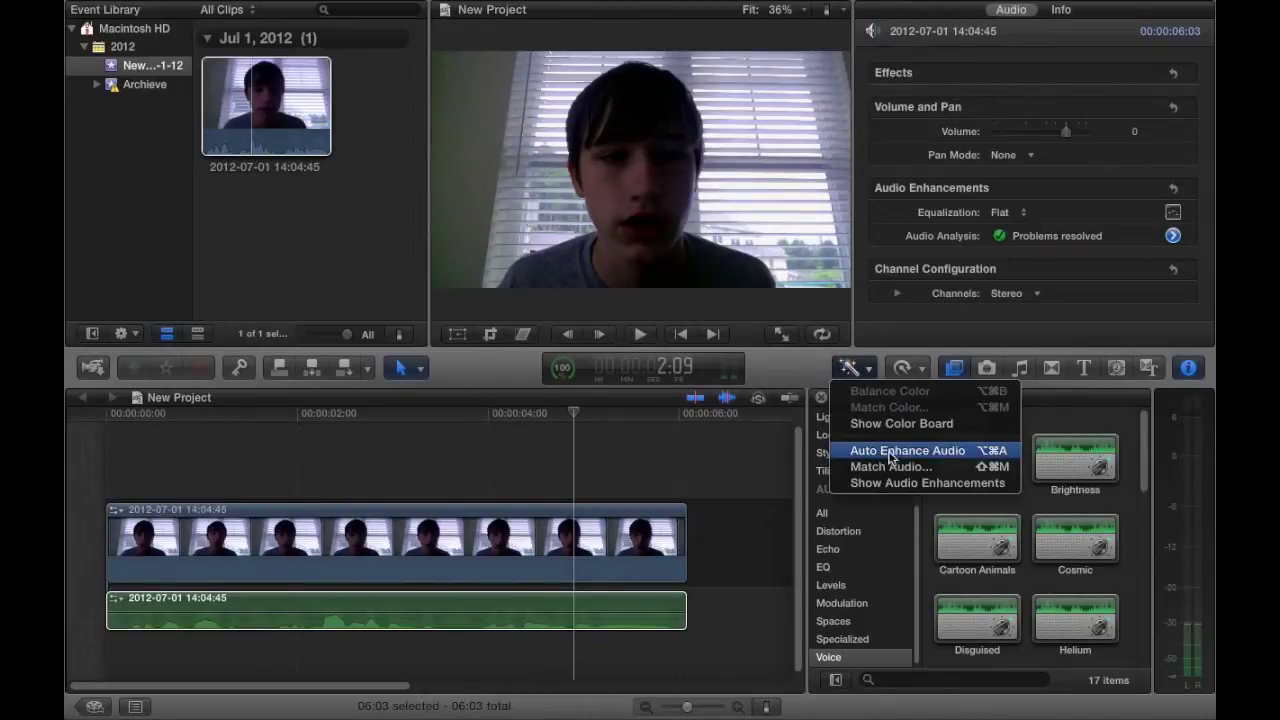
click(853, 368)
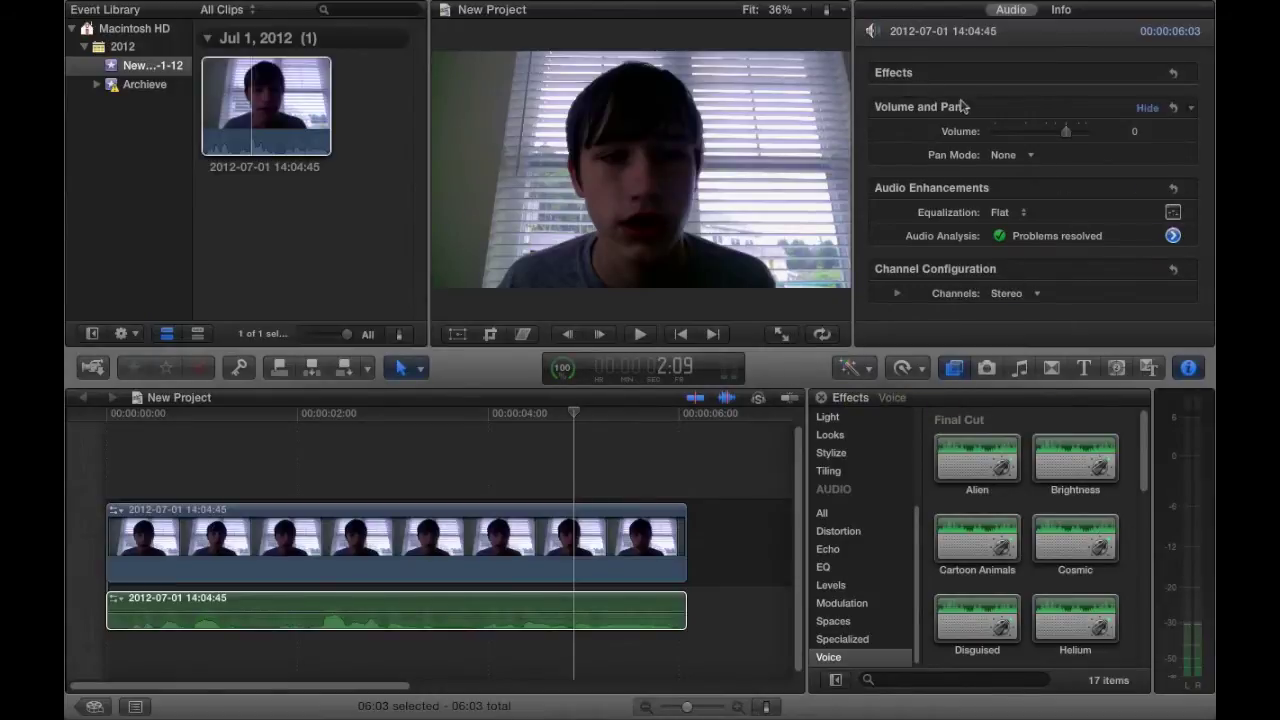
click(1059, 10)
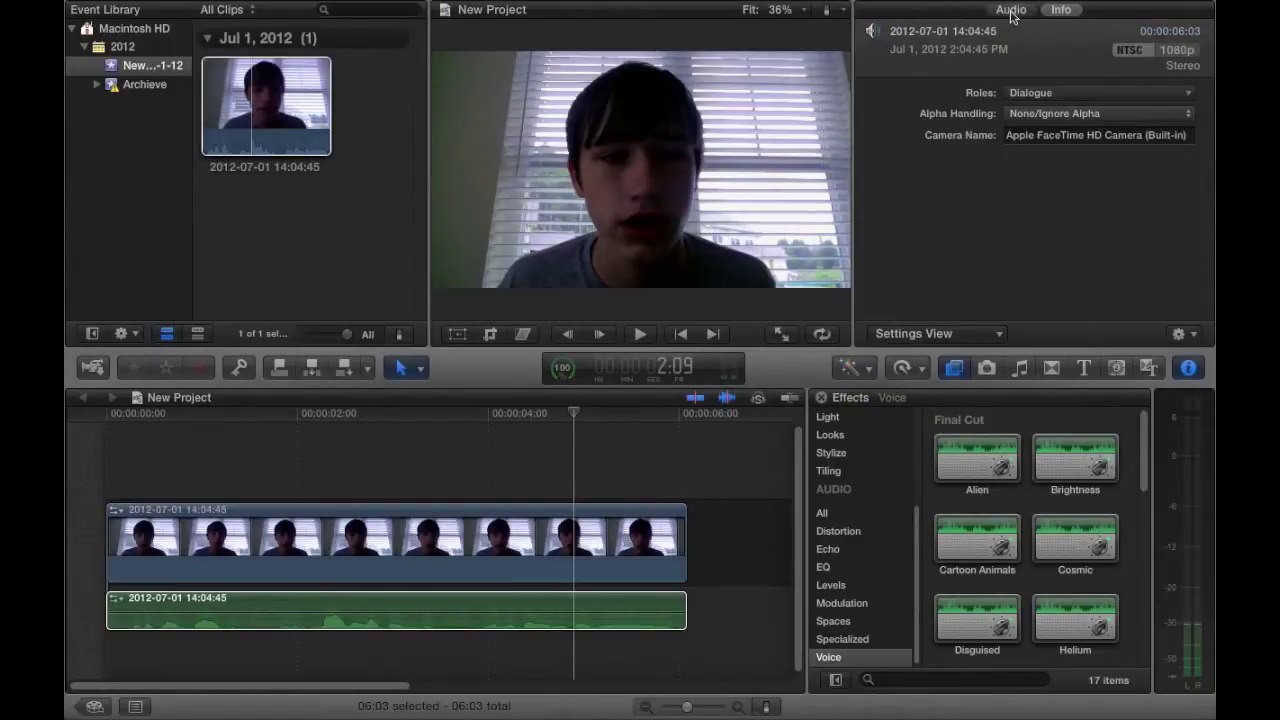
click(1011, 12)
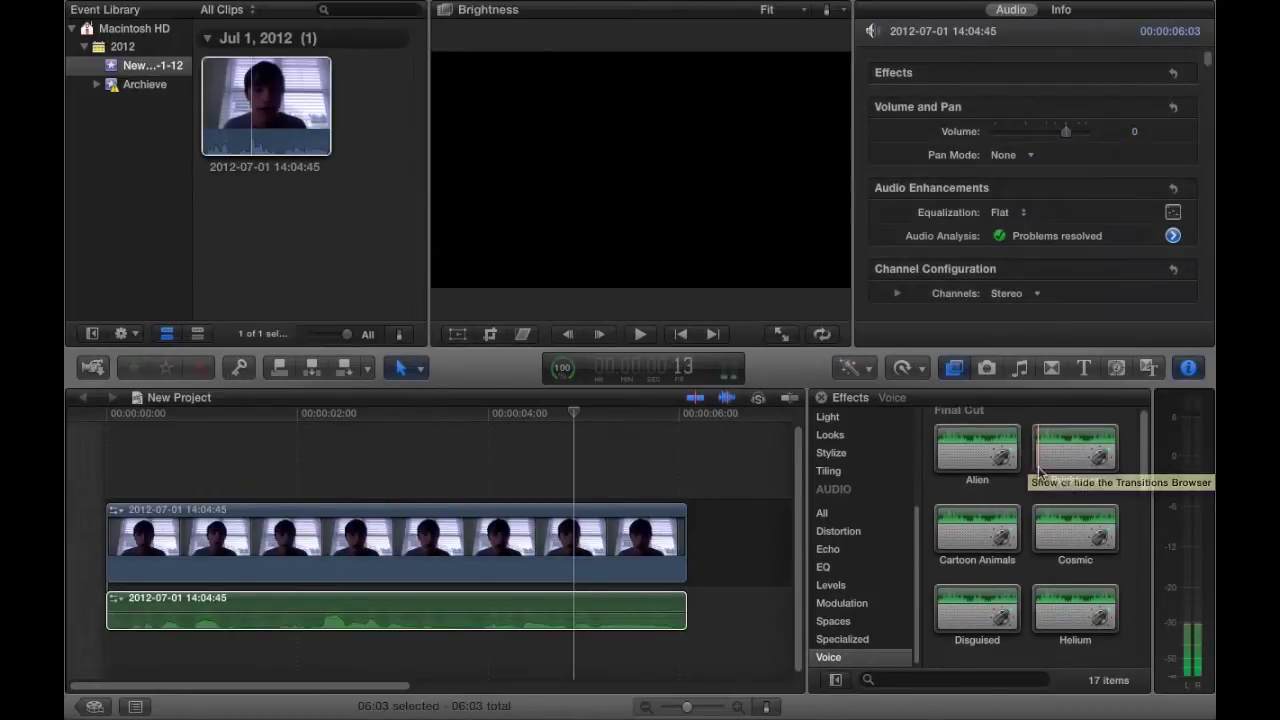
Step: Browse the Voice effects and show all audio effects in the effects browser
scroll(1040, 470, down, 5)
scroll(1040, 480, up, 3)
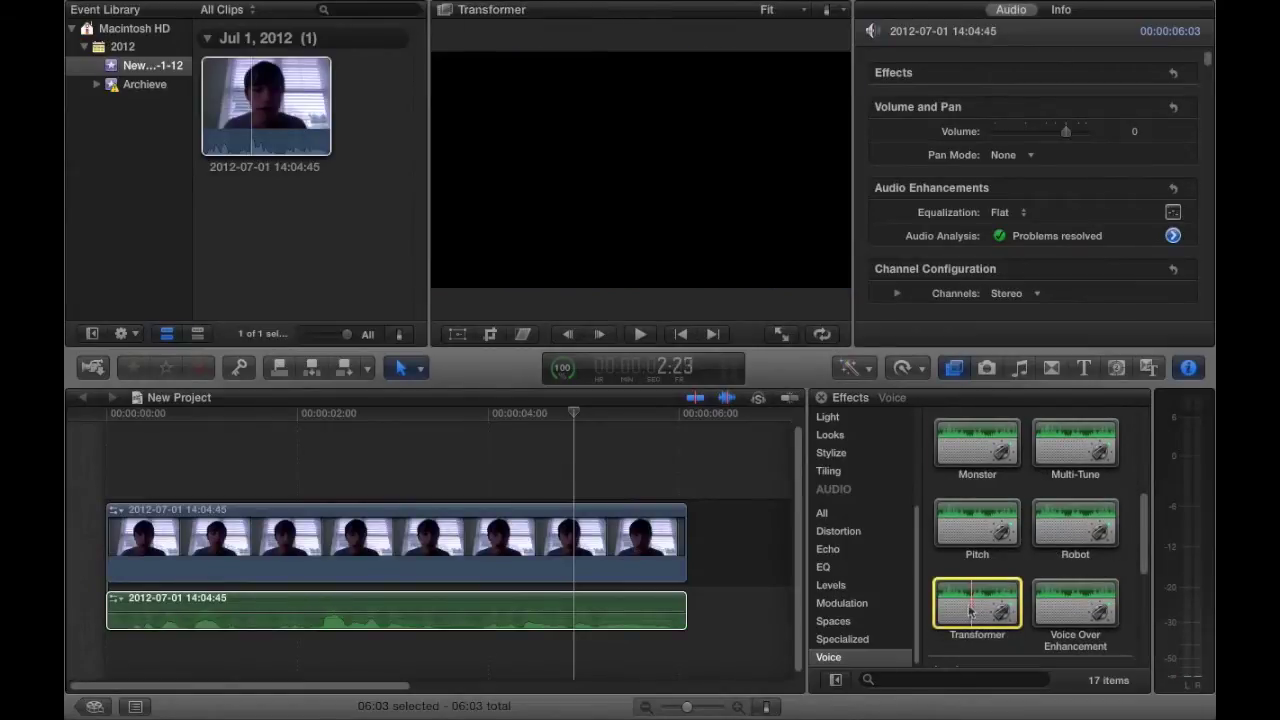
click(823, 514)
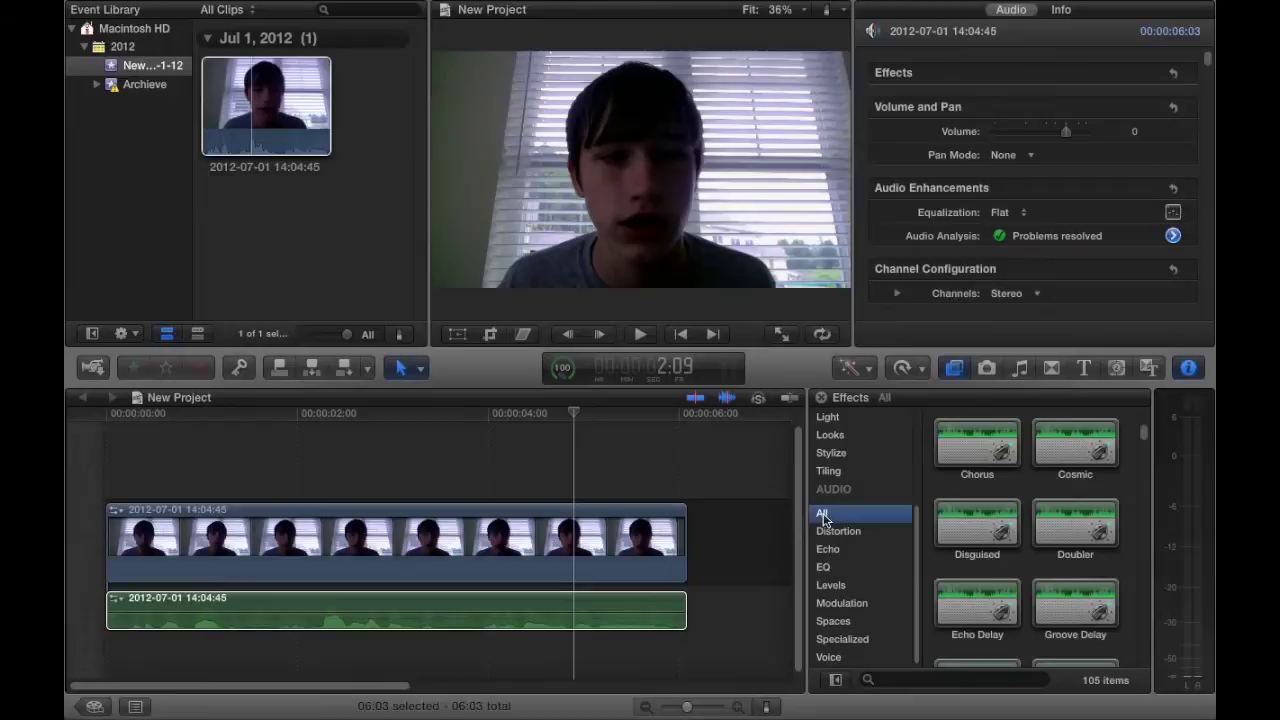
scroll(835, 510, up, 3)
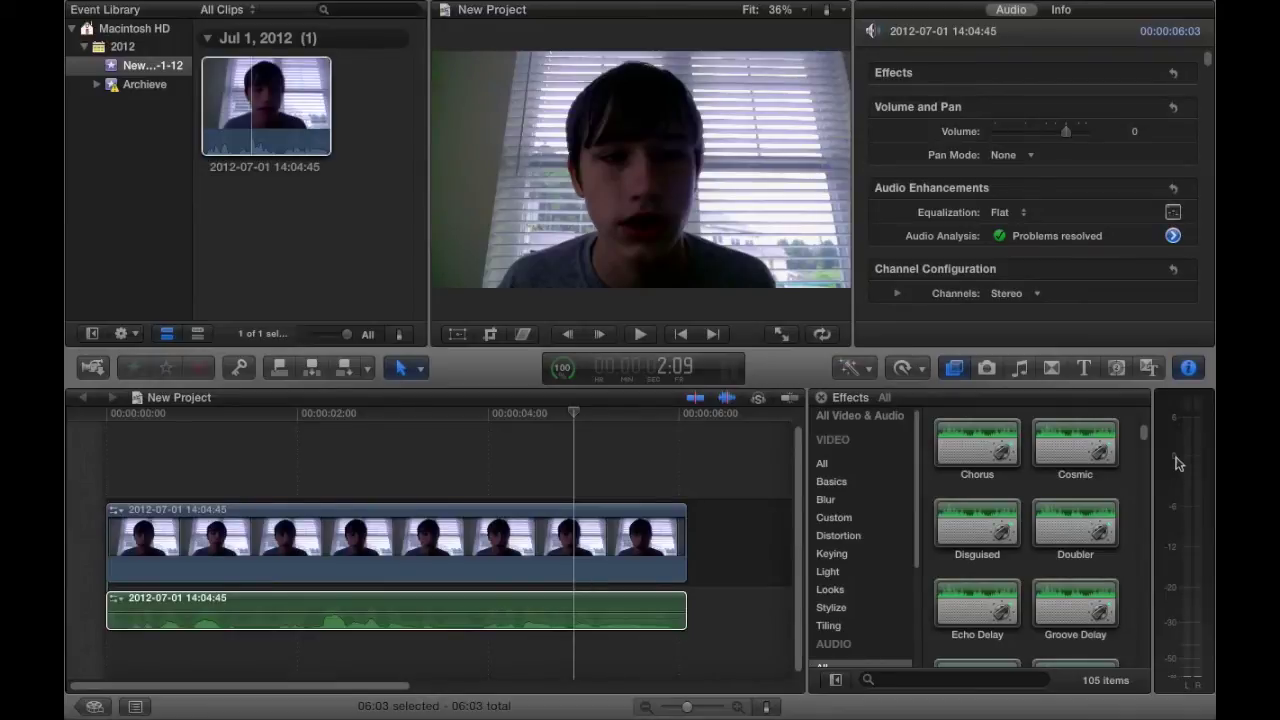
mouse_move(1188, 8)
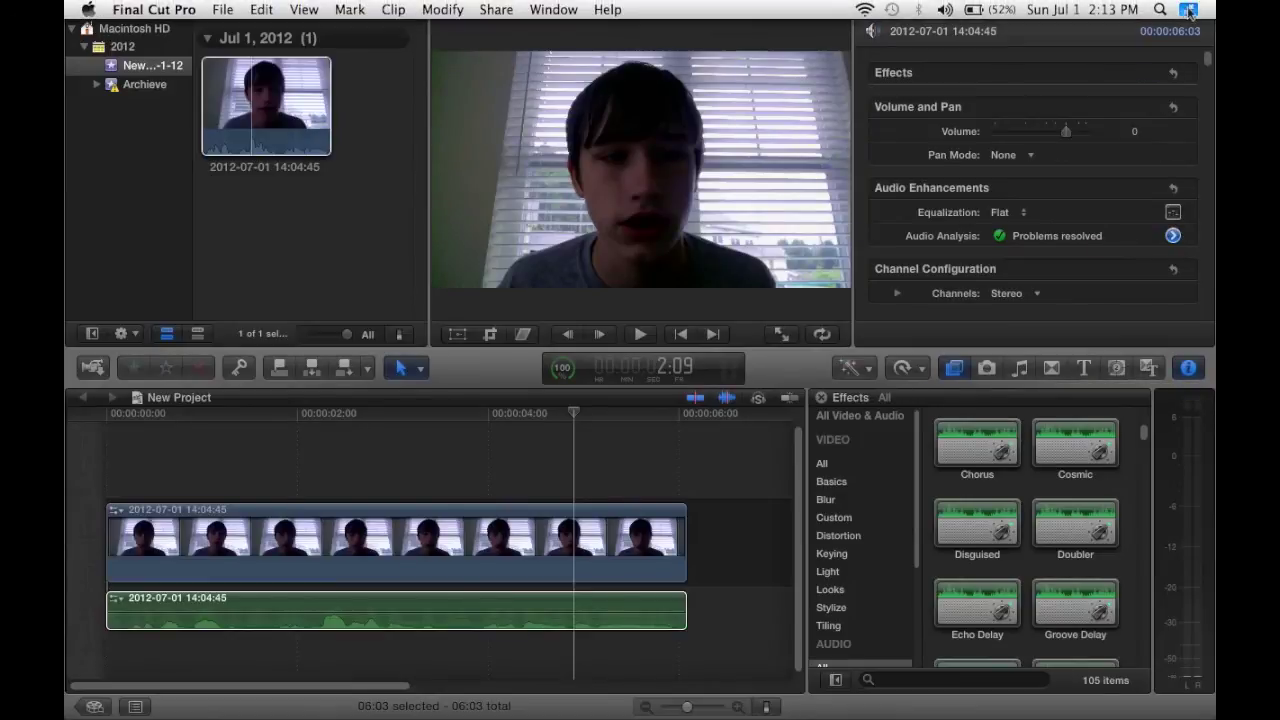